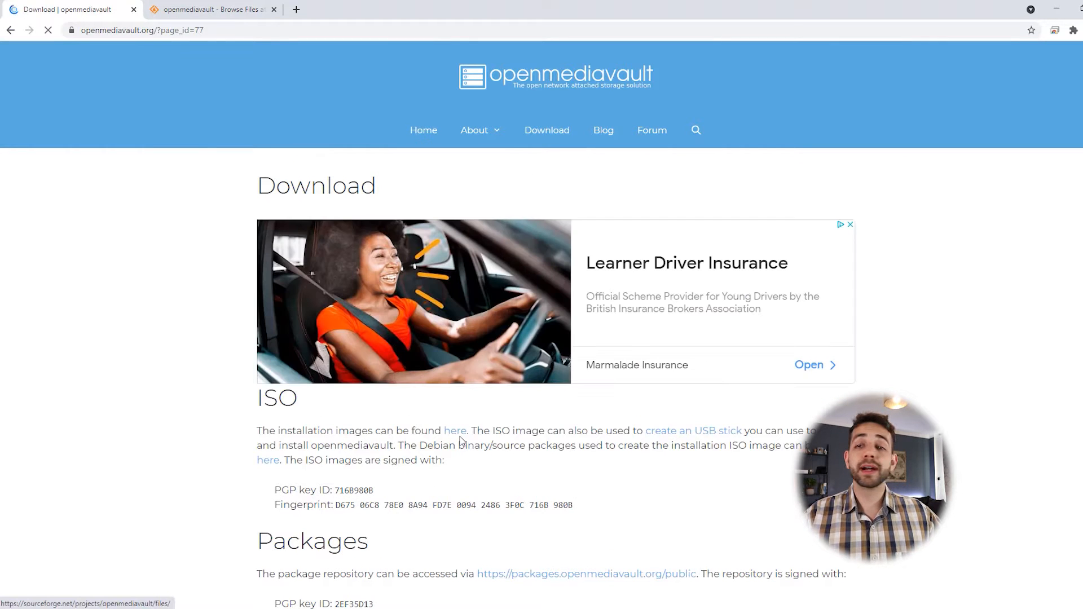
Step: Switch to the SourceForge openmediavault Files tab in Chrome to get the installer ISO
{"action": "left_click", "coordinate": [206, 9]}
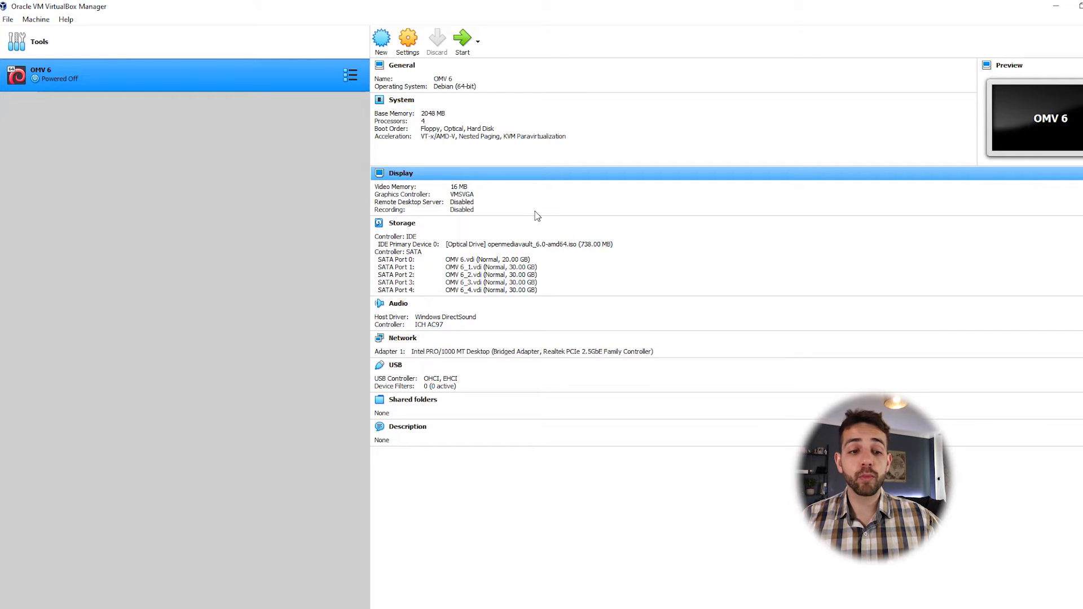
Step: Start the OMV 6 virtual machine and maximize its window
{"action": "left_click", "coordinate": [463, 39]}
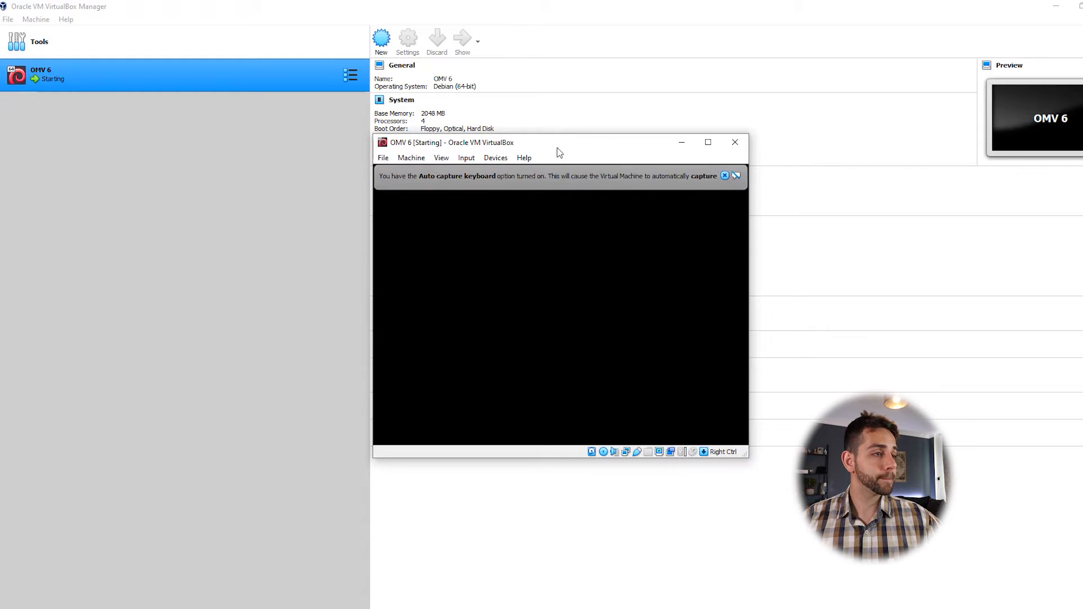
{"action": "double_click", "coordinate": [563, 146]}
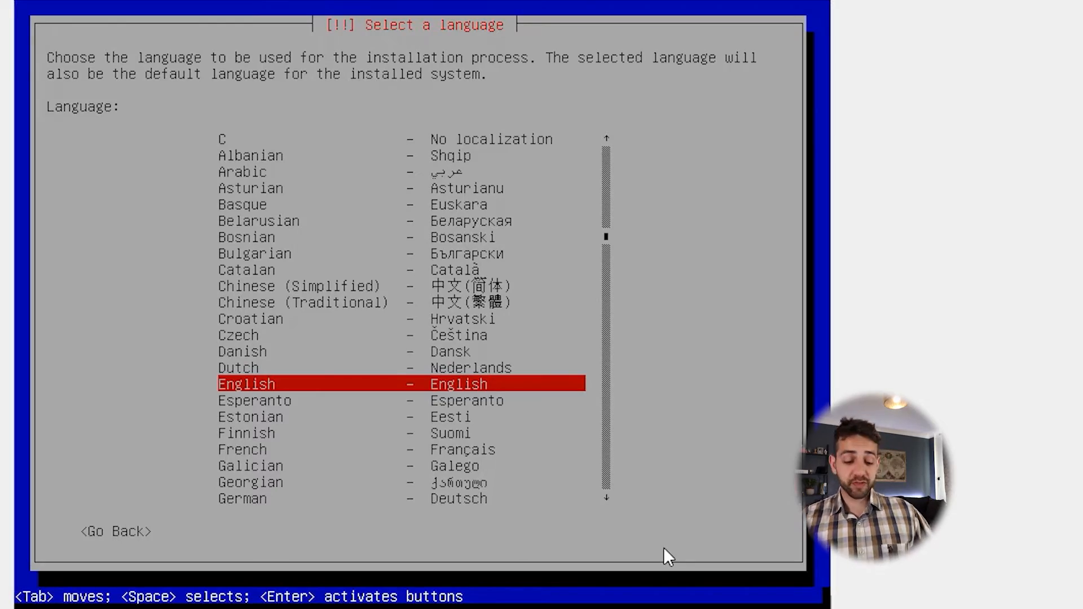
Step: Choose Portuguese (Brazil) language, Brasil location and the Português Brasileiro keyboard
{"action": "key", "text": "p"}
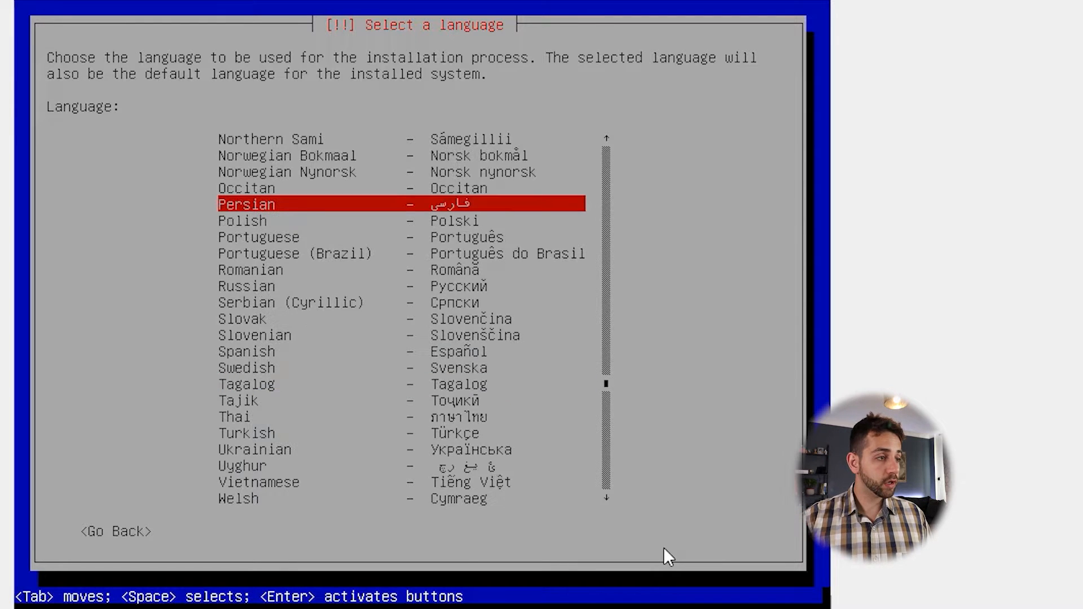
{"action": "key", "text": "Down"}
{"action": "key", "text": "Down"}
{"action": "key", "text": "Down"}
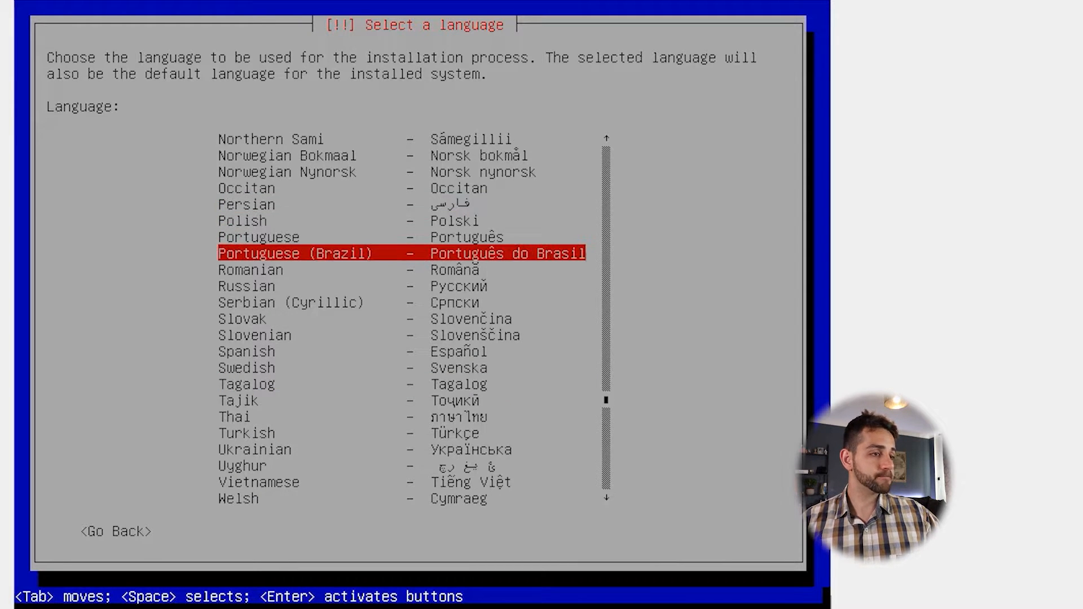
{"action": "key", "text": "Return"}
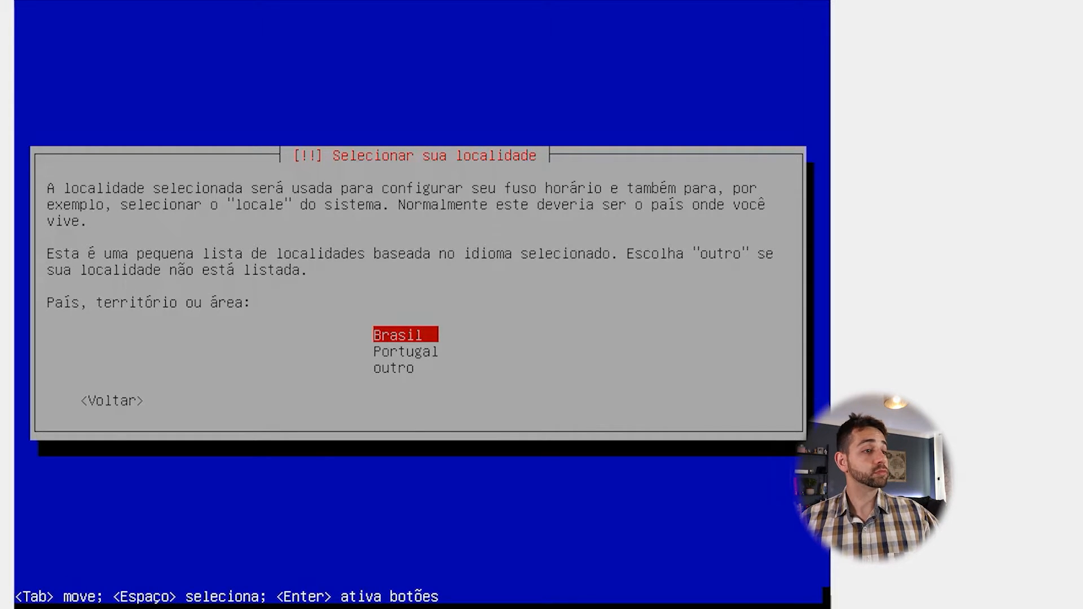
{"action": "key", "text": "Return"}
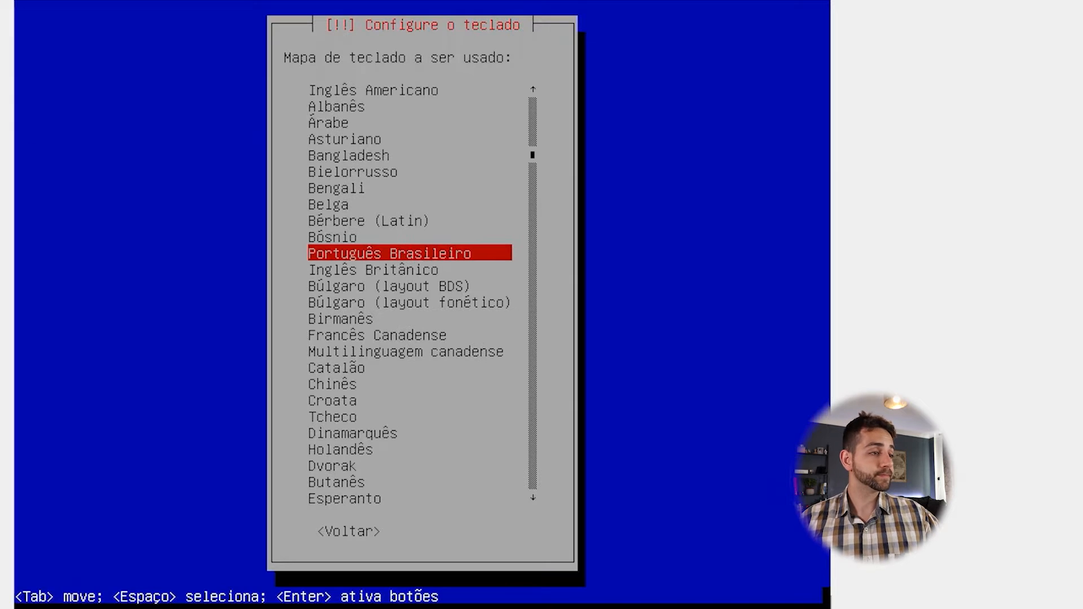
{"action": "key", "text": "Return"}
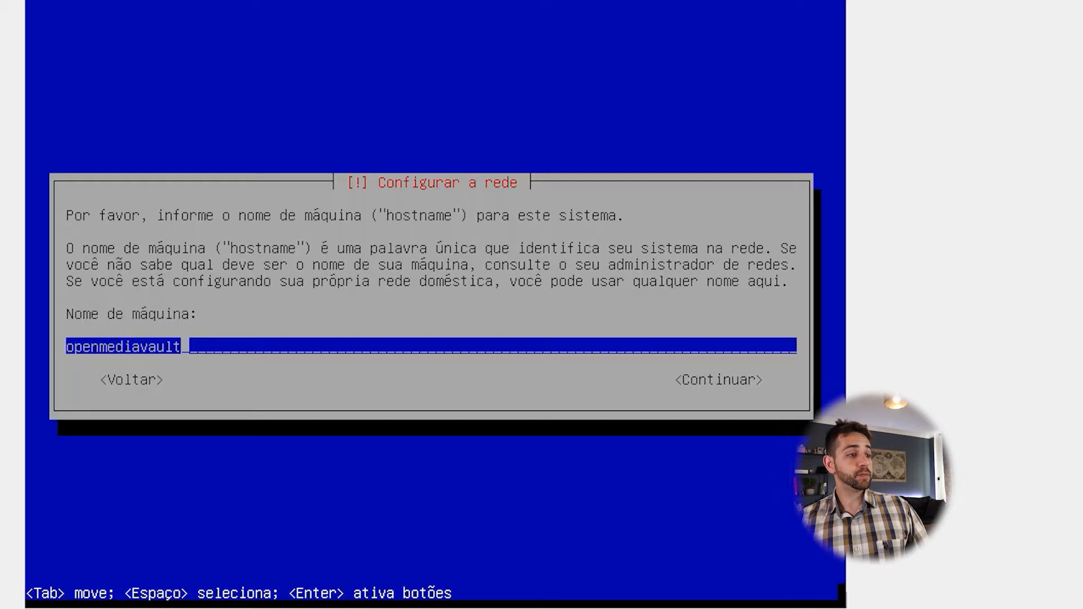
Step: Set the hostname to omv6 and keep local as the domain name
{"action": "key", "text": "BackSpace"}
{"action": "key", "text": "BackSpace"}
{"action": "key", "text": "BackSpace"}
{"action": "key", "text": "BackSpace"}
{"action": "key", "text": "BackSpace"}
{"action": "key", "text": "BackSpace"}
{"action": "key", "text": "BackSpace"}
{"action": "key", "text": "BackSpace"}
{"action": "key", "text": "BackSpace"}
{"action": "key", "text": "BackSpace"}
{"action": "key", "text": "BackSpace"}
{"action": "key", "text": "BackSpace"}
{"action": "key", "text": "BackSpace"}
{"action": "key", "text": "BackSpace"}
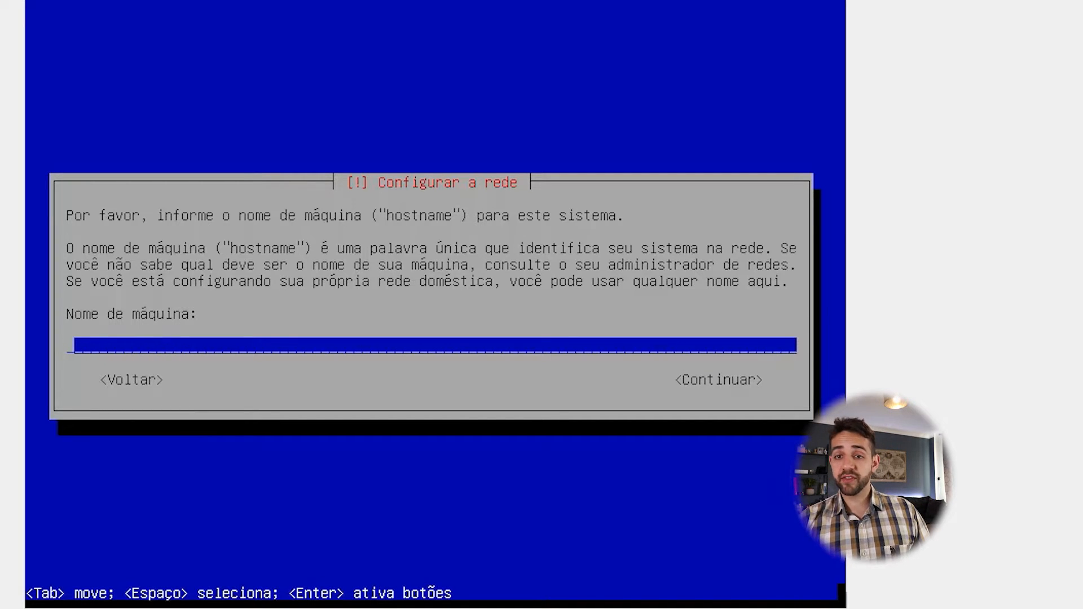
{"action": "type", "text": "omv"}
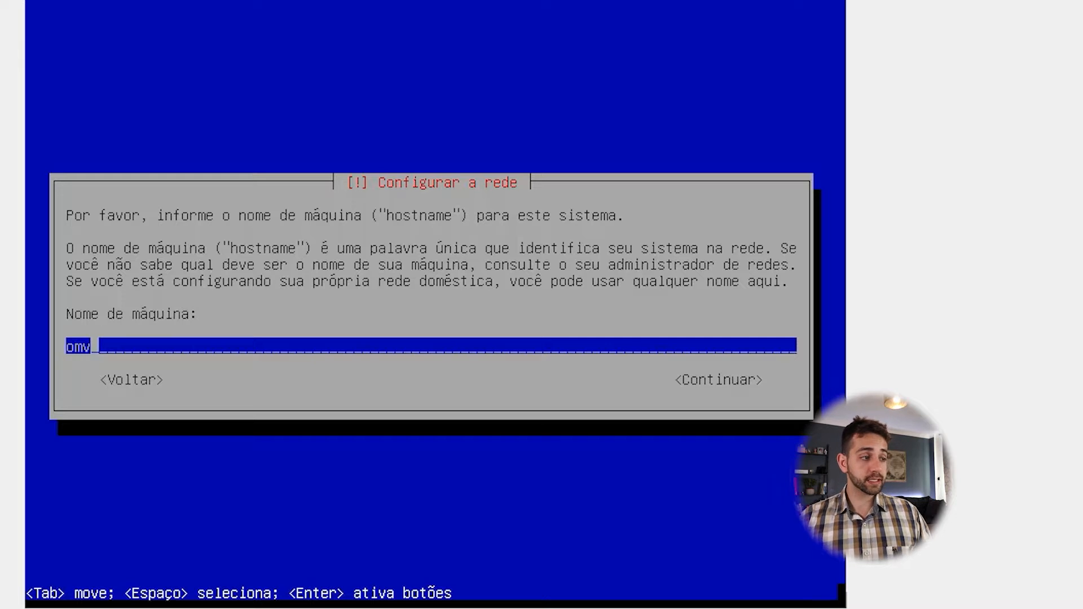
{"action": "type", "text": "6"}
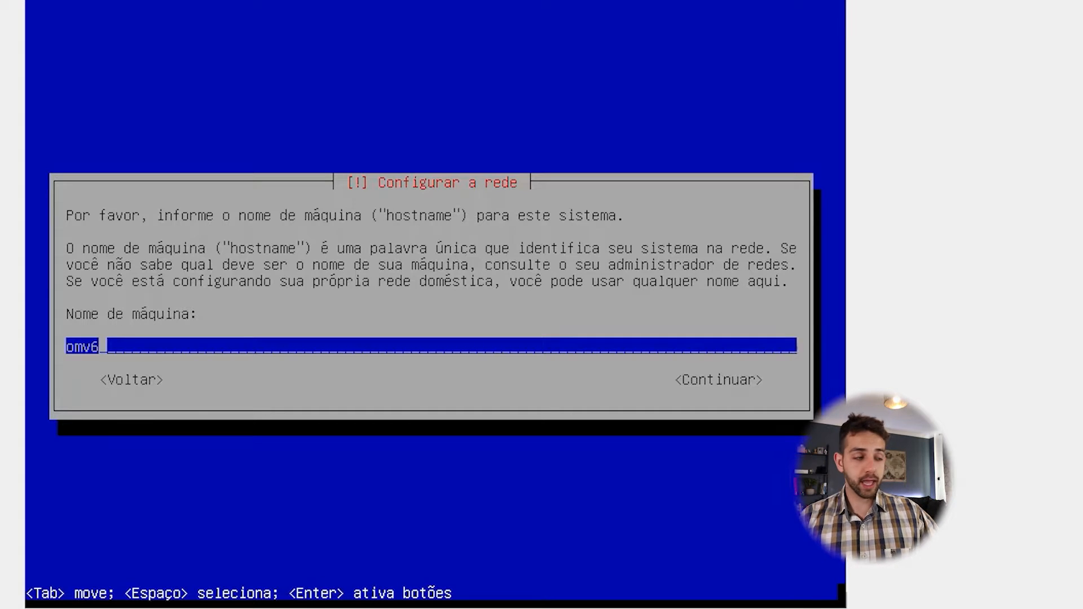
{"action": "key", "text": "Return"}
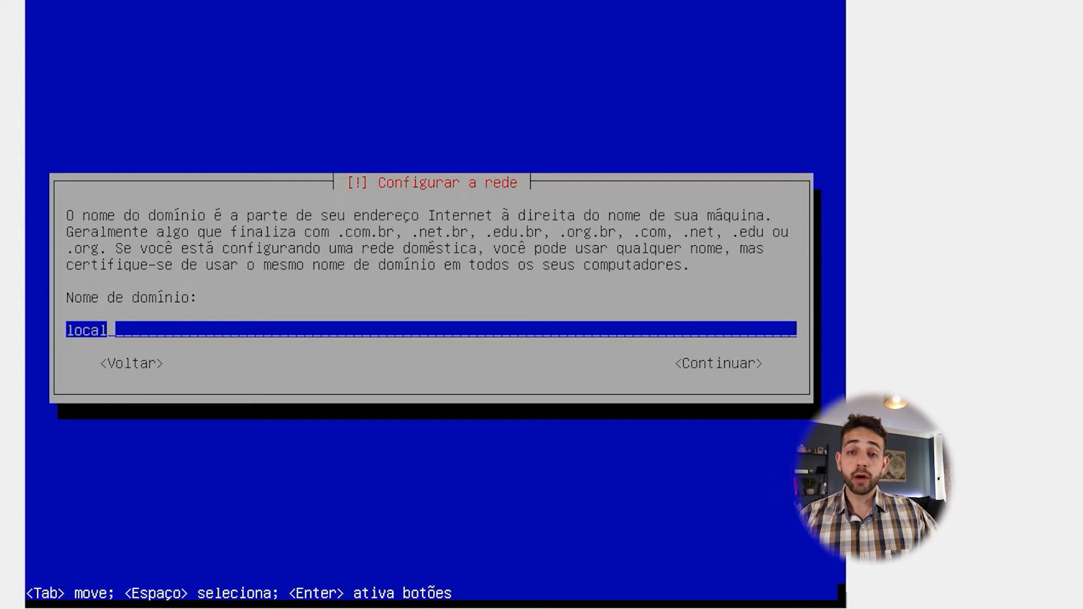
{"action": "key", "text": "Return"}
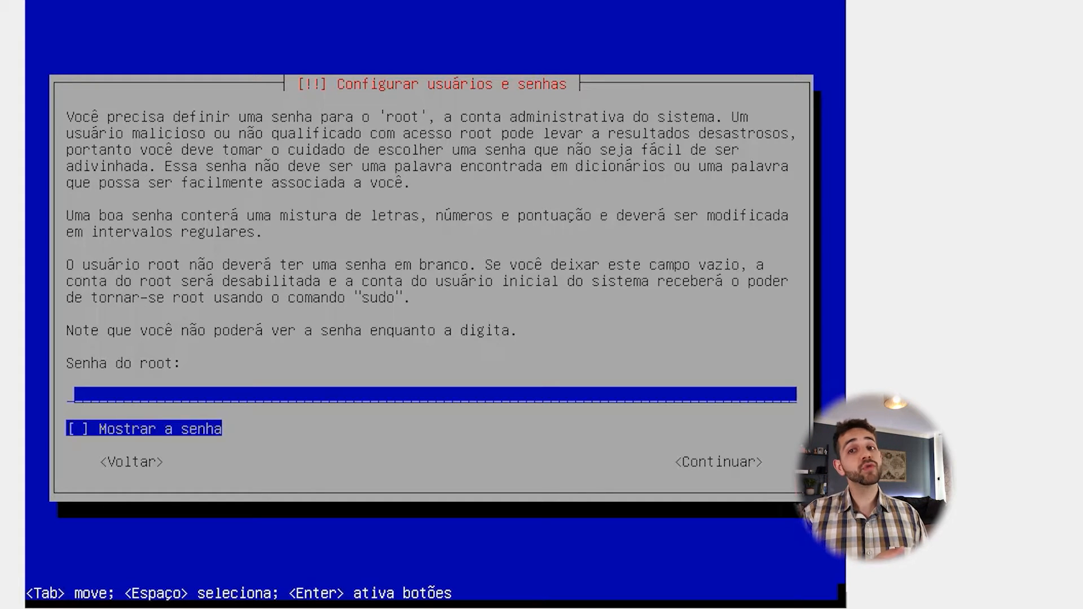
Step: Enter and confirm the root password
{"action": "type", "text": "********"}
{"action": "key", "text": "Tab"}
{"action": "key", "text": "Tab"}
{"action": "key", "text": "Return"}
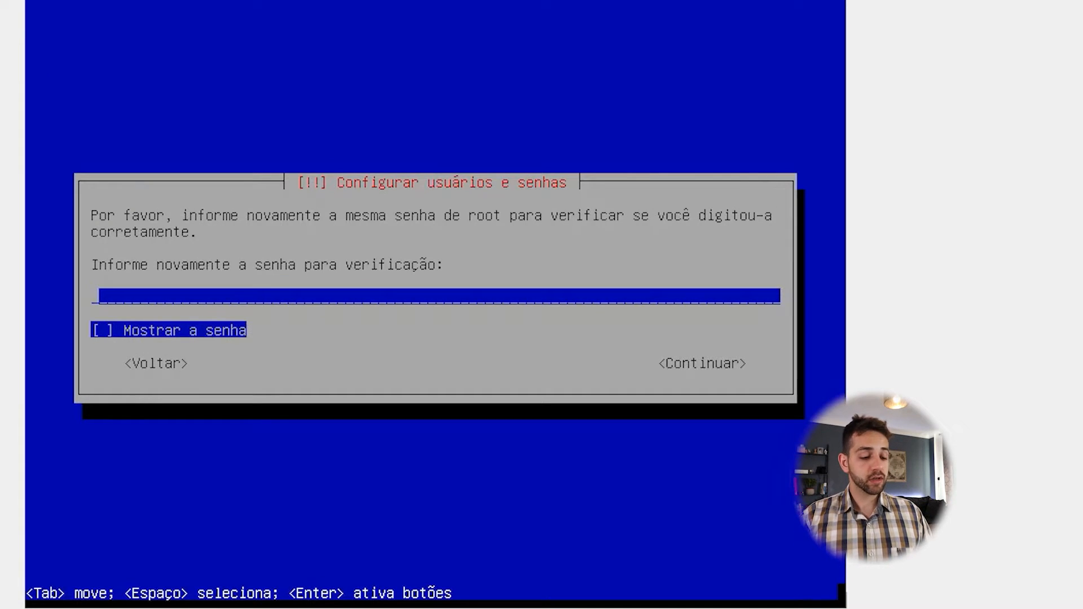
{"action": "type", "text": "*******"}
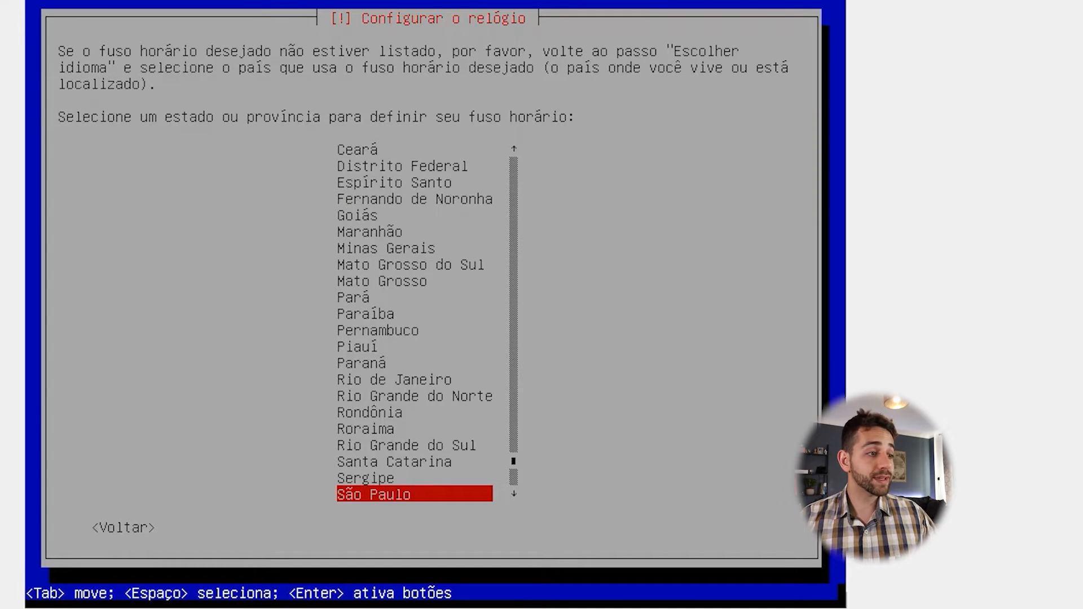
Step: Select the Paraná time zone and install onto the 21.5 GB sdb disk
{"action": "key", "text": "Up"}
{"action": "key", "text": "Up"}
{"action": "key", "text": "Up"}
{"action": "key", "text": "Up"}
{"action": "key", "text": "Up"}
{"action": "key", "text": "Up"}
{"action": "key", "text": "Up"}
{"action": "key", "text": "Up"}
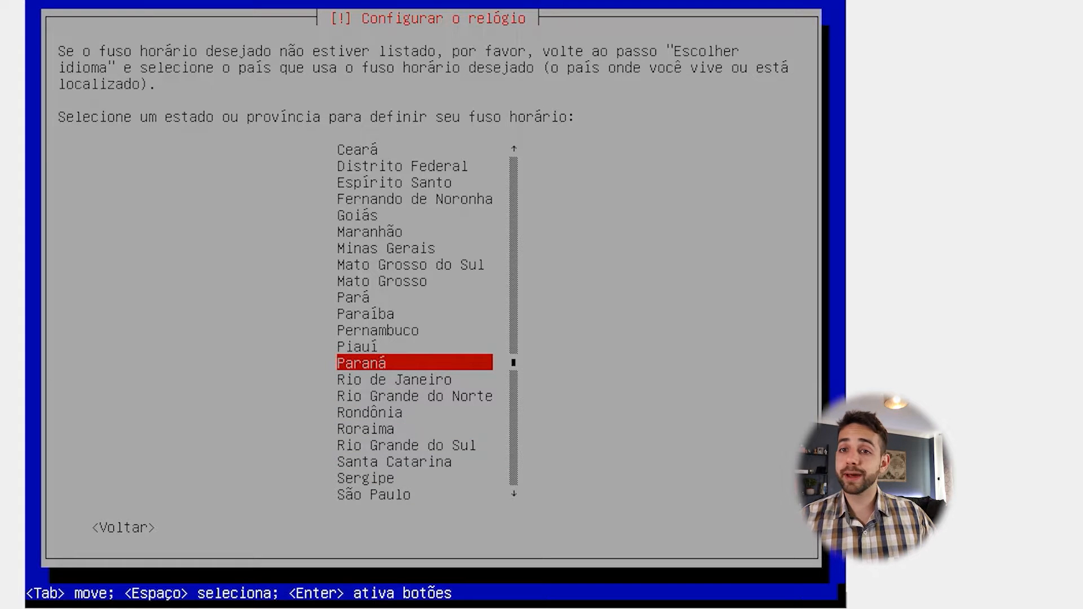
{"action": "key", "text": "Return"}
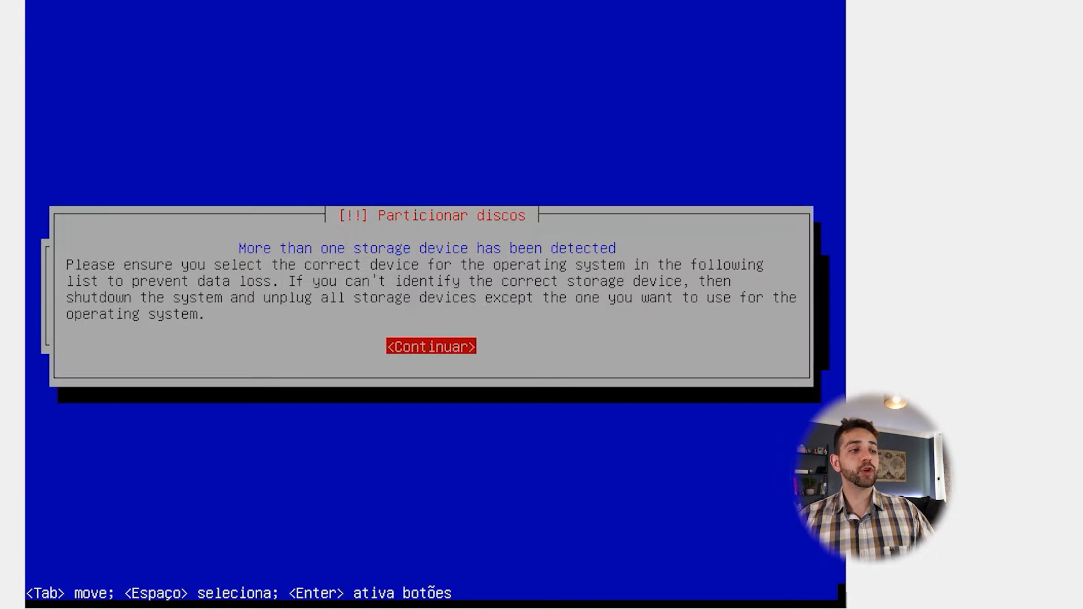
{"action": "key", "text": "Return"}
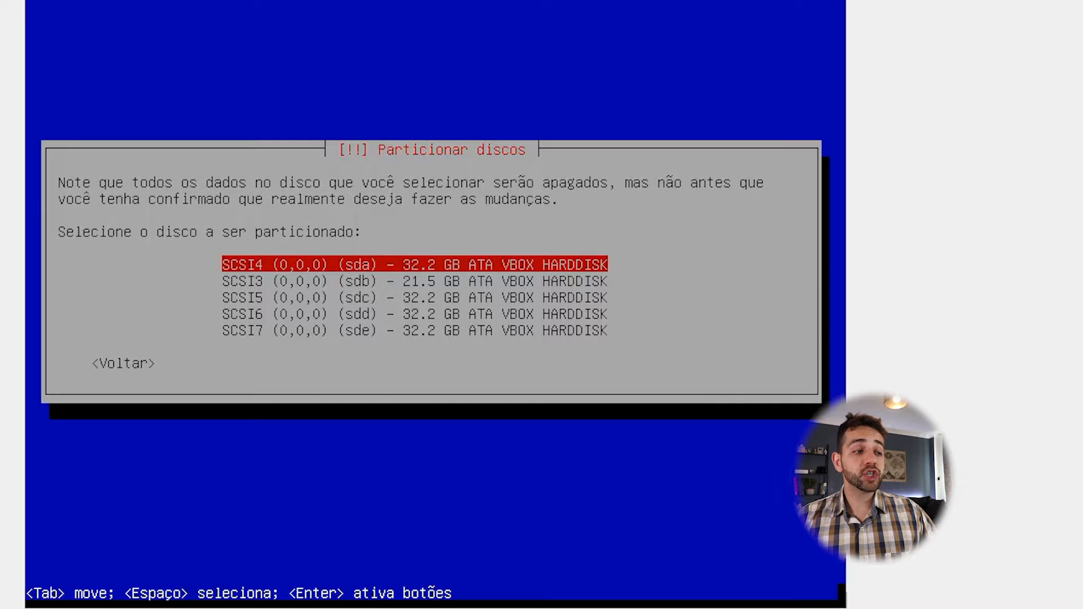
{"action": "key", "text": "Down"}
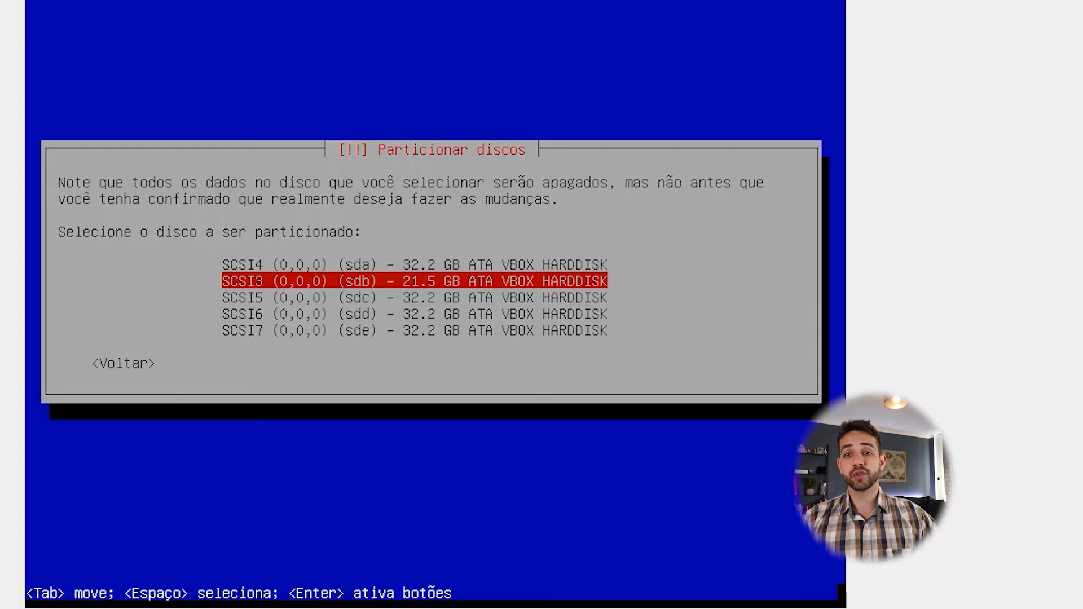
{"action": "key", "text": "Return"}
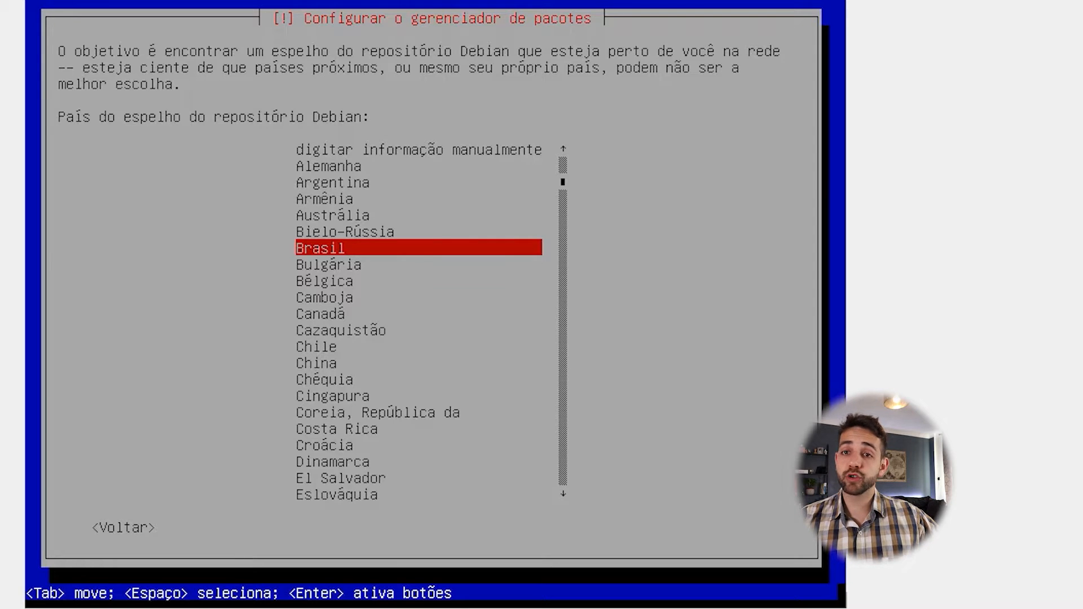
Step: Use the Brasil deb.debian.org mirror with no HTTP proxy, then finish and reboot
{"action": "key", "text": "Return"}
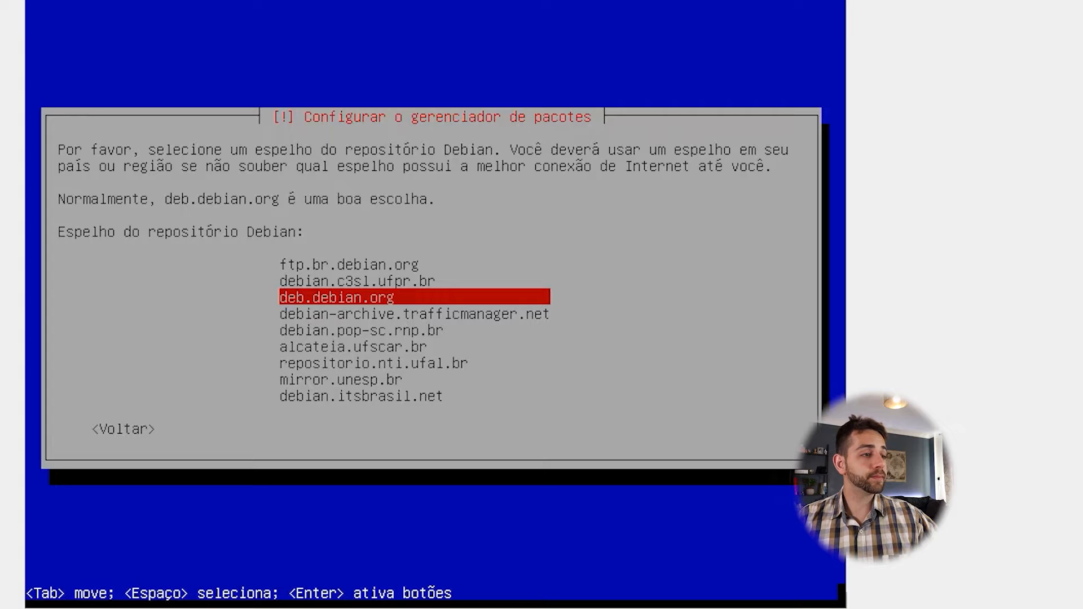
{"action": "key", "text": "Return"}
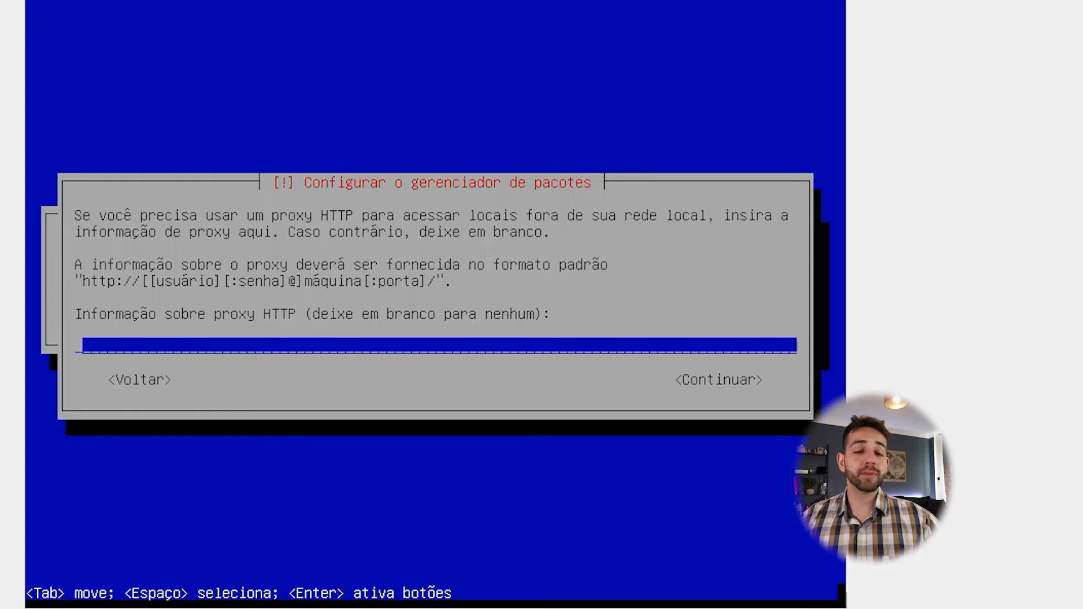
{"action": "key", "text": "Return"}
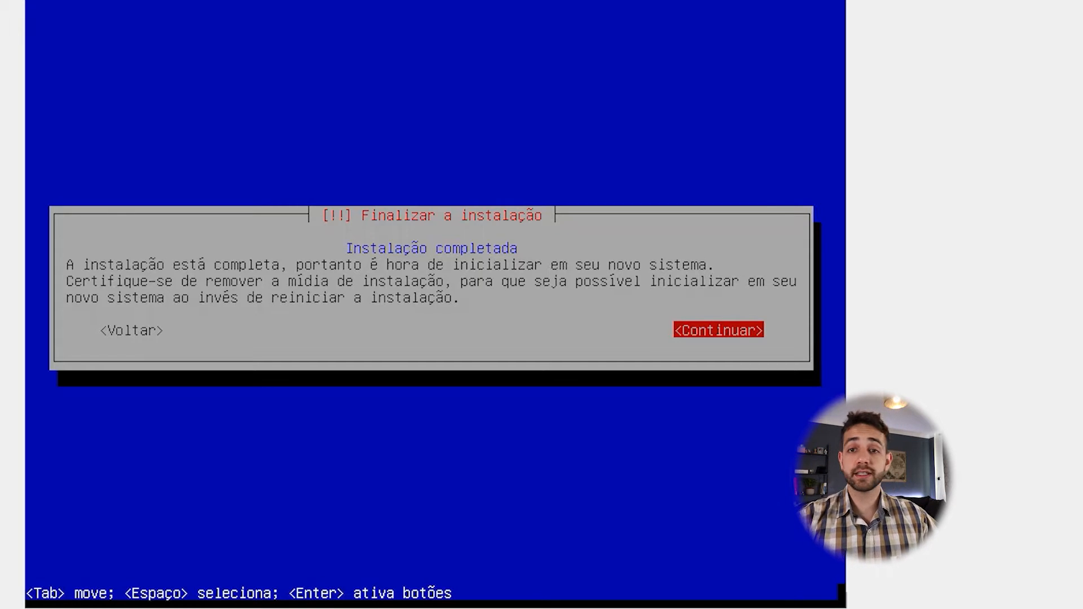
{"action": "key", "text": "Return"}
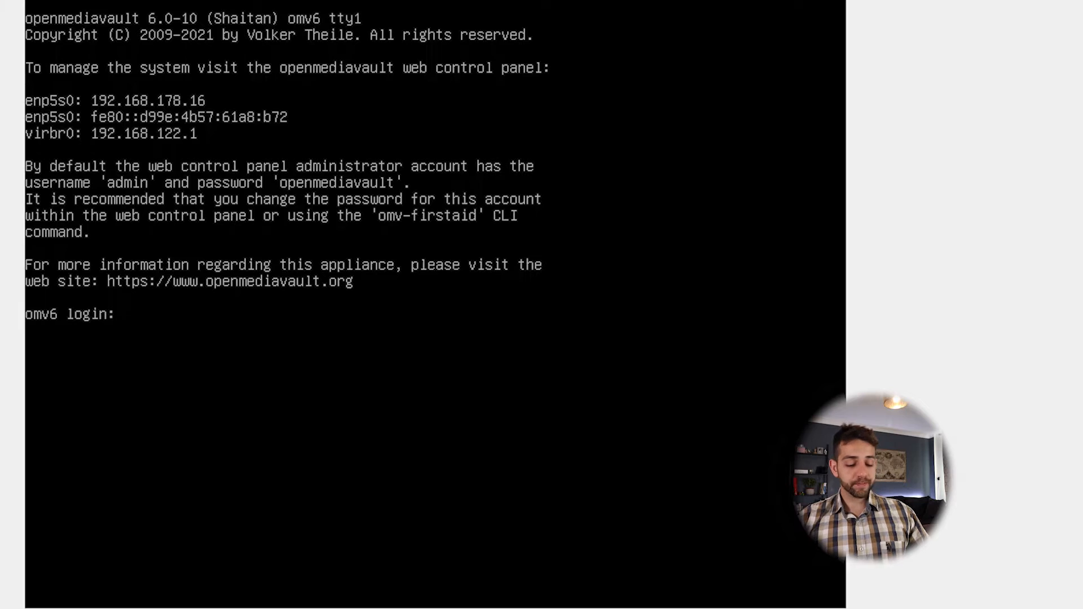
Step: Log in at the console as root and run 'ip address' to show the server's IP
{"action": "type", "text": "root"}
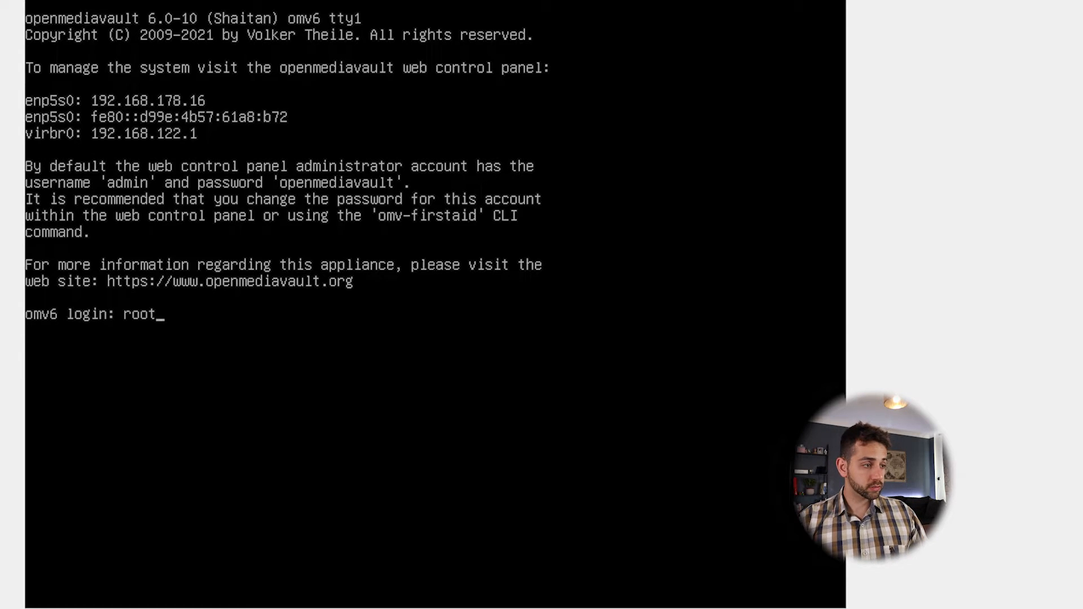
{"action": "key", "text": "Return"}
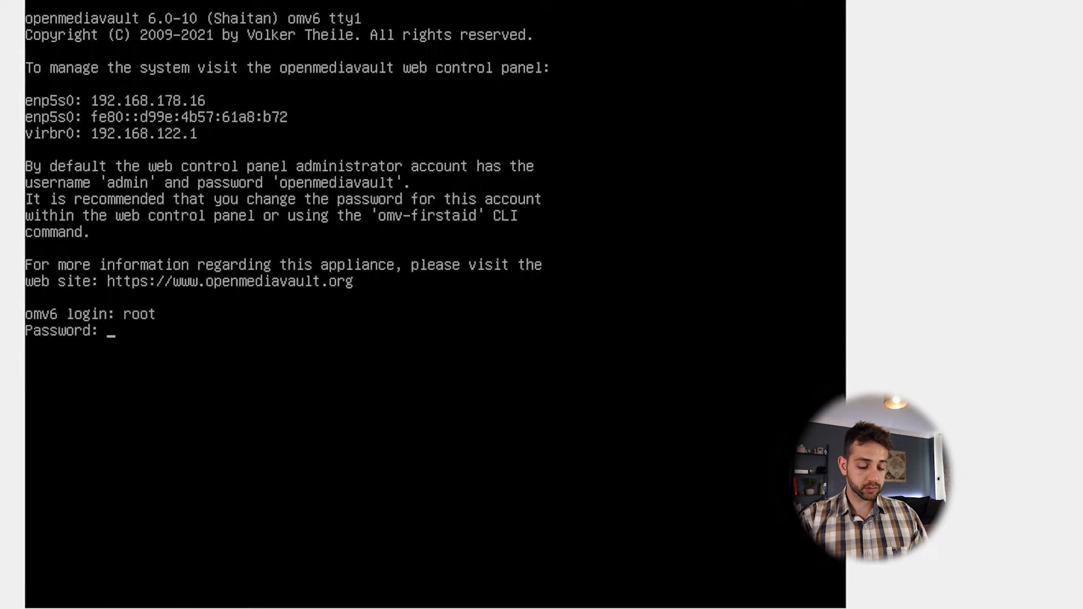
{"action": "key", "text": "Return"}
{"action": "type", "text": "ip address"}
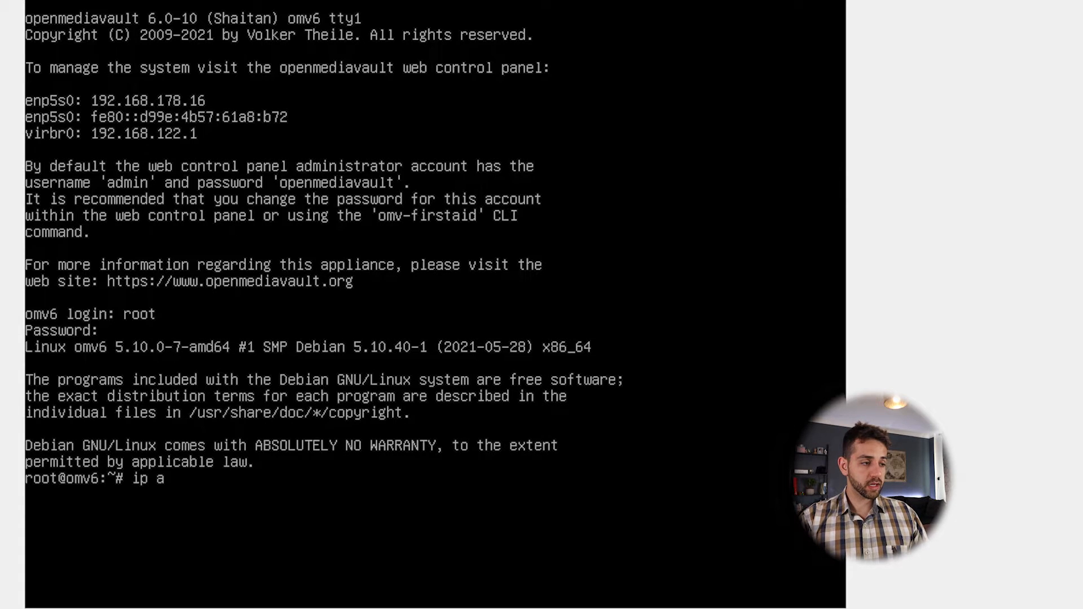
{"action": "key", "text": "Return"}
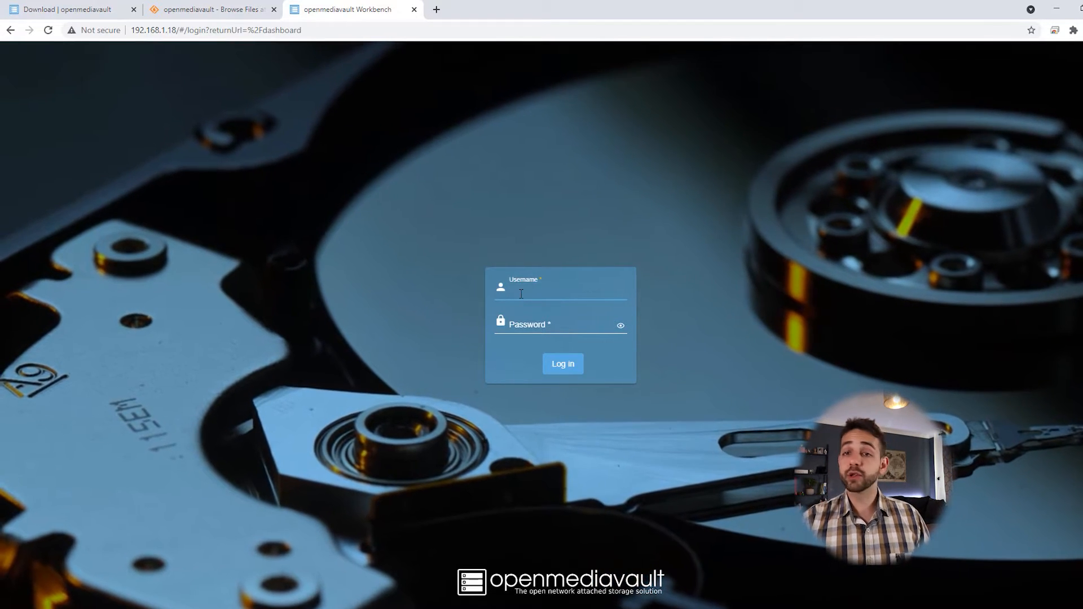
Step: Sign in as admin with the password and dismiss Chrome's save-password prompt
{"action": "type", "text": "admin"}
{"action": "key", "text": "Tab"}
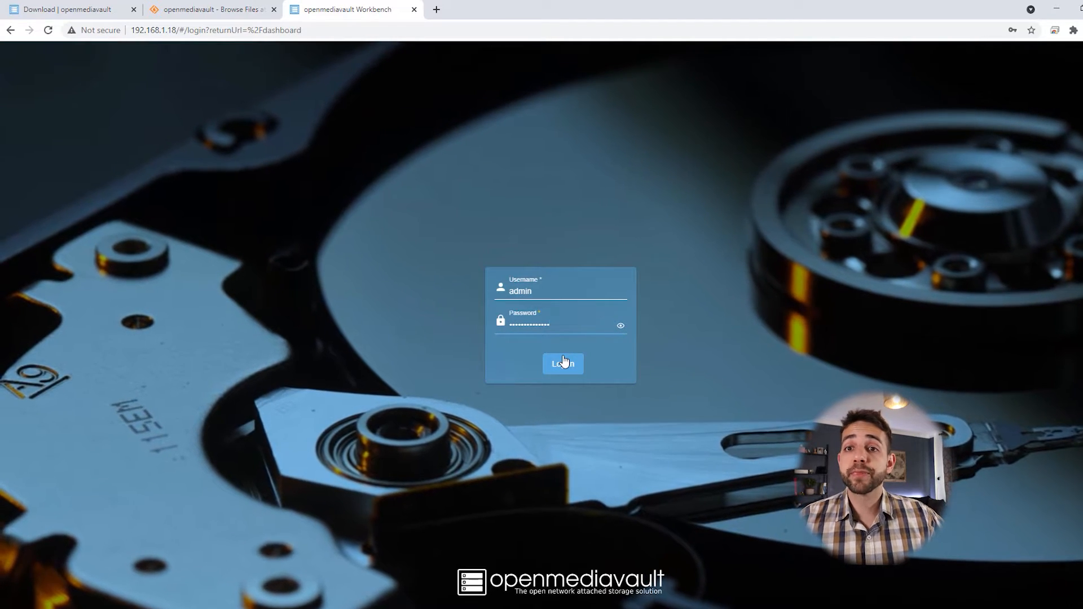
{"action": "left_click", "coordinate": [563, 362]}
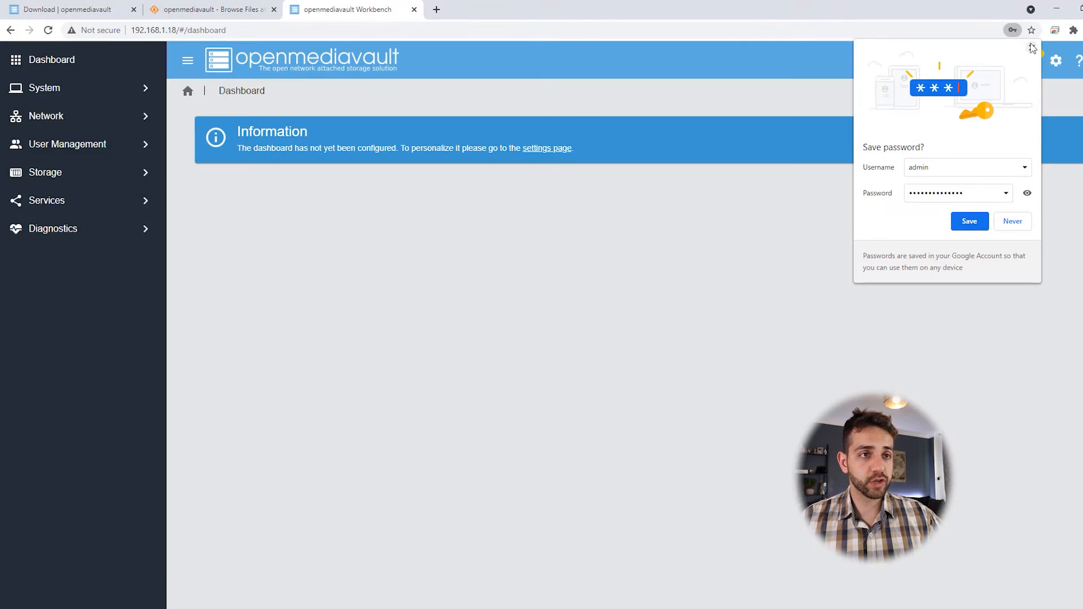
{"action": "left_click", "coordinate": [1032, 48]}
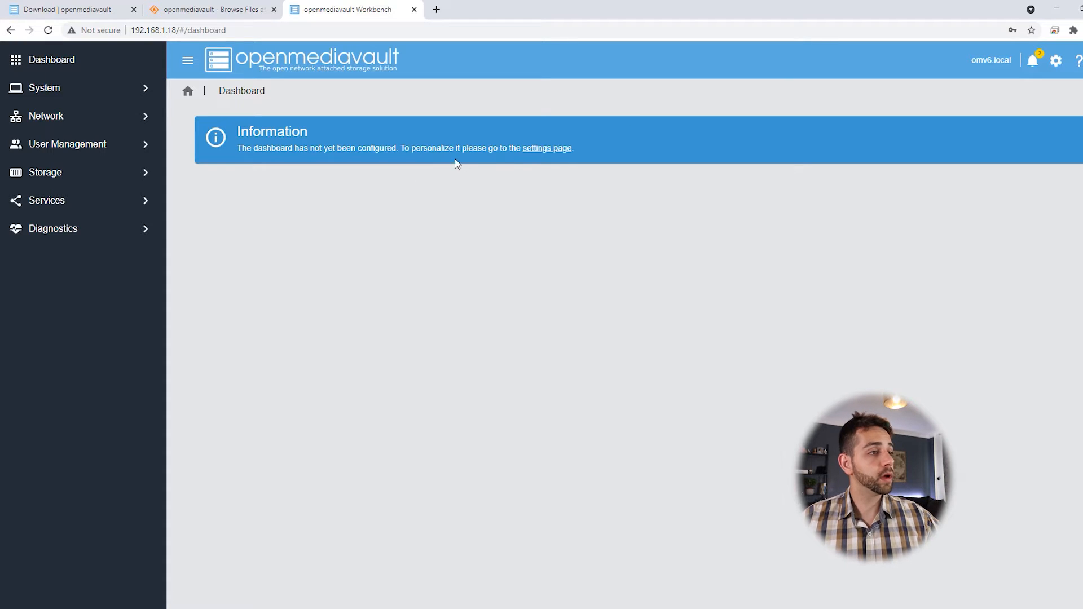
Step: Add Load Average, Services, Network Interfaces, File Systems, System Information, Memory and other widgets, then save
{"action": "left_click", "coordinate": [544, 150]}
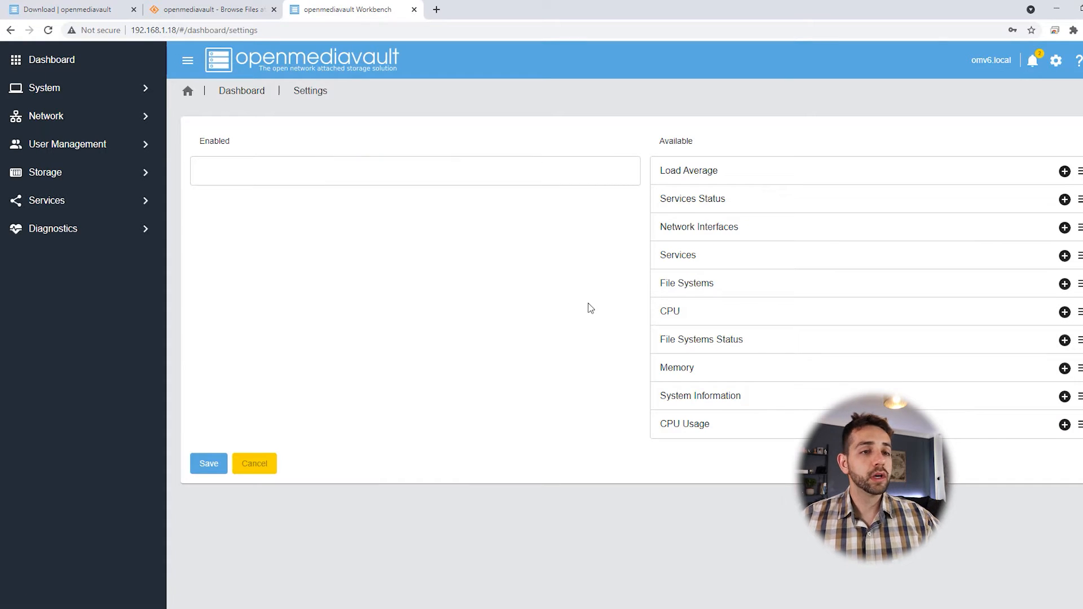
{"action": "left_click", "coordinate": [1064, 171]}
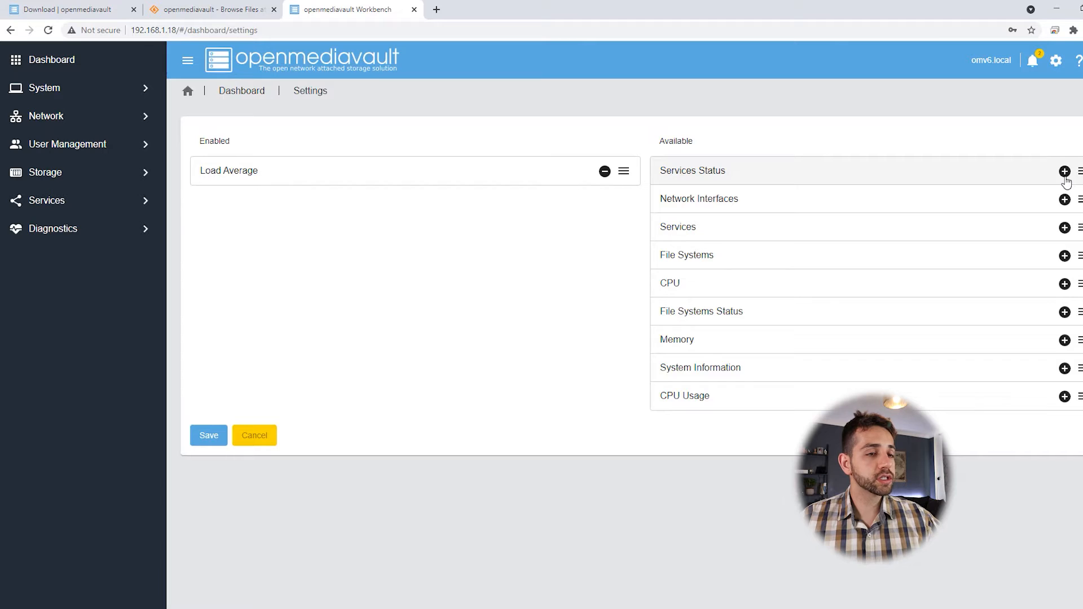
{"action": "left_click", "coordinate": [1064, 171]}
{"action": "left_click", "coordinate": [1065, 172]}
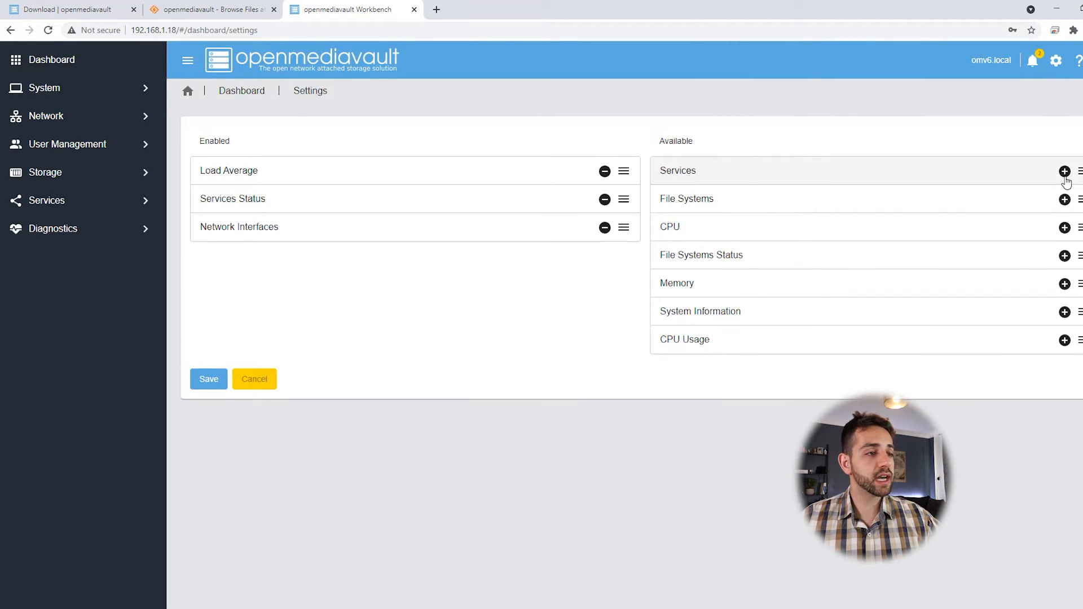
{"action": "left_click", "coordinate": [1064, 171]}
{"action": "left_click", "coordinate": [1065, 171]}
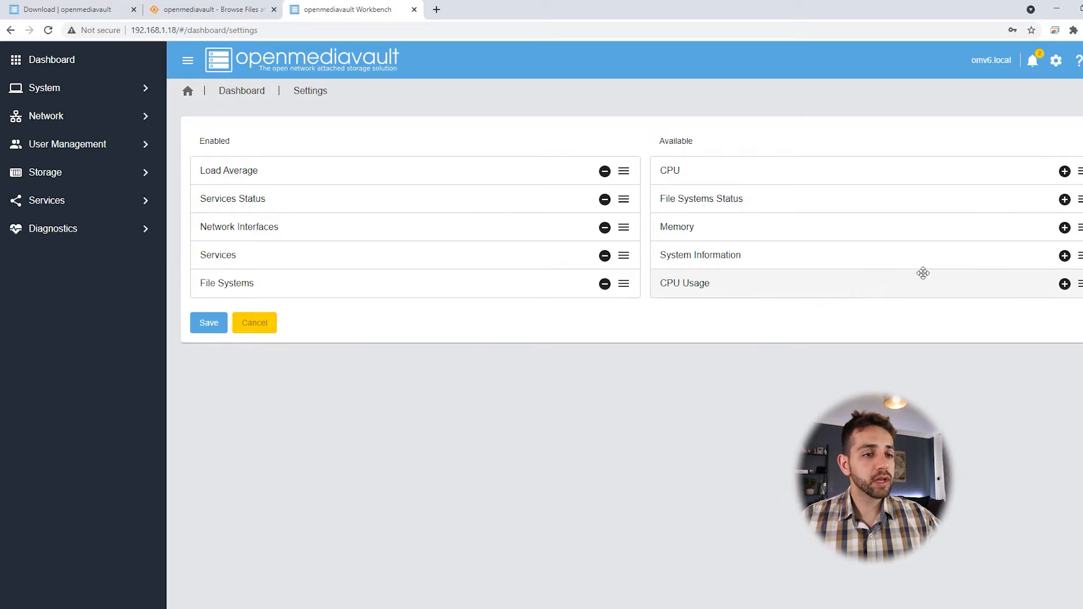
{"action": "left_click", "coordinate": [1065, 284]}
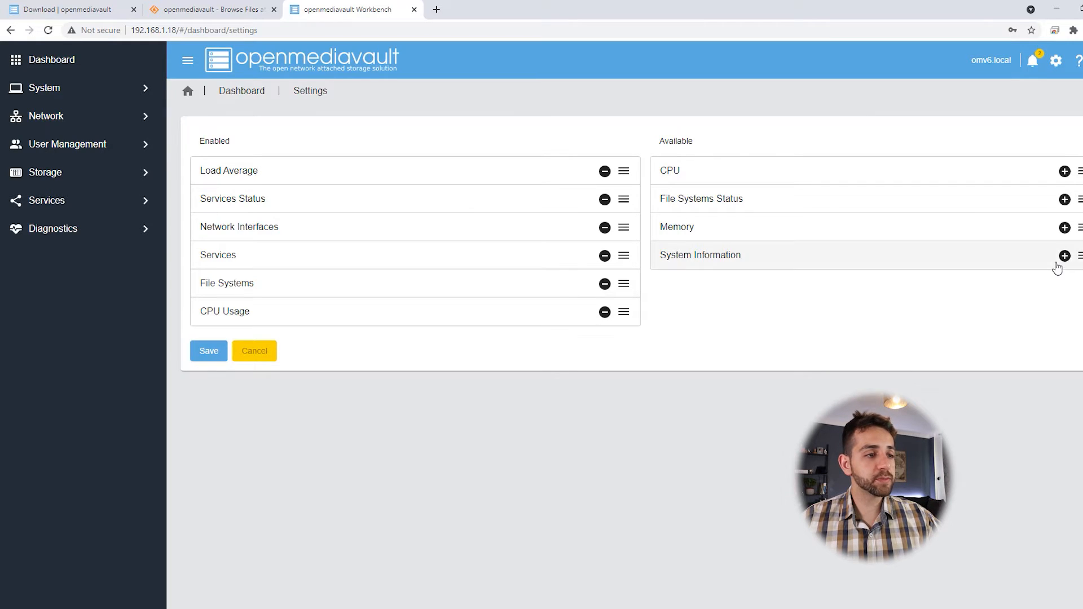
{"action": "left_click", "coordinate": [1064, 256]}
{"action": "left_click", "coordinate": [1064, 228]}
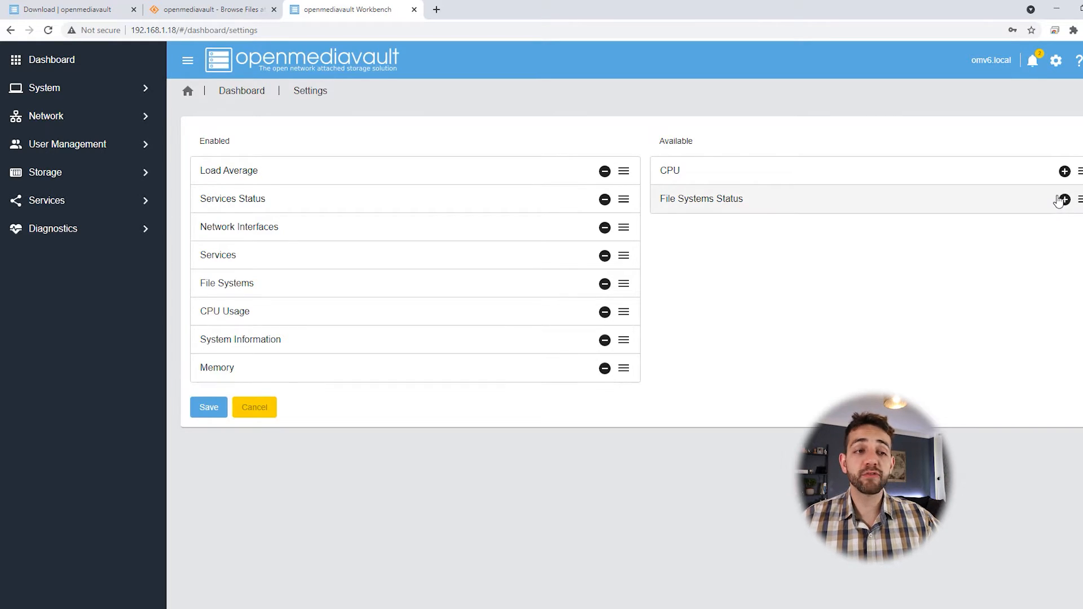
{"action": "left_click", "coordinate": [1065, 199]}
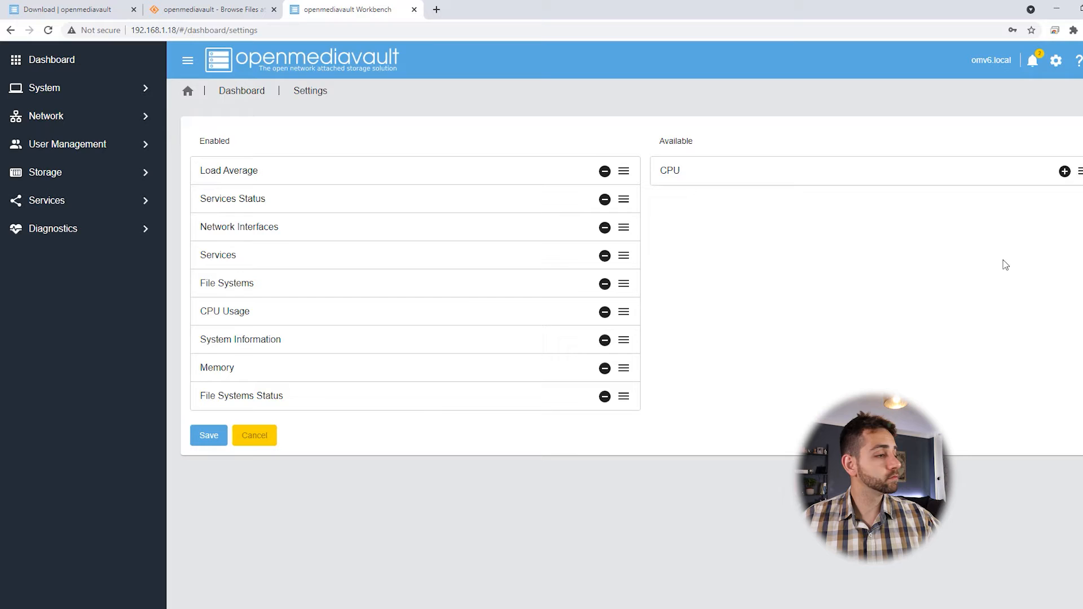
{"action": "left_click", "coordinate": [217, 438]}
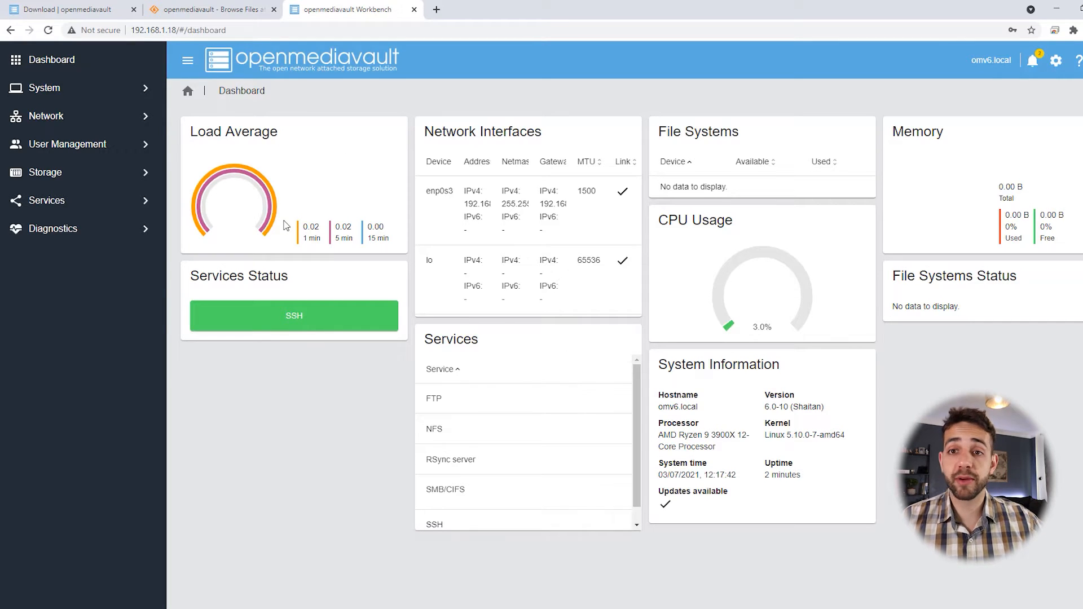
{"action": "left_click", "coordinate": [551, 206]}
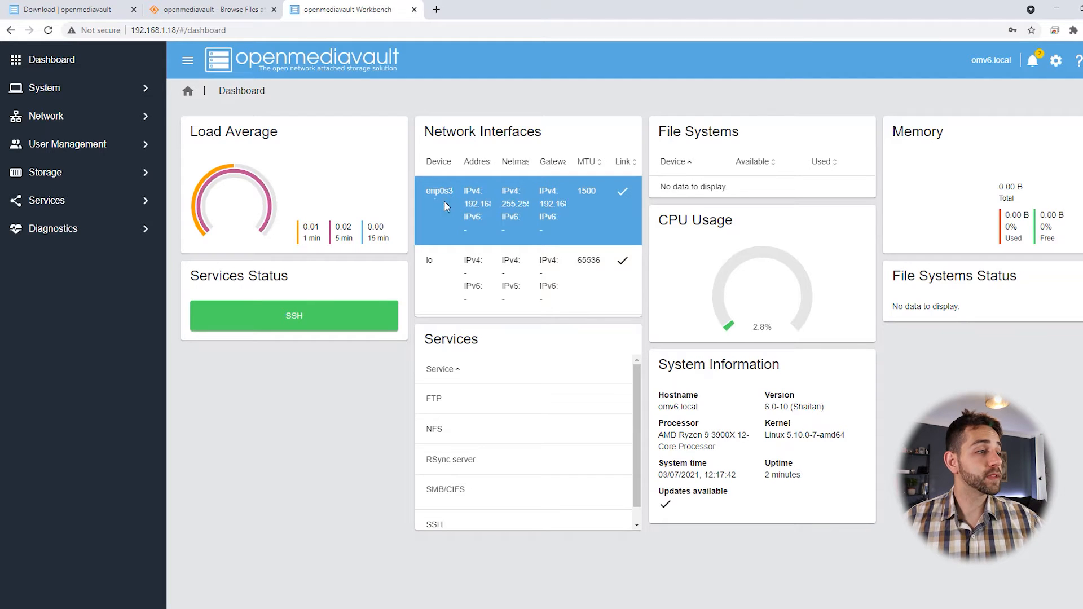
{"action": "mouse_move", "coordinate": [471, 206]}
{"action": "left_mouse_down"}
{"action": "mouse_move", "coordinate": [510, 217]}
{"action": "mouse_move", "coordinate": [487, 203]}
{"action": "left_mouse_up"}
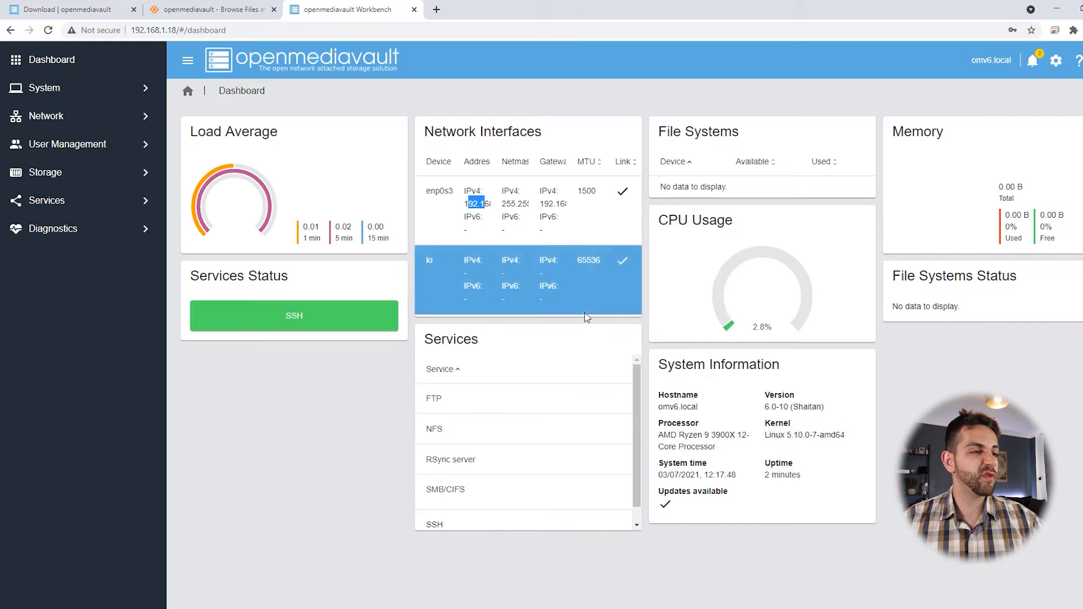
{"action": "mouse_move", "coordinate": [730, 147]}
{"action": "left_mouse_down"}
{"action": "mouse_move", "coordinate": [684, 135]}
{"action": "mouse_move", "coordinate": [746, 141]}
{"action": "left_mouse_up"}
{"action": "left_click_drag", "start_coordinate": [673, 187], "coordinate": [711, 190]}
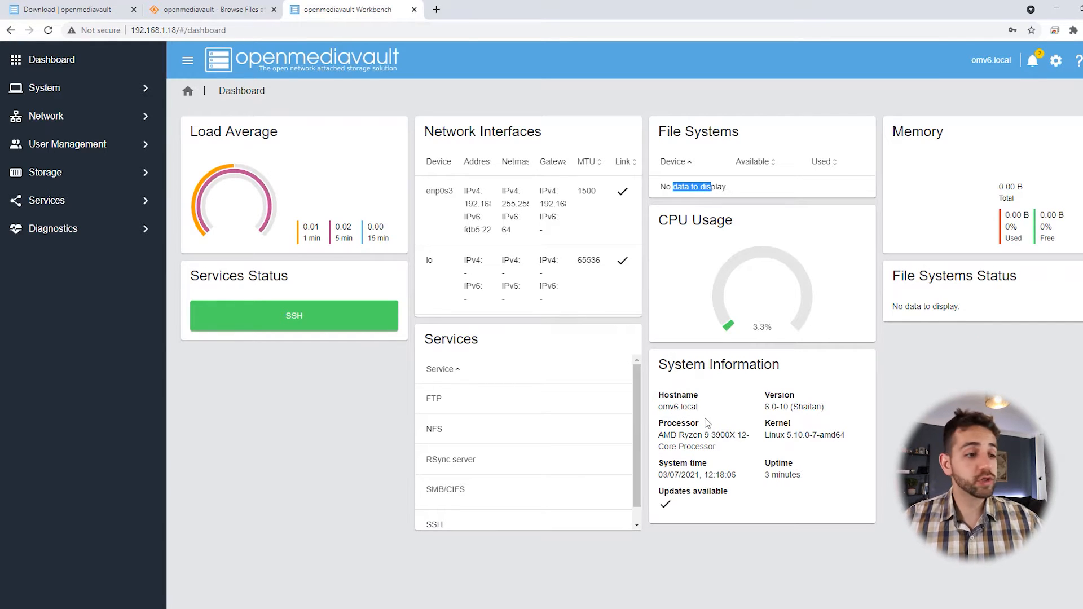
{"action": "left_click", "coordinate": [663, 407]}
{"action": "left_click_drag", "start_coordinate": [664, 406], "coordinate": [691, 411]}
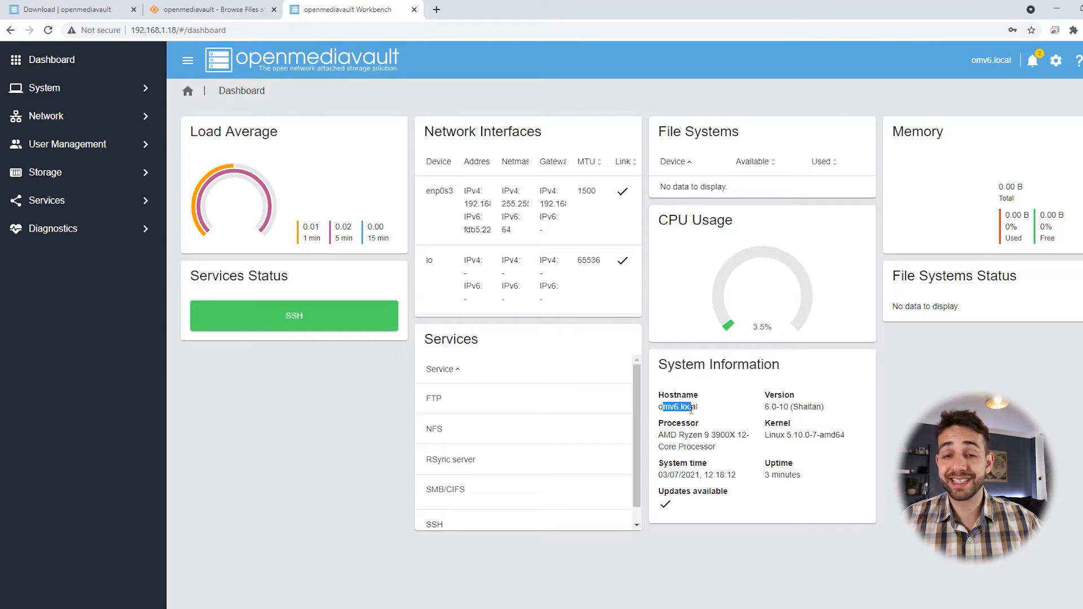
{"action": "left_click_drag", "start_coordinate": [659, 438], "coordinate": [819, 482]}
{"action": "left_click", "coordinate": [764, 441]}
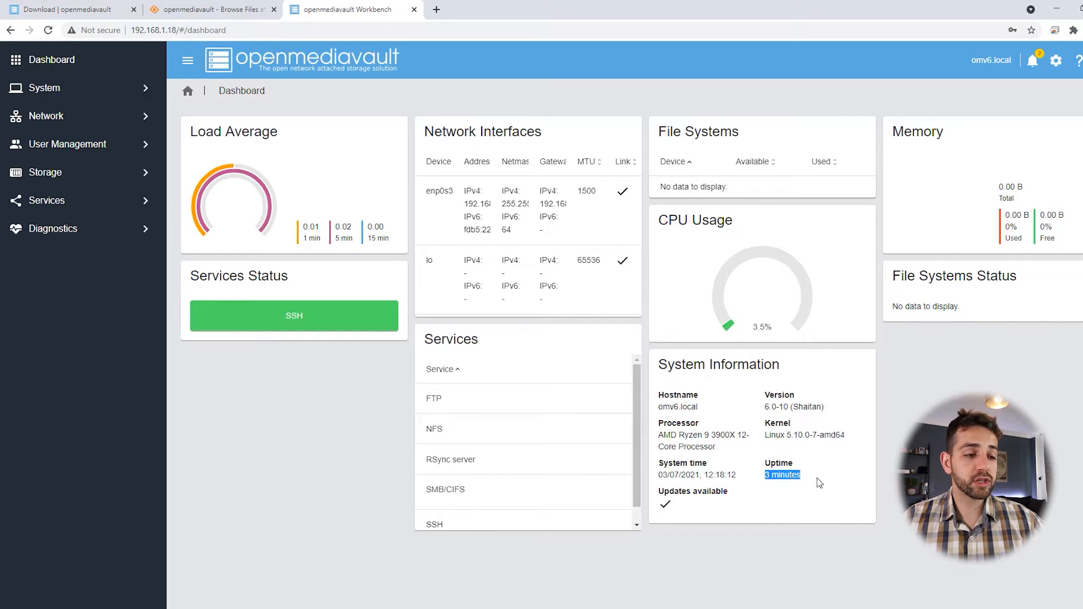
{"action": "left_click_drag", "start_coordinate": [765, 394], "coordinate": [823, 407]}
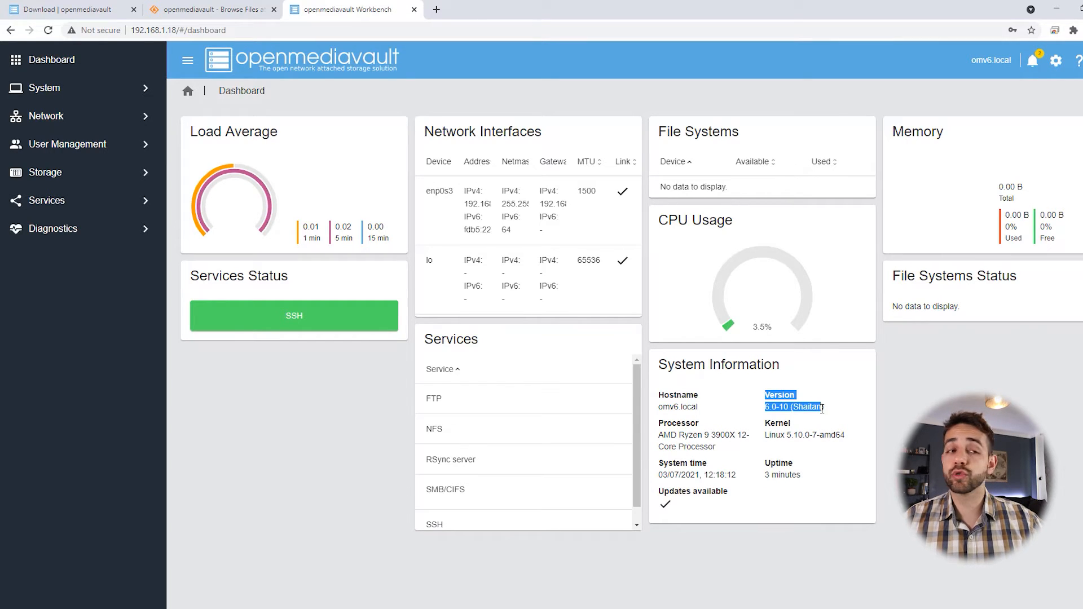
{"action": "left_click_drag", "start_coordinate": [1013, 206], "coordinate": [1044, 325]}
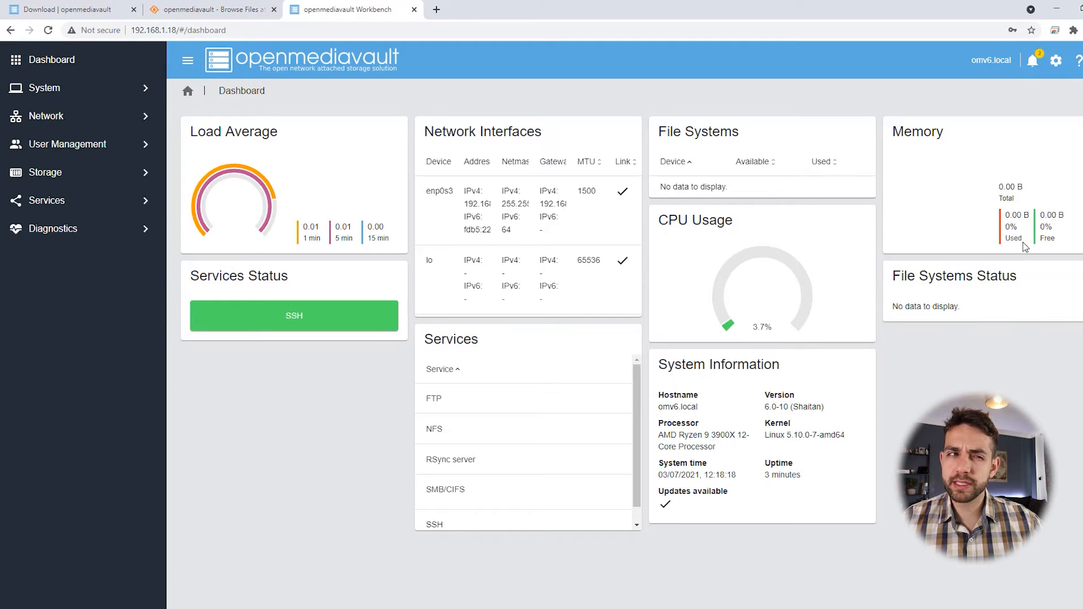
{"action": "left_click_drag", "start_coordinate": [905, 276], "coordinate": [1036, 307]}
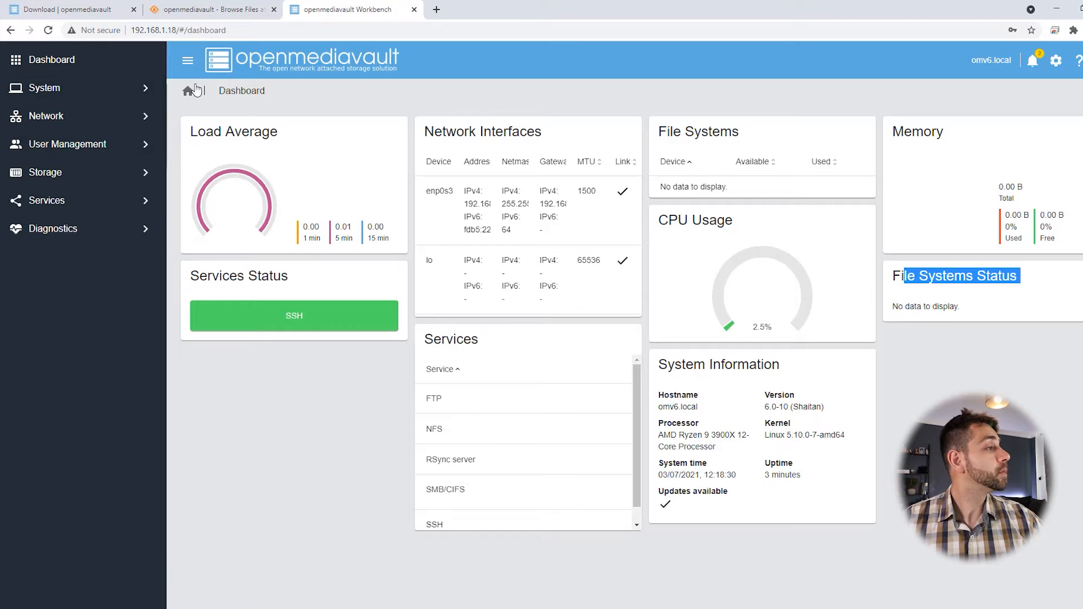
Step: Open System > Notification and its e-mail notification settings
{"action": "left_click", "coordinate": [148, 92]}
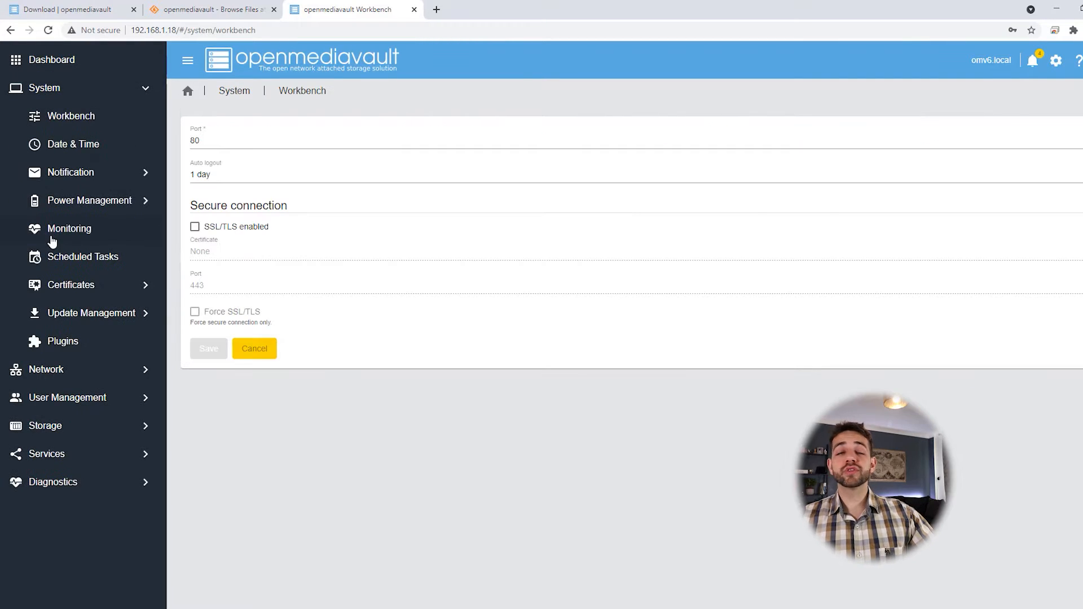
{"action": "left_click", "coordinate": [102, 177]}
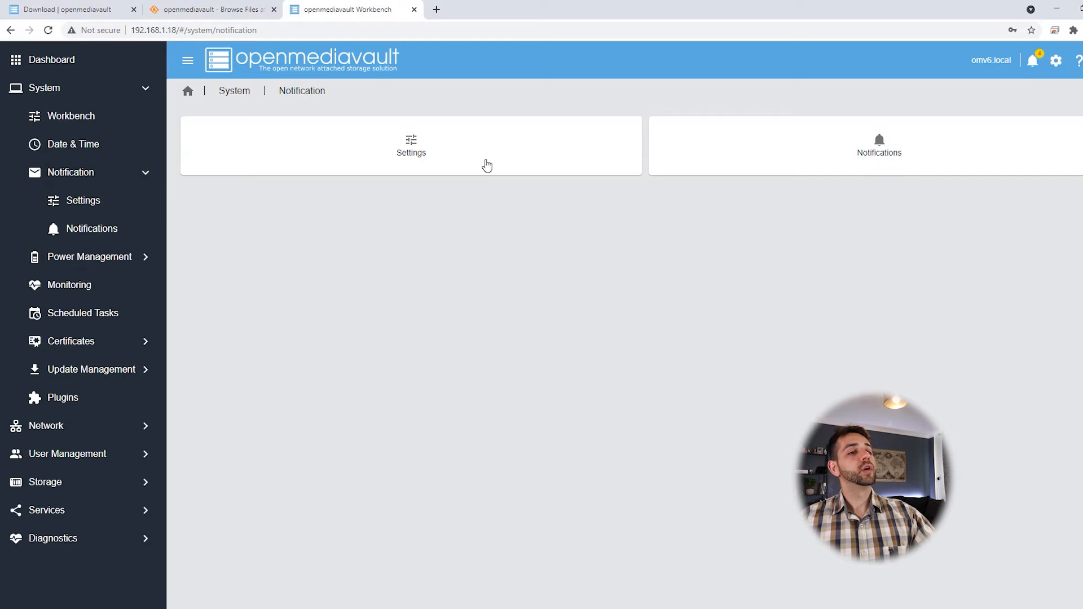
{"action": "left_click", "coordinate": [414, 153]}
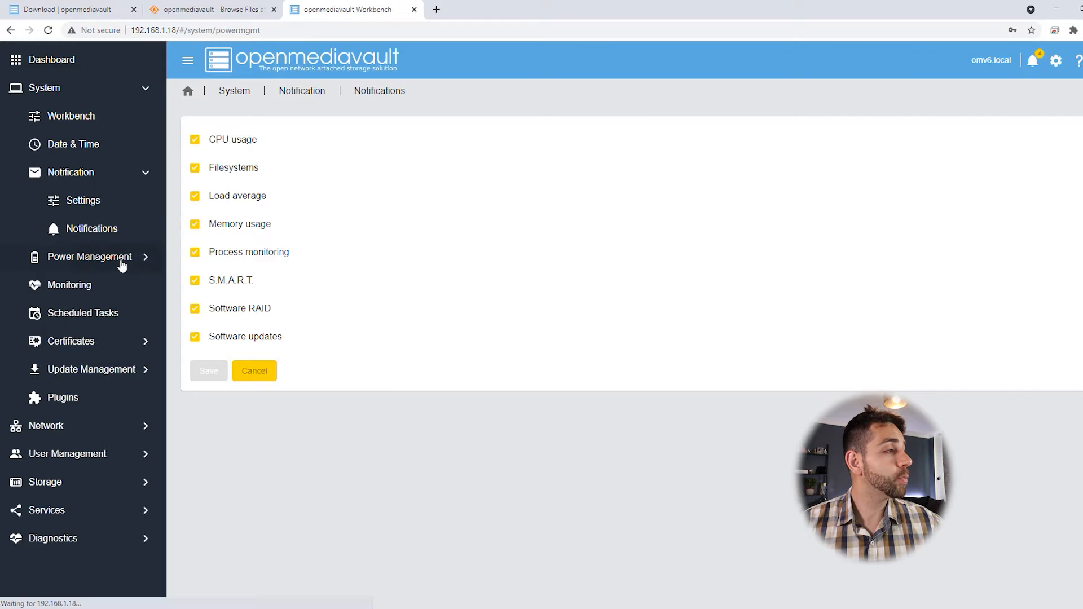
Step: Set the power button action to Shutdown, save, and open Power Management Scheduled Tasks
{"action": "left_click", "coordinate": [121, 265]}
{"action": "left_click", "coordinate": [470, 154]}
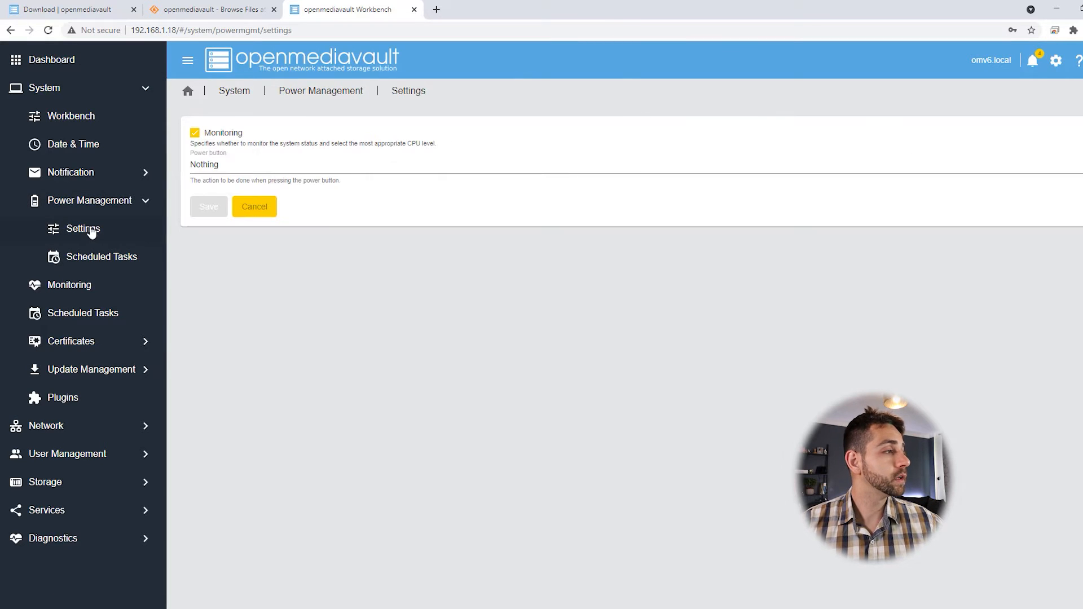
{"action": "left_click", "coordinate": [225, 171]}
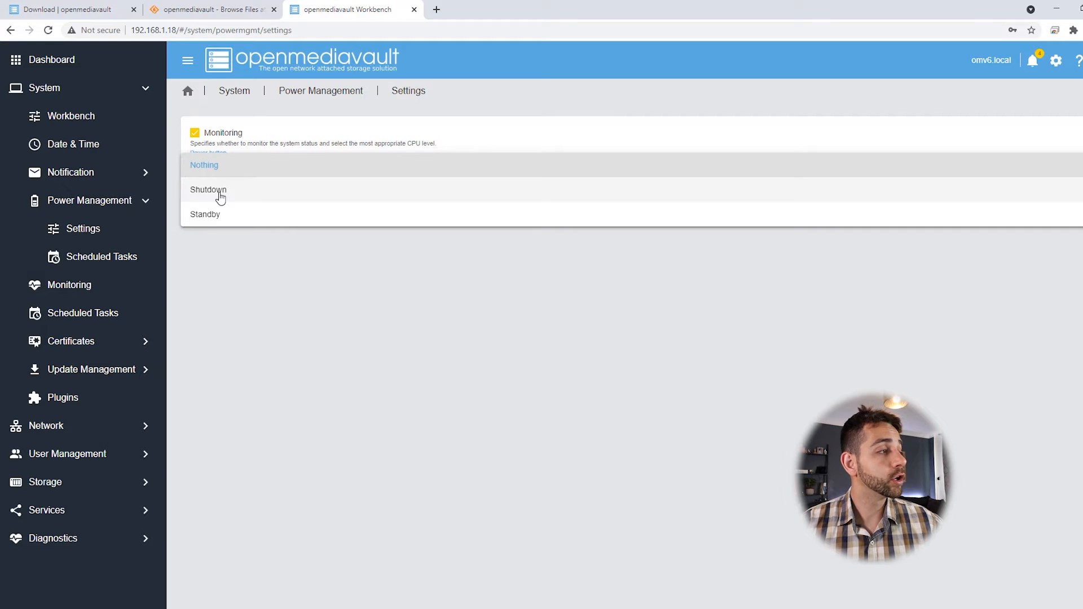
{"action": "left_click", "coordinate": [232, 190]}
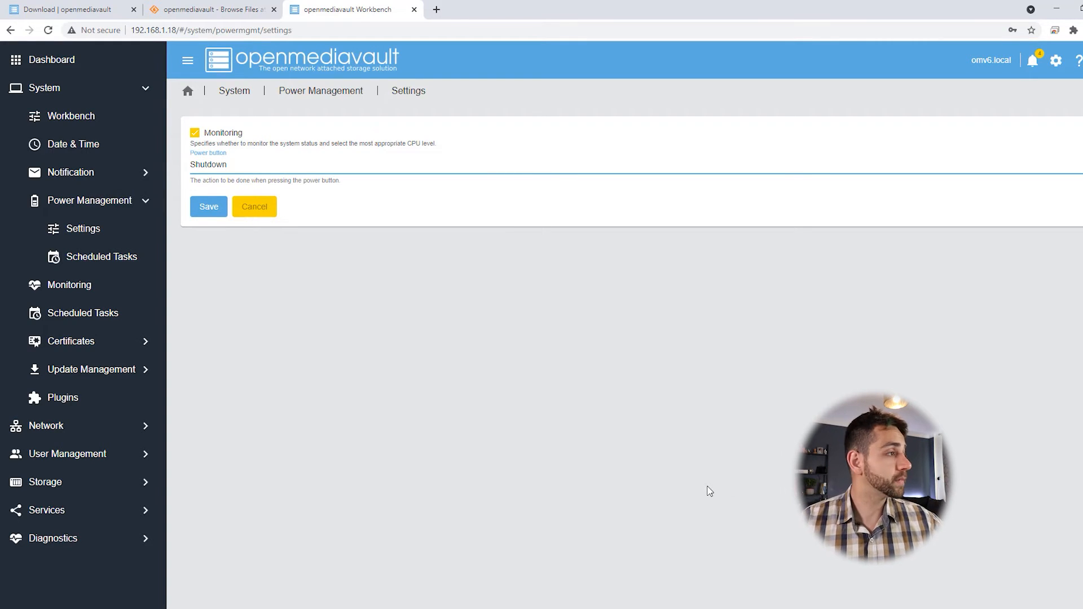
{"action": "left_click", "coordinate": [198, 213]}
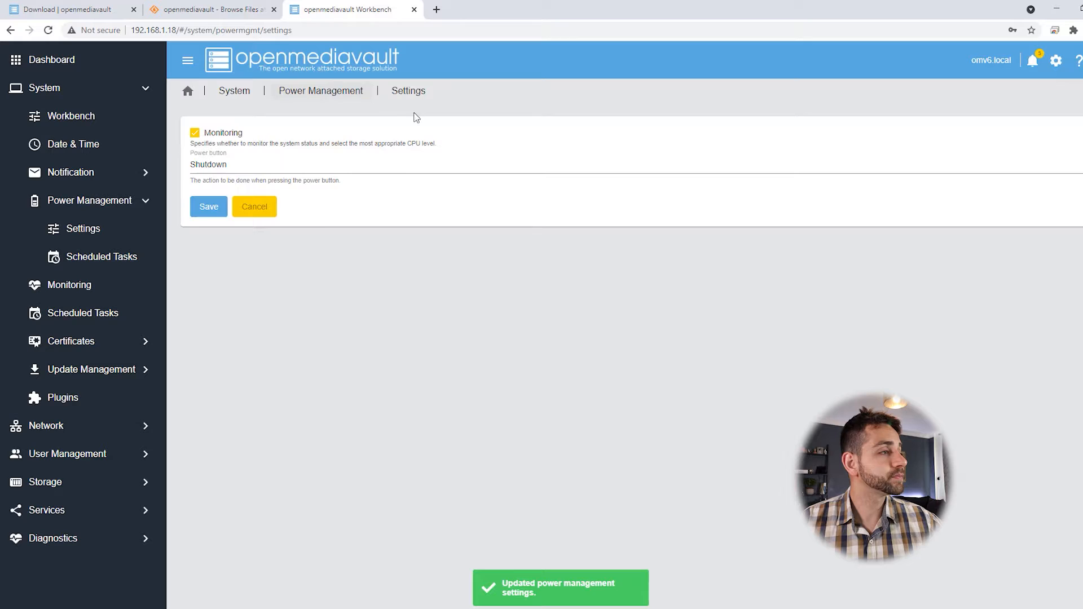
{"action": "left_click", "coordinate": [854, 187]}
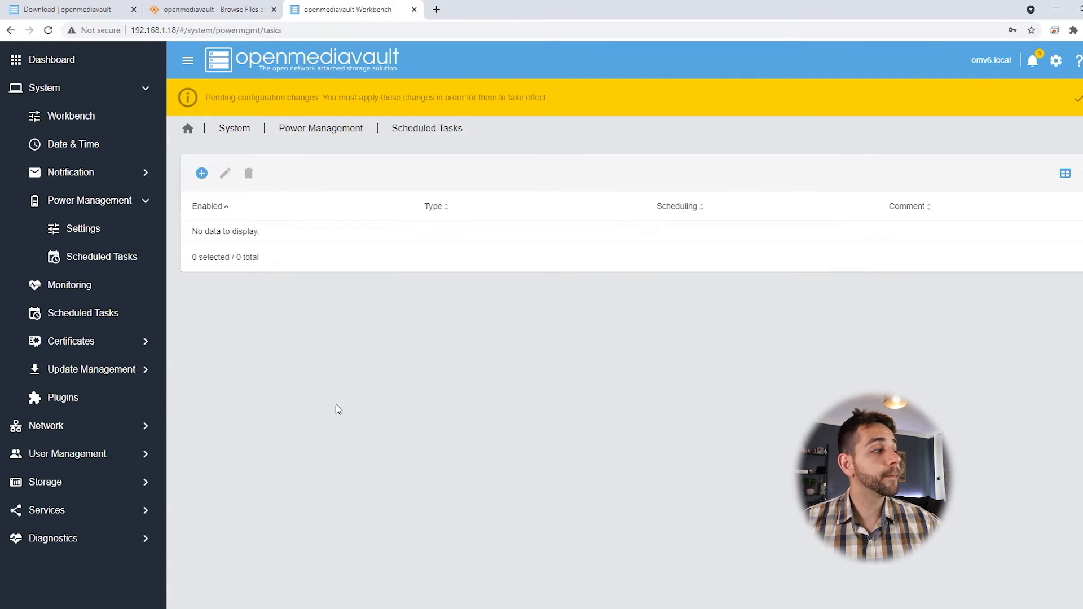
Step: Start a new power task with Type left at Reboot, then go to System > Monitoring without saving
{"action": "left_click", "coordinate": [202, 174]}
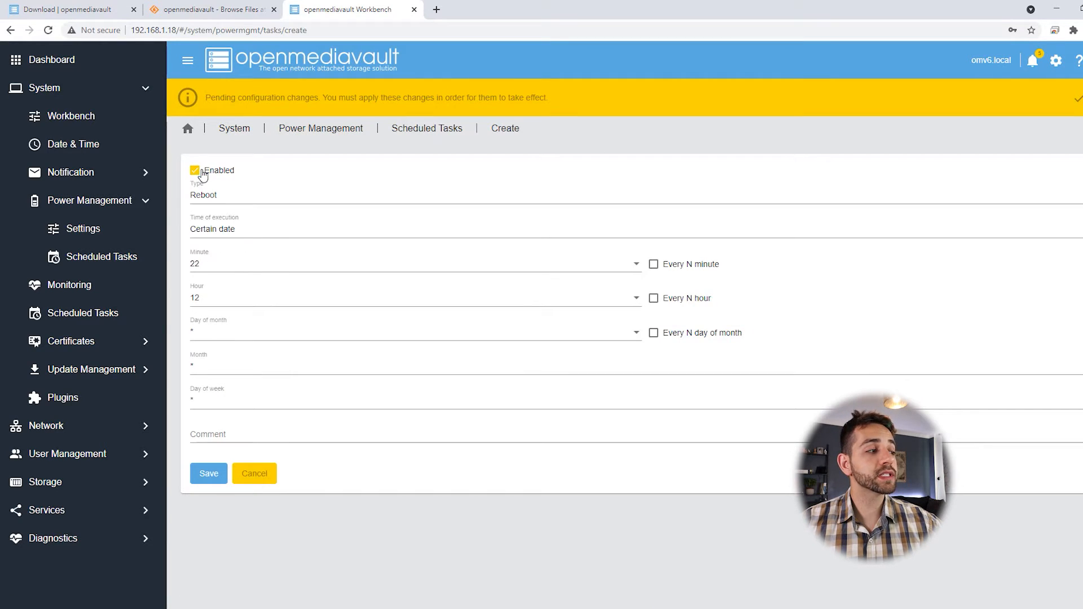
{"action": "left_click", "coordinate": [292, 205]}
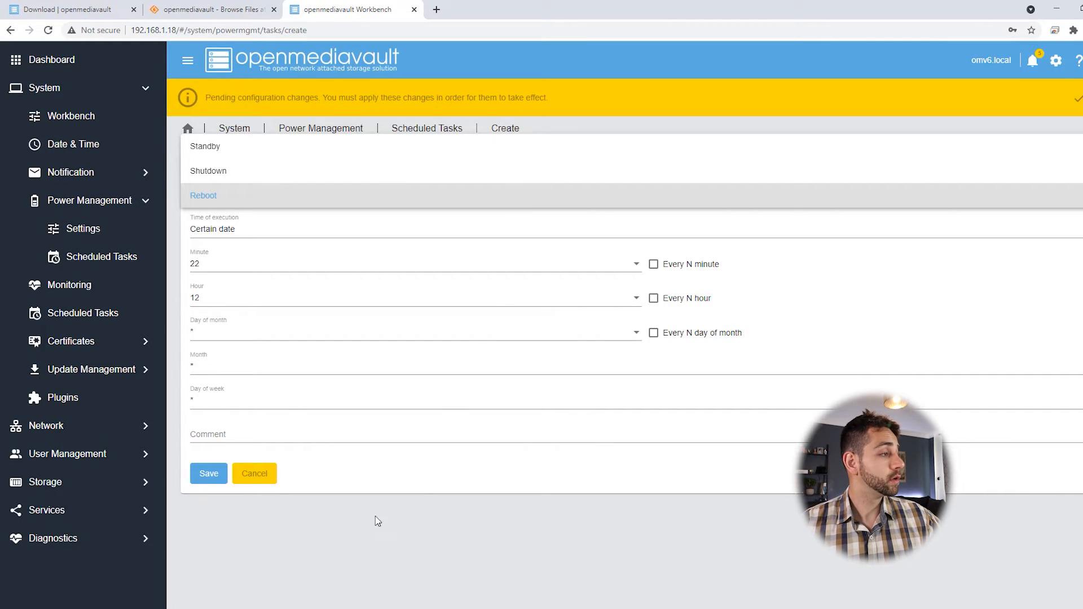
{"action": "left_click", "coordinate": [314, 479]}
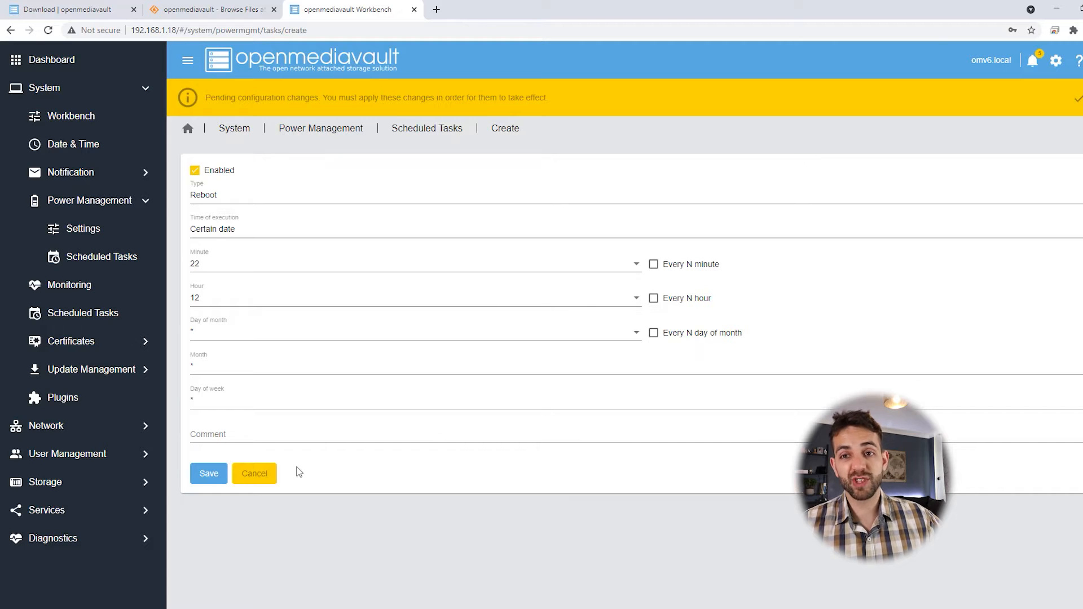
{"action": "left_click", "coordinate": [70, 289]}
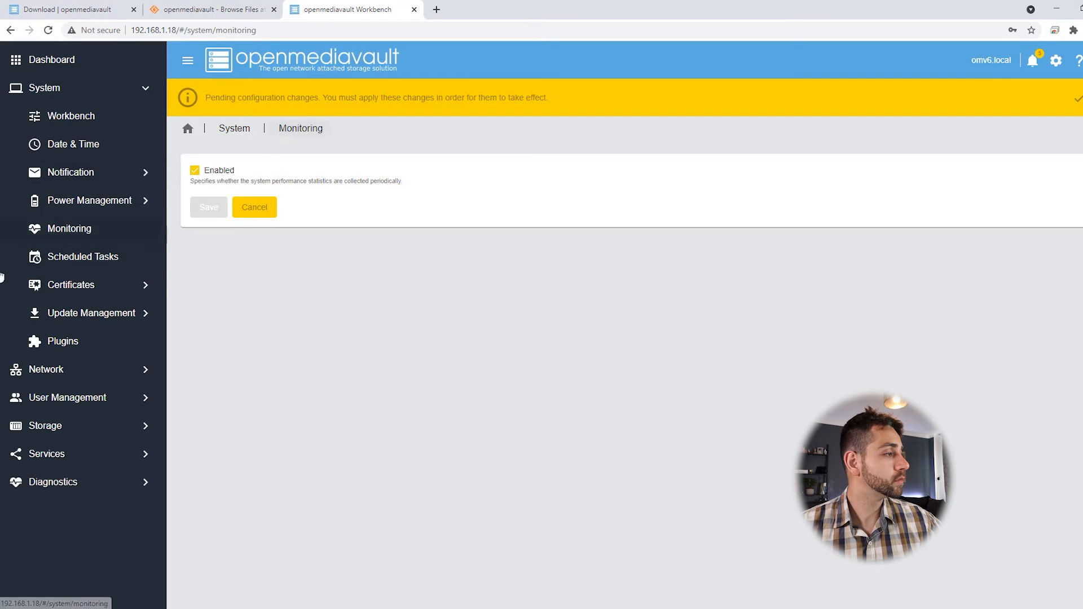
Step: View the Create form for a new scheduled command task, then go to Update Management
{"action": "left_click", "coordinate": [83, 258]}
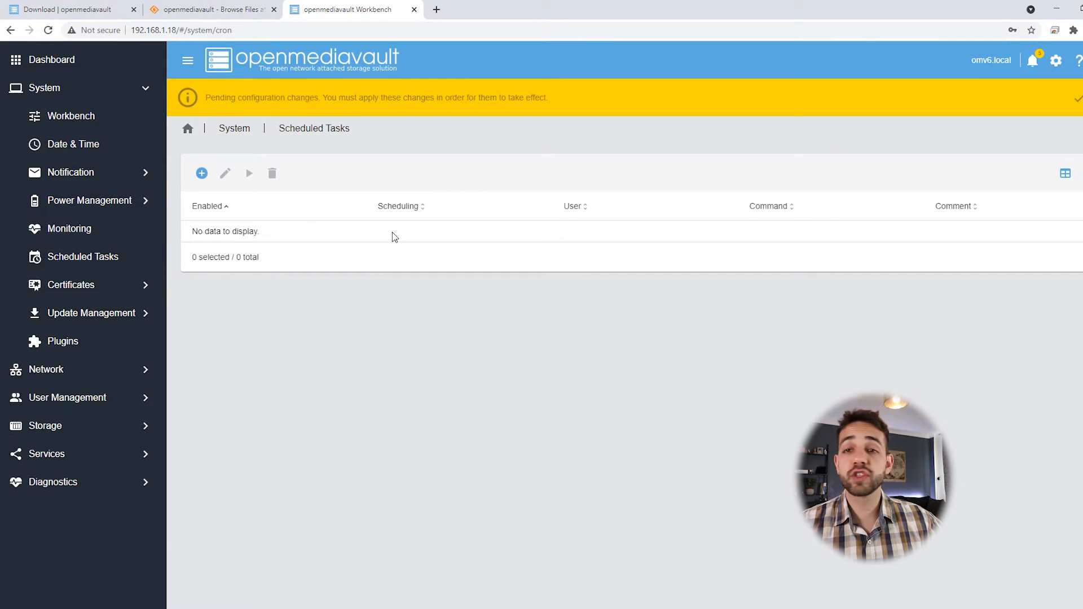
{"action": "left_click", "coordinate": [201, 174]}
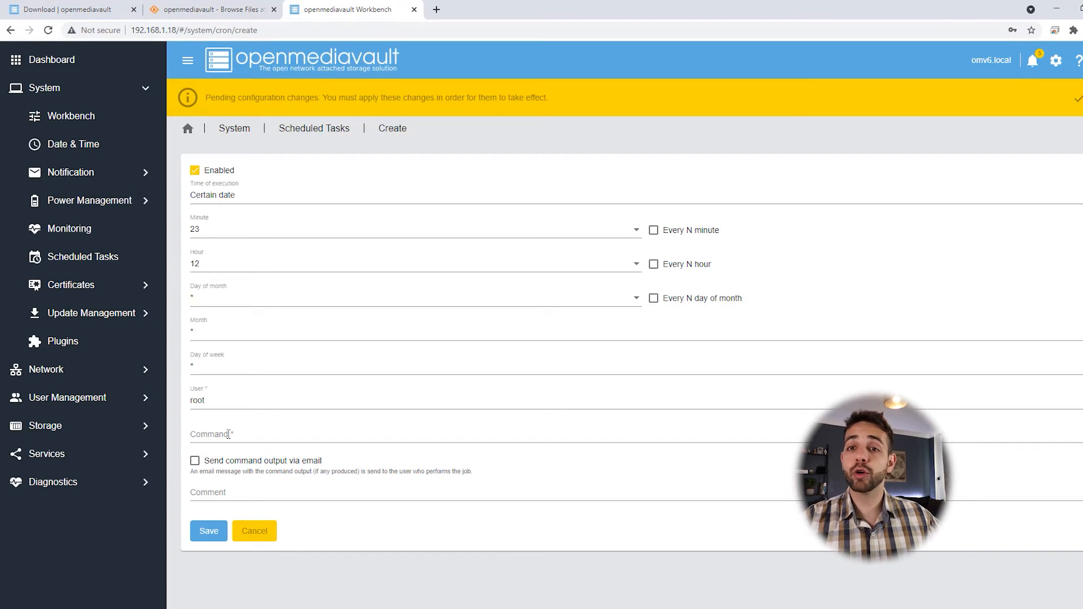
{"action": "left_click", "coordinate": [106, 314]}
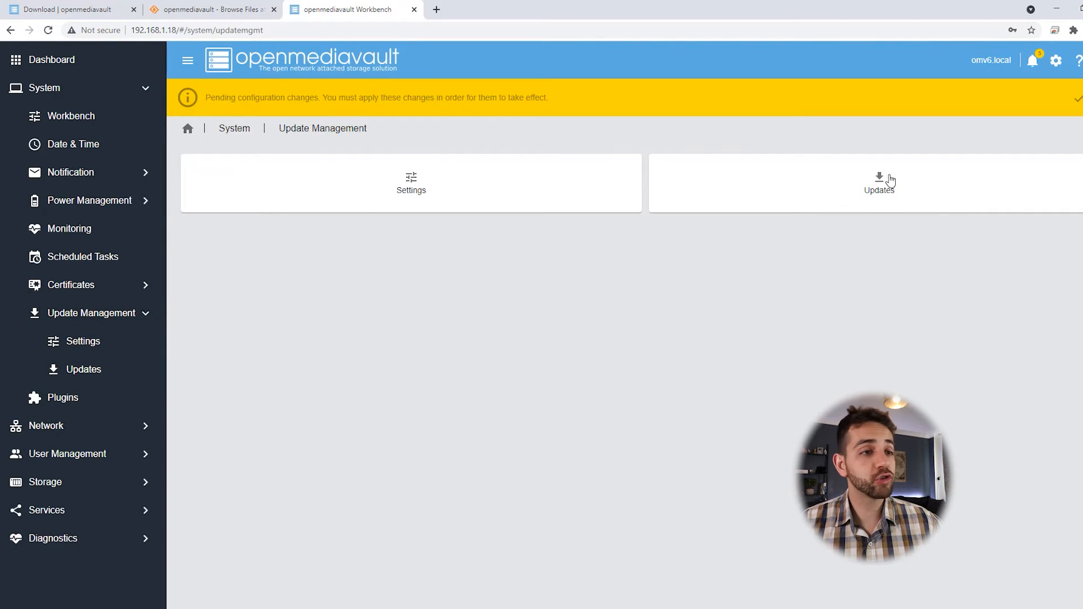
Step: Select all 18 pending updates, from apt to patch 2.7.6-7, and install them, confirming the upgrade
{"action": "left_click", "coordinate": [907, 183]}
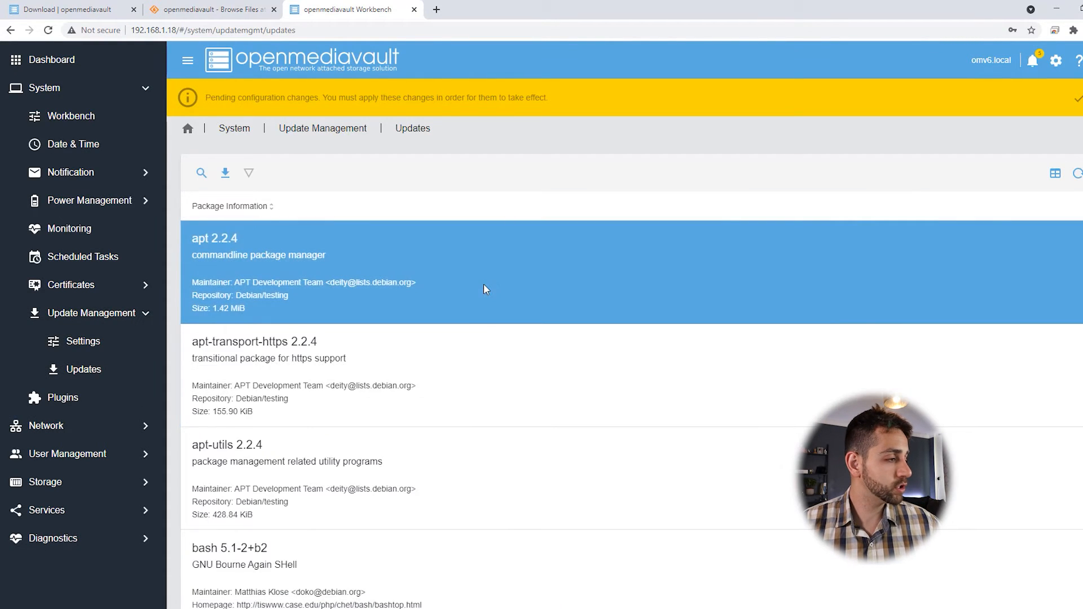
{"action": "scroll", "coordinate": [486, 286], "scroll_direction": "down", "scroll_amount": 10}
{"action": "scroll", "coordinate": [490, 288], "scroll_direction": "down", "scroll_amount": 15}
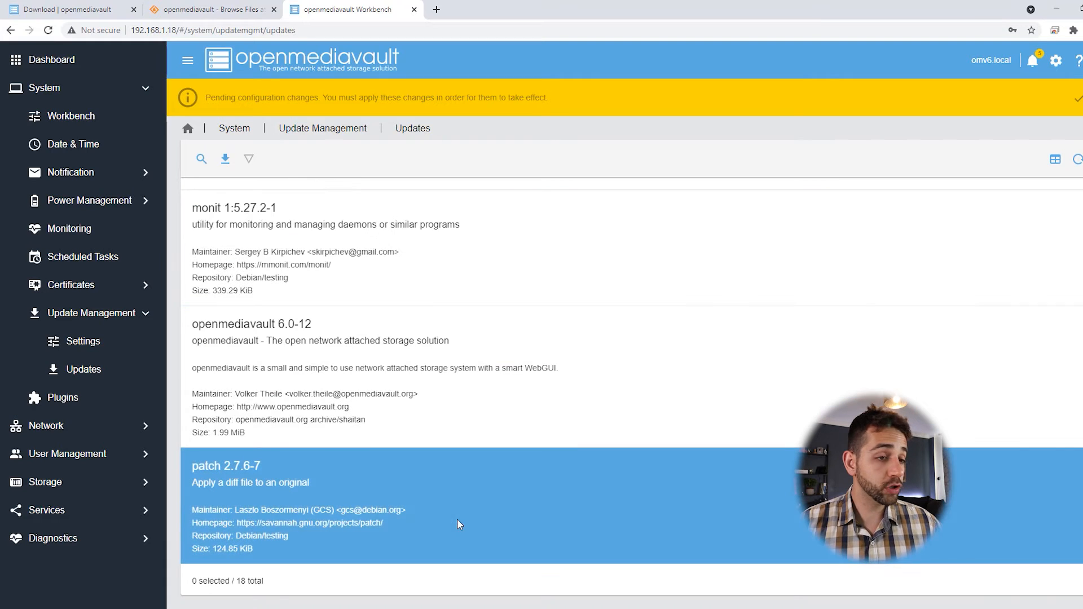
{"action": "left_click", "coordinate": [457, 519]}
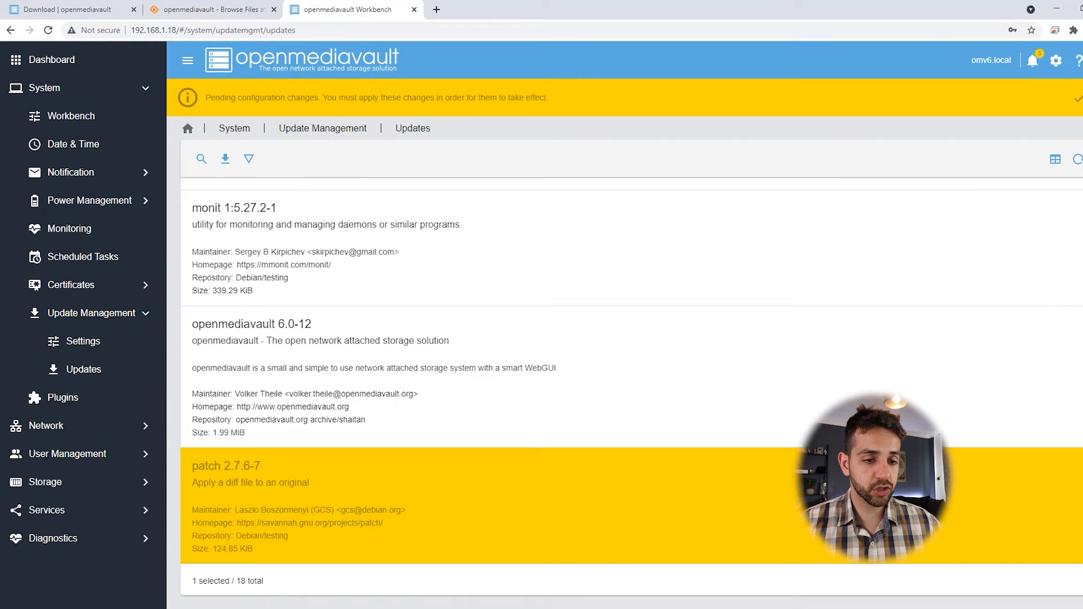
{"action": "scroll", "coordinate": [632, 372], "scroll_direction": "up", "scroll_amount": 20}
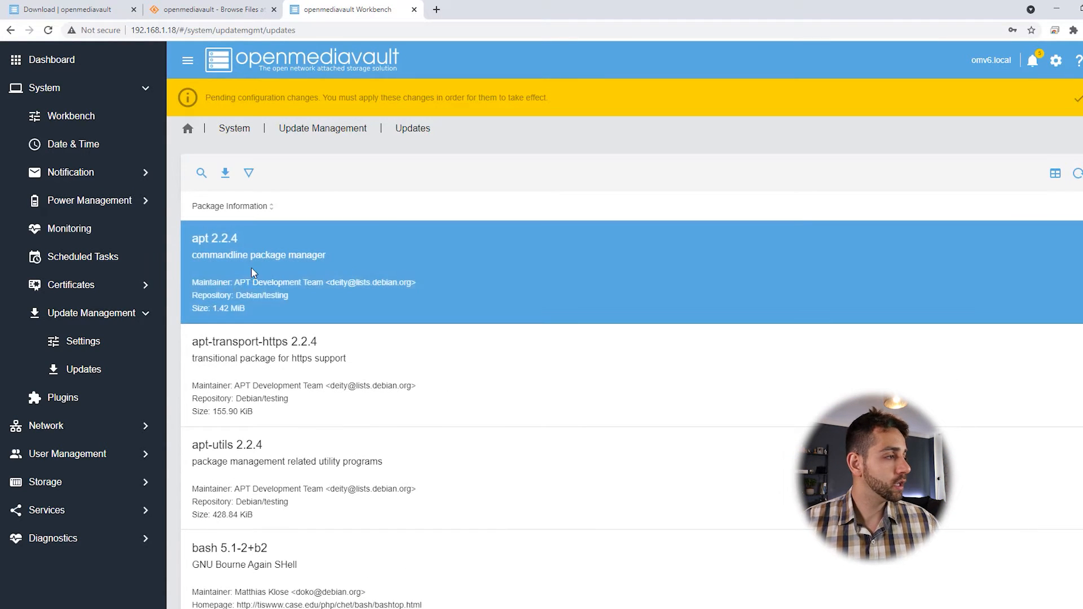
{"action": "left_click", "coordinate": [252, 273], "text": "shift"}
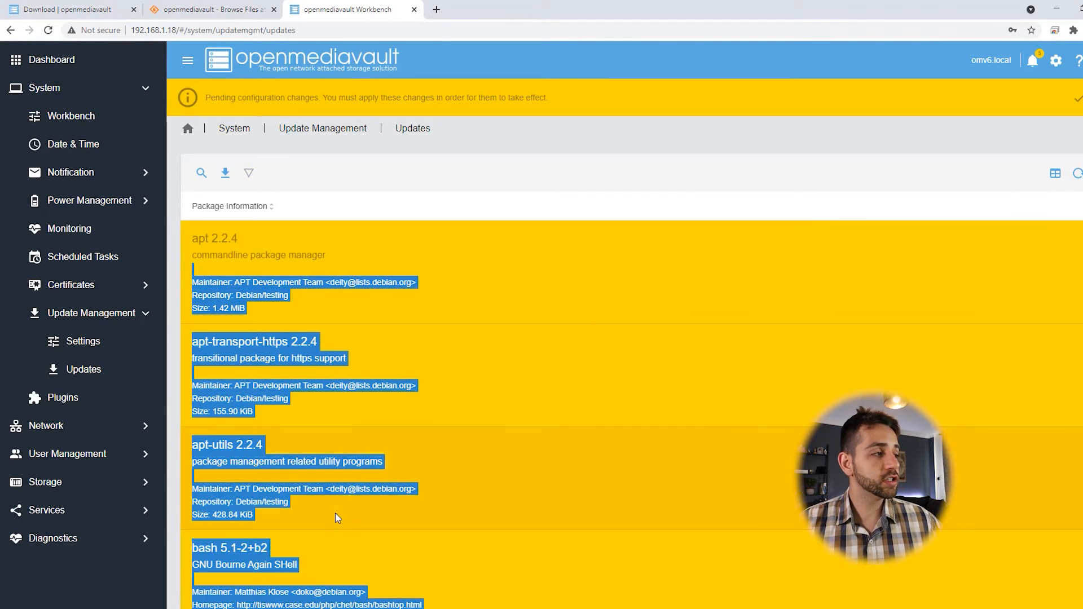
{"action": "left_click", "coordinate": [224, 176]}
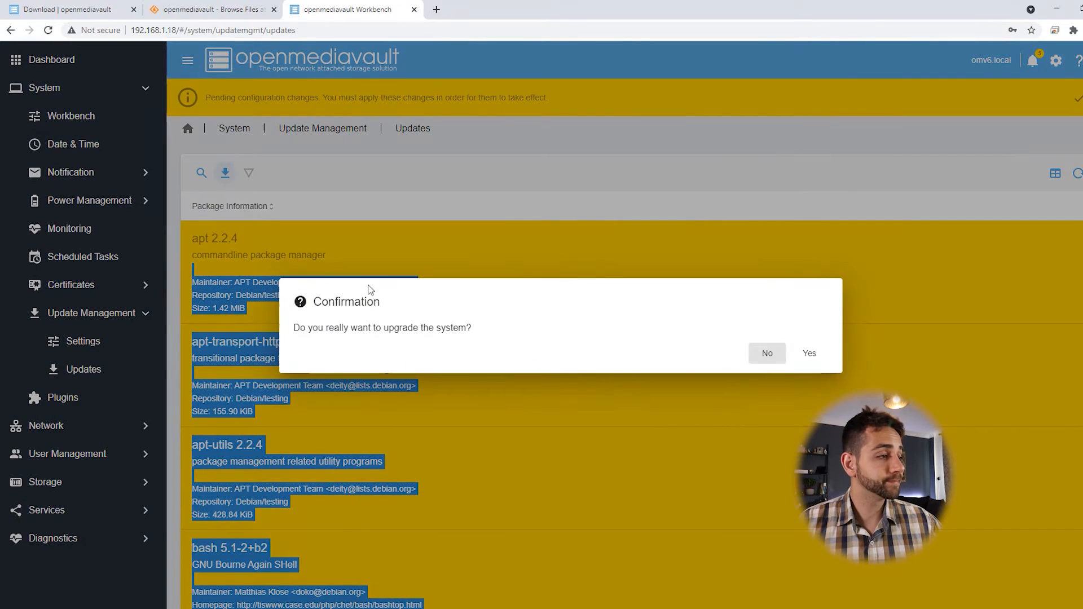
{"action": "left_click", "coordinate": [818, 366]}
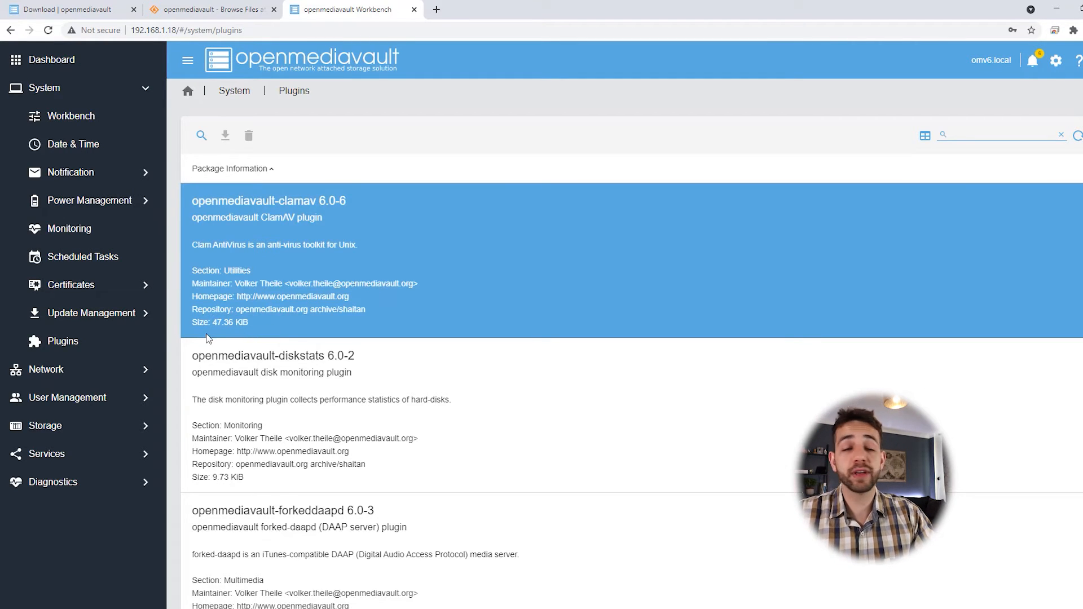
Step: Select the openmediavault-clamav plugin in the Plugins list
{"action": "scroll", "coordinate": [199, 325], "scroll_direction": "down", "scroll_amount": 1}
{"action": "scroll", "coordinate": [446, 401], "scroll_direction": "up", "scroll_amount": 1}
{"action": "left_click", "coordinate": [452, 237]}
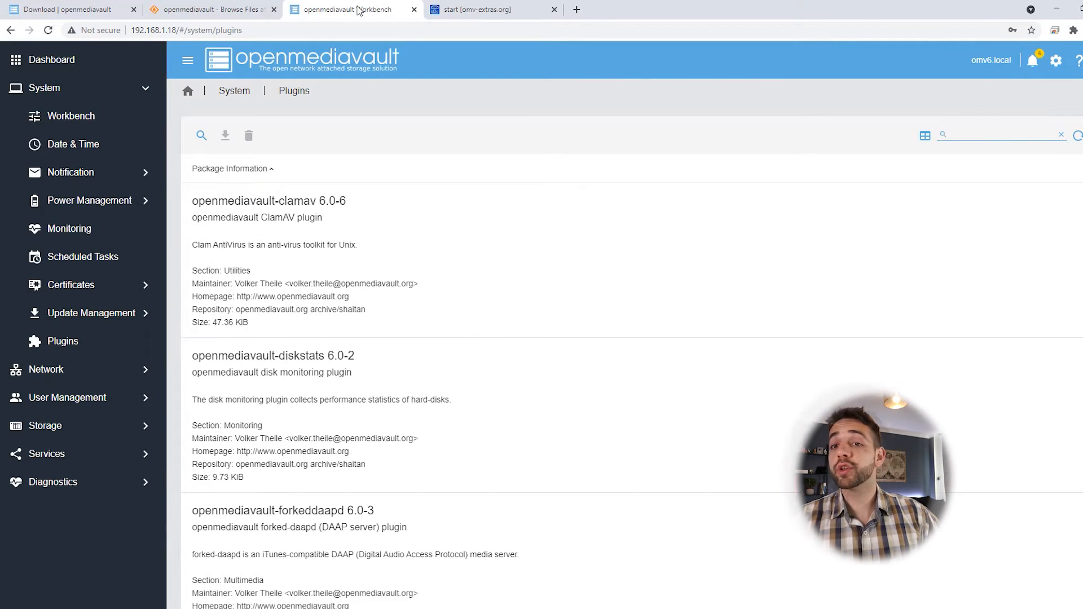
Step: On the omv-extras wiki page, select the whole wget install command line
{"action": "left_click", "coordinate": [501, 17]}
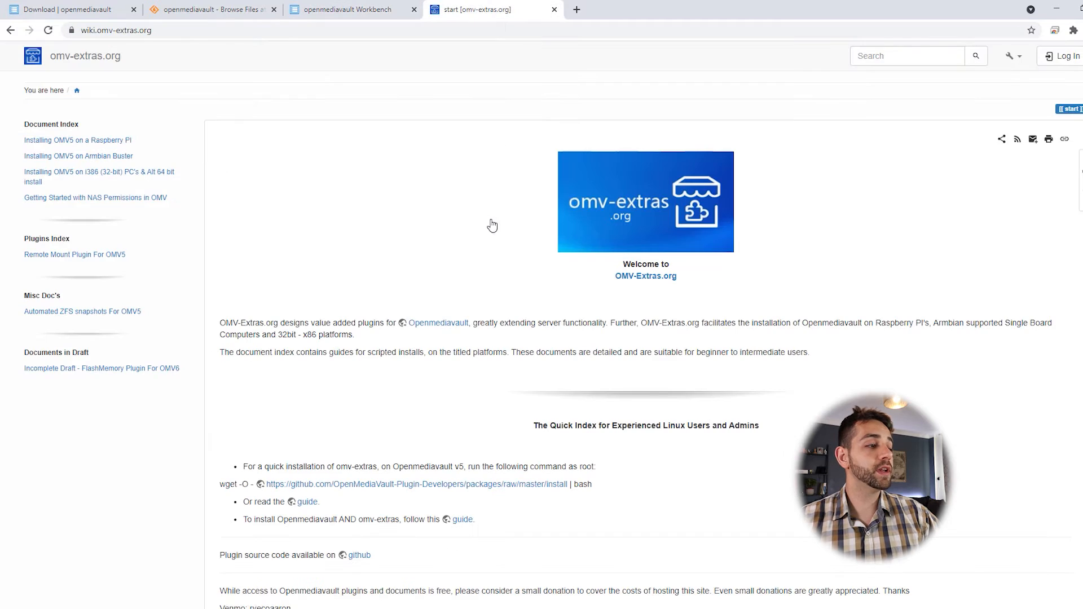
{"action": "scroll", "coordinate": [597, 421], "scroll_direction": "down", "scroll_amount": 2}
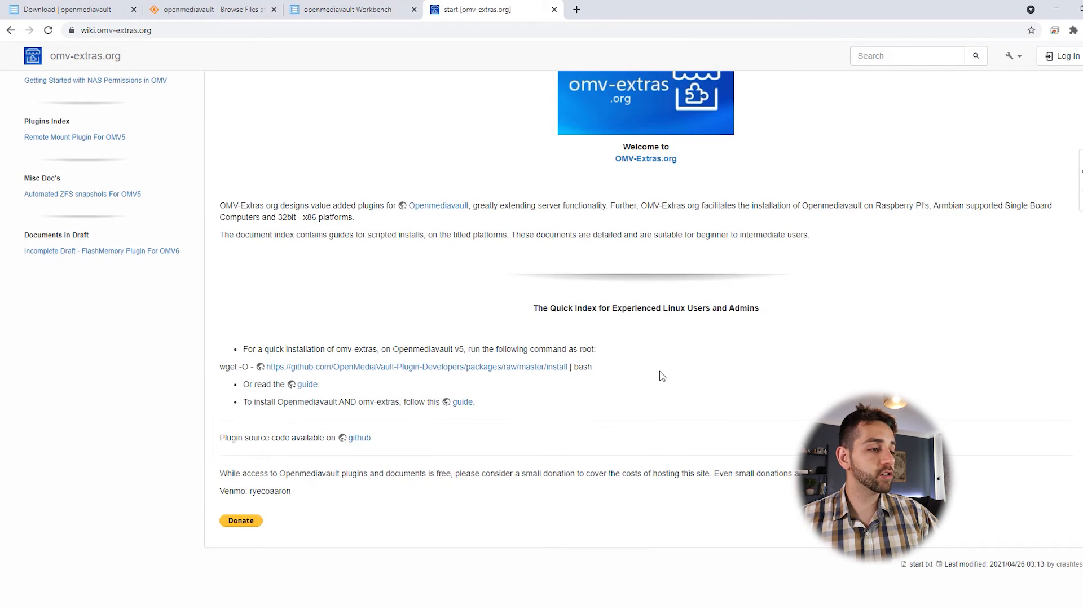
{"action": "triple_click", "coordinate": [602, 369]}
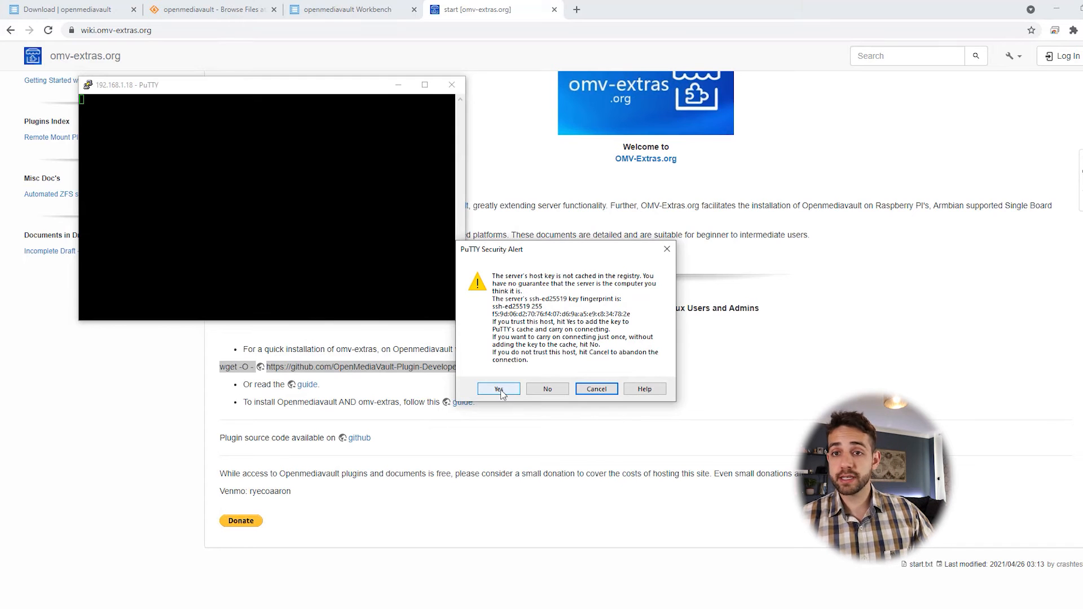
Step: Accept the host key, log in to PuTTY as root, and run the pasted omv-extras install command
{"action": "left_click", "coordinate": [499, 389]}
{"action": "left_click_drag", "start_coordinate": [256, 84], "coordinate": [479, 83]}
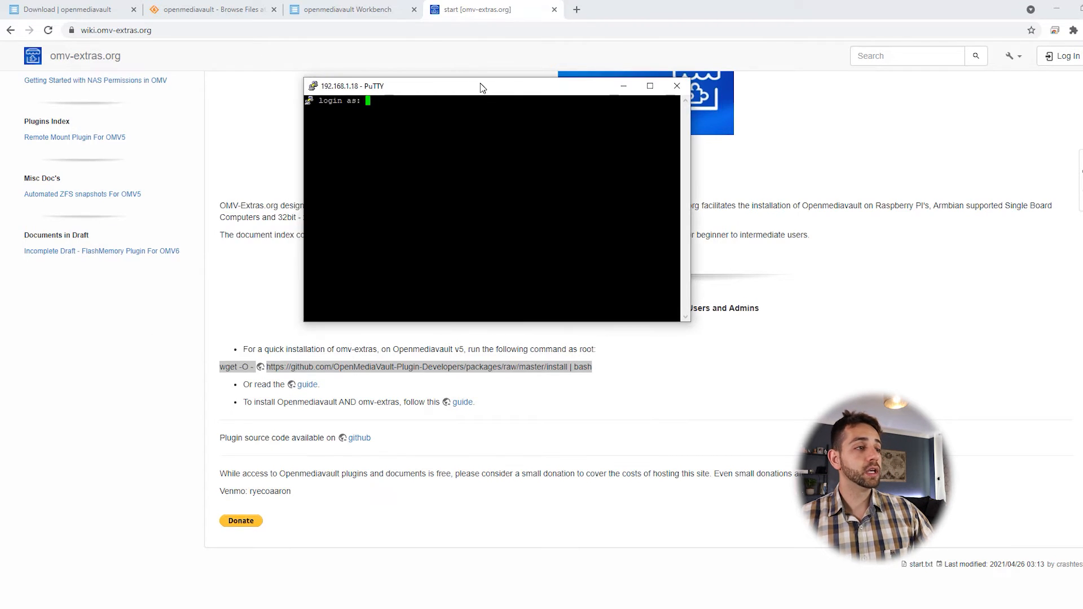
{"action": "double_click", "coordinate": [480, 83]}
{"action": "type", "text": "root"}
{"action": "key", "text": "Return"}
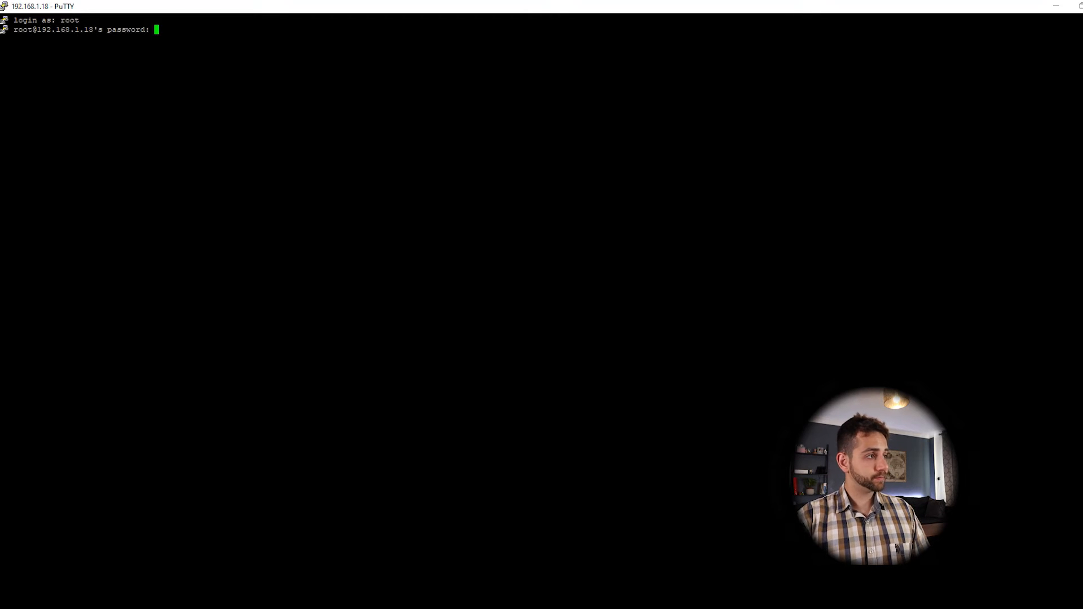
{"action": "key", "text": "Return"}
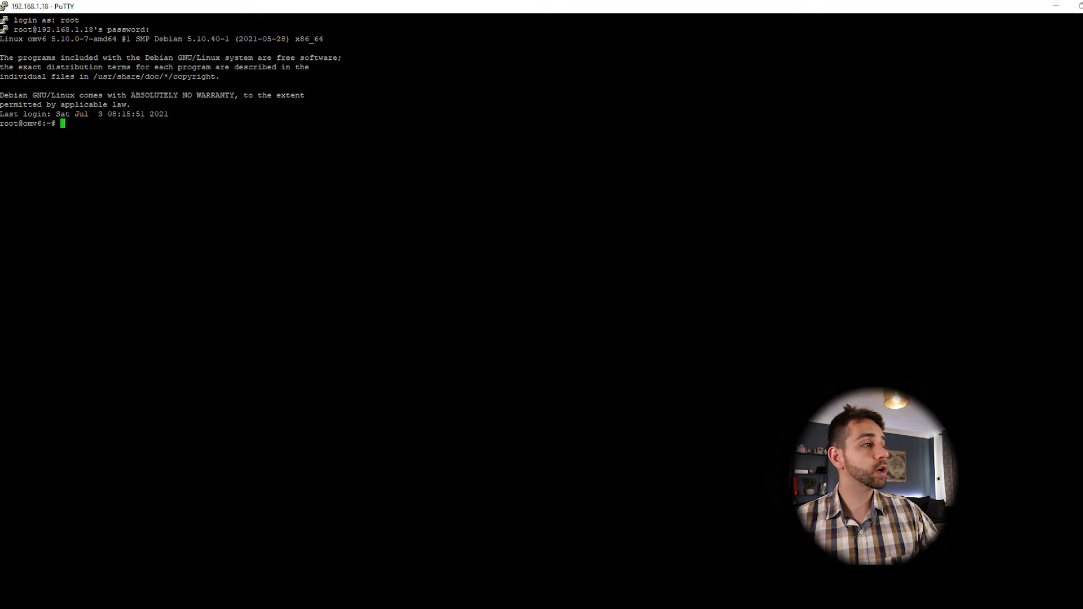
{"action": "type", "text": "wget -O - https://github.com/OpenMediaVault-Plugin-Developers/packages/raw/master/install | bash"}
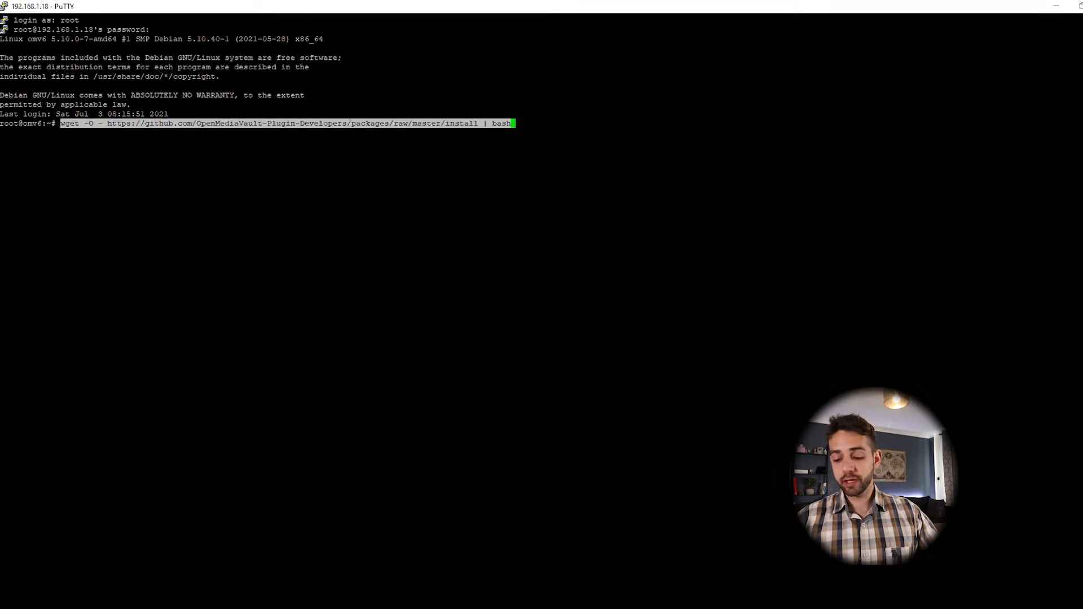
{"action": "key", "text": "Return"}
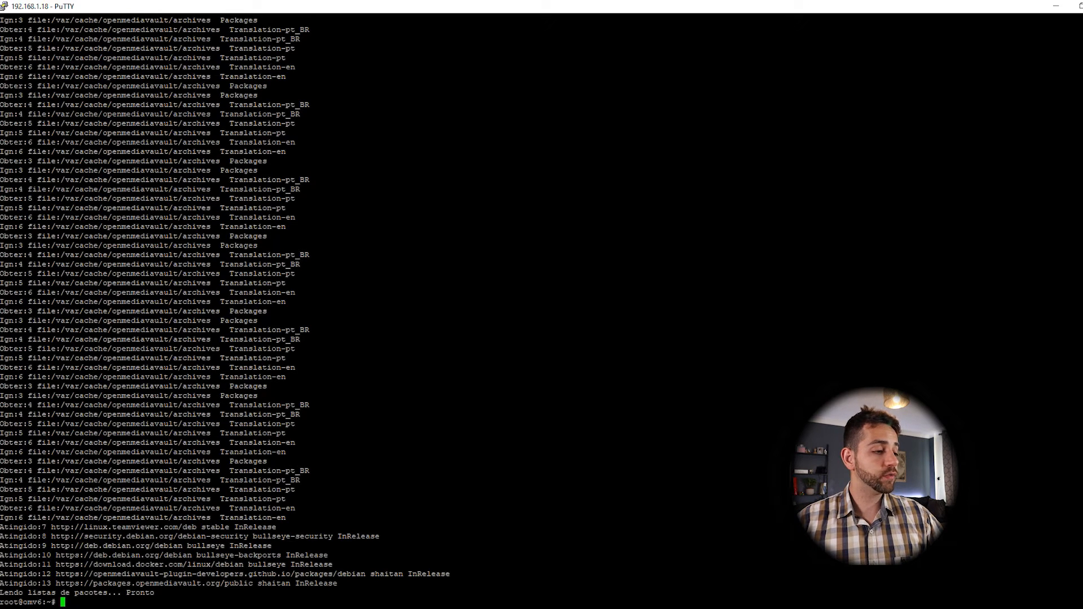
Step: Back in the openmediavault Workbench tab, reload the page and open System > omv-extras
{"action": "key", "text": "alt+Tab"}
{"action": "left_click", "coordinate": [347, 10]}
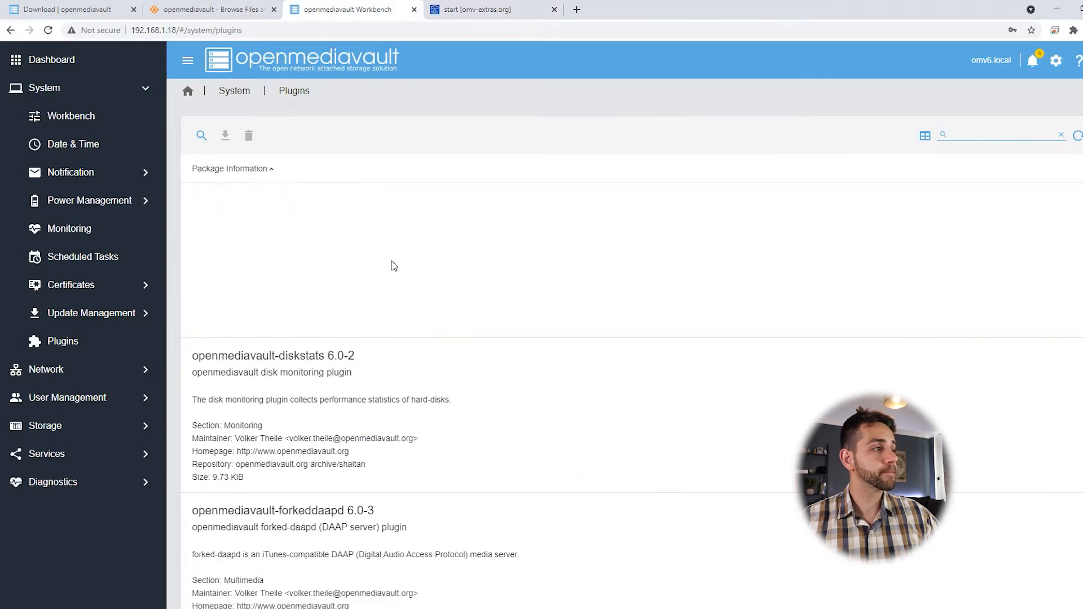
{"action": "left_click", "coordinate": [48, 30]}
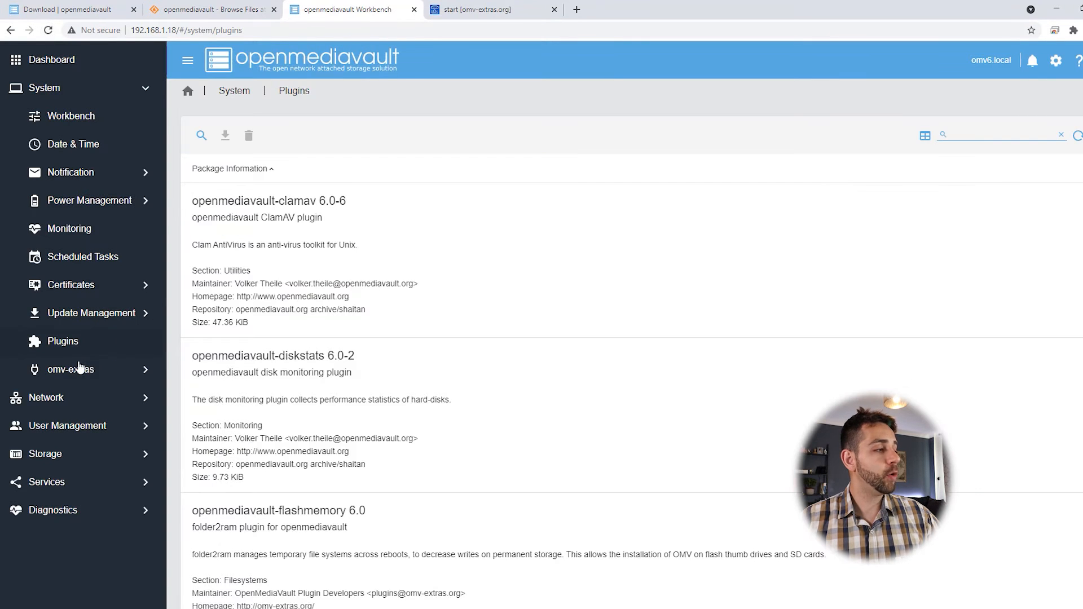
{"action": "left_click", "coordinate": [78, 369]}
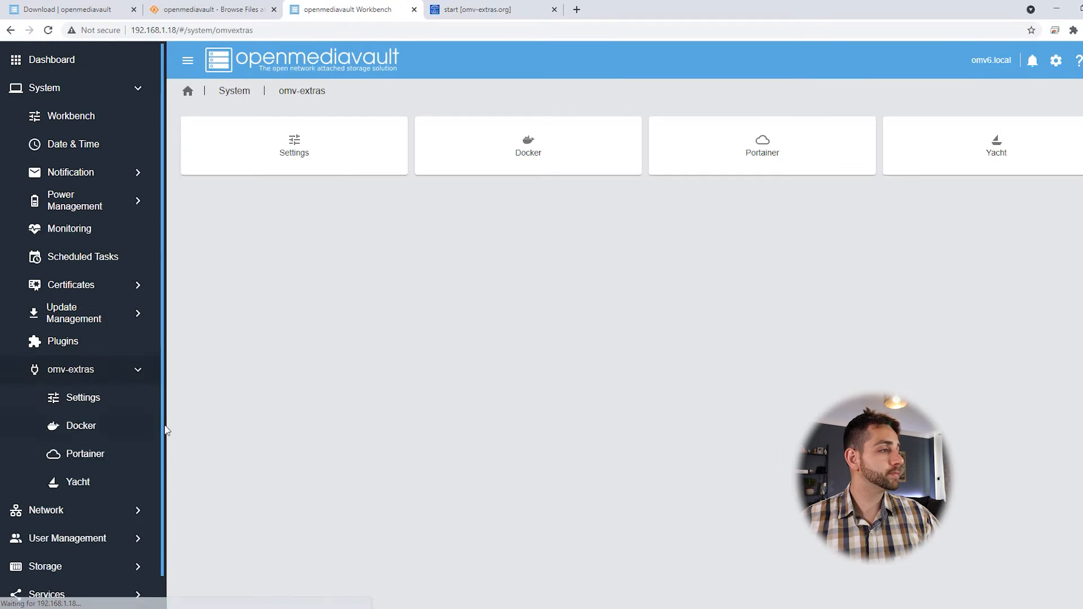
Step: Install Docker, then Portainer, from omv-extras and close the finished Portainer install log
{"action": "left_click", "coordinate": [555, 151]}
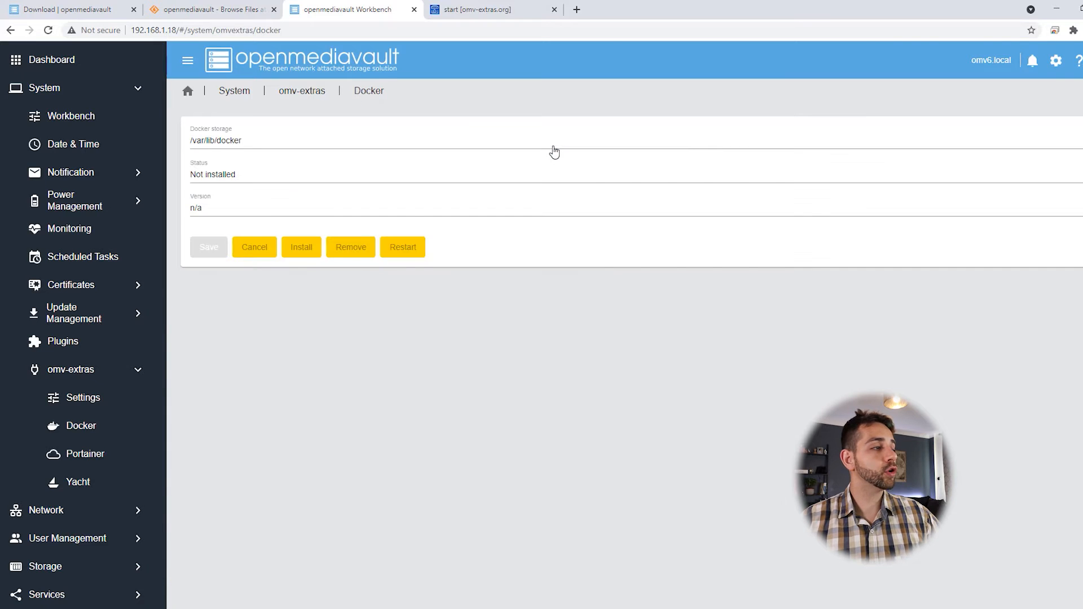
{"action": "left_click", "coordinate": [291, 252]}
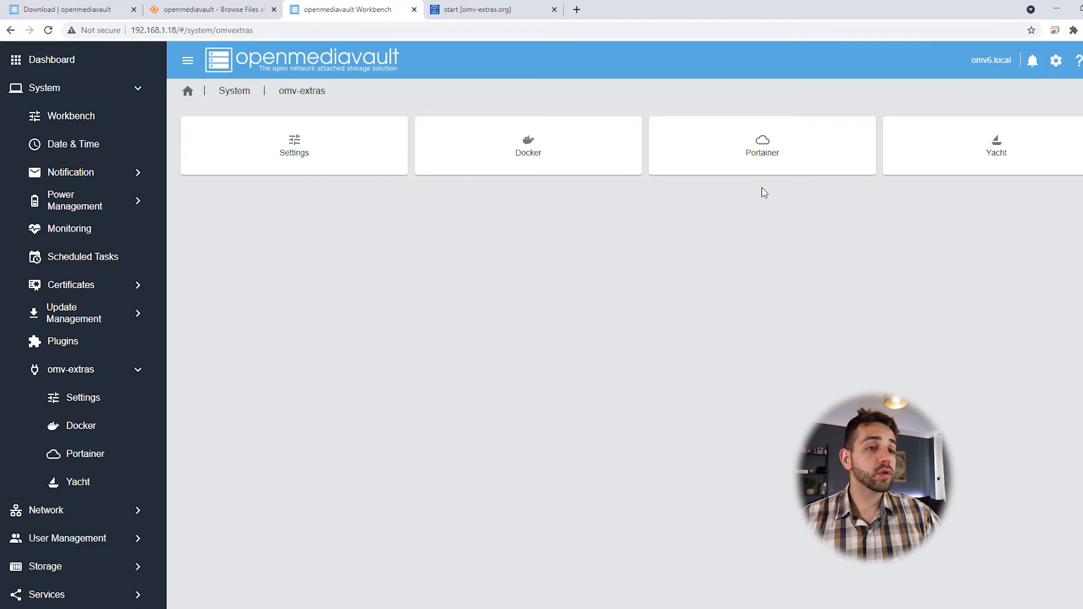
{"action": "left_click", "coordinate": [773, 163]}
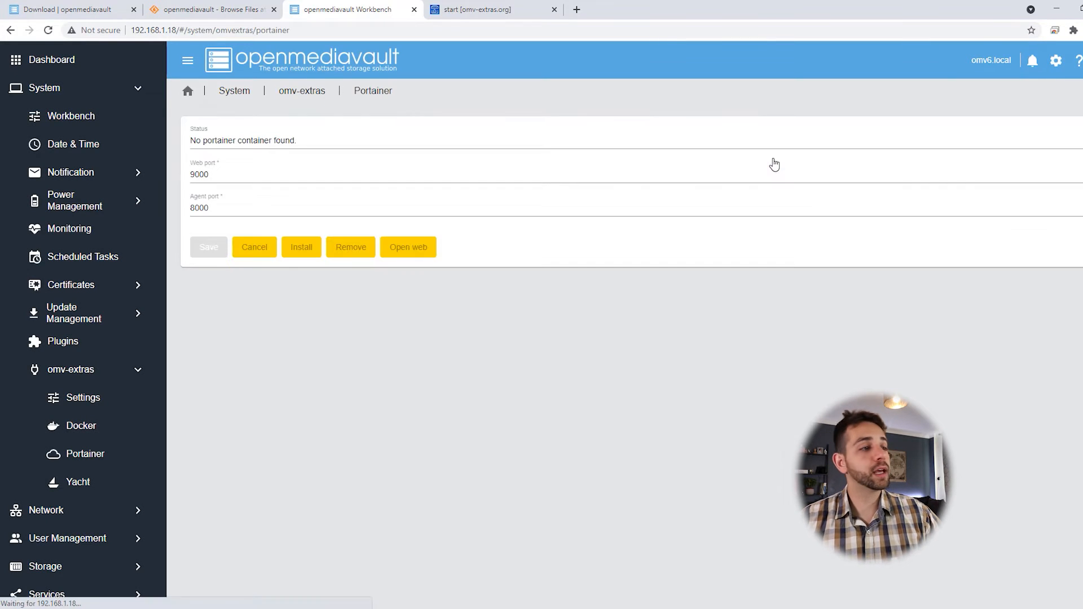
{"action": "left_click", "coordinate": [295, 250]}
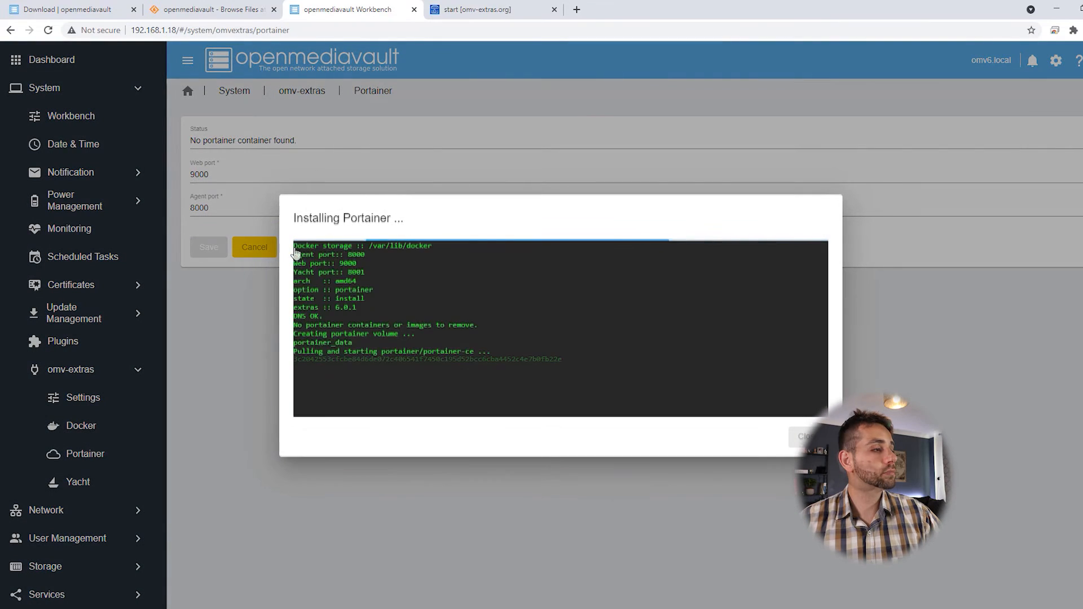
{"action": "left_click", "coordinate": [806, 436]}
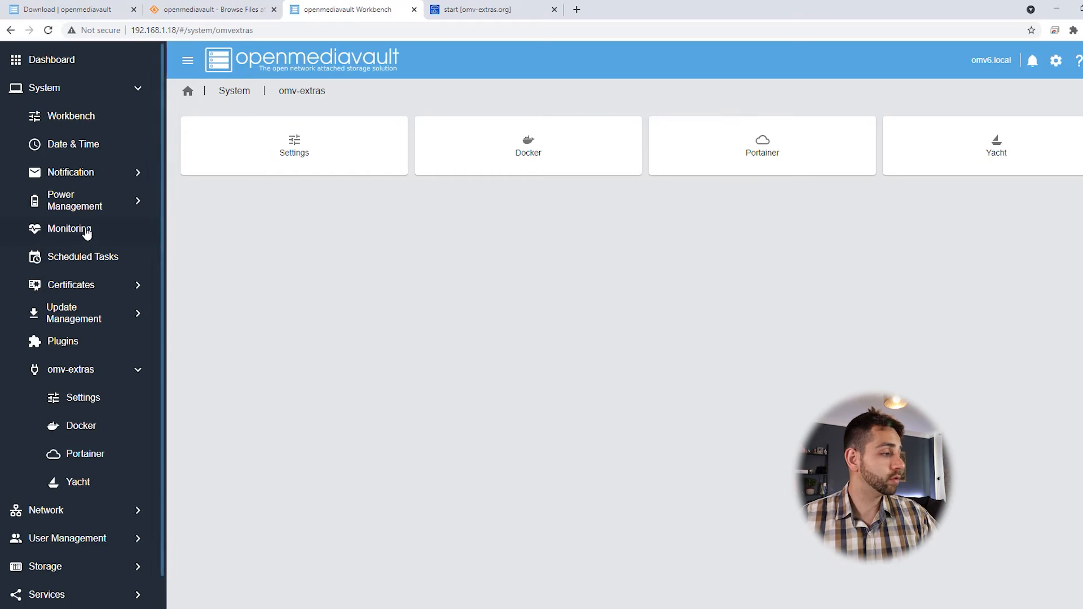
Step: Review the Network General hostname, Interfaces and Proxy settings
{"action": "left_click", "coordinate": [91, 513]}
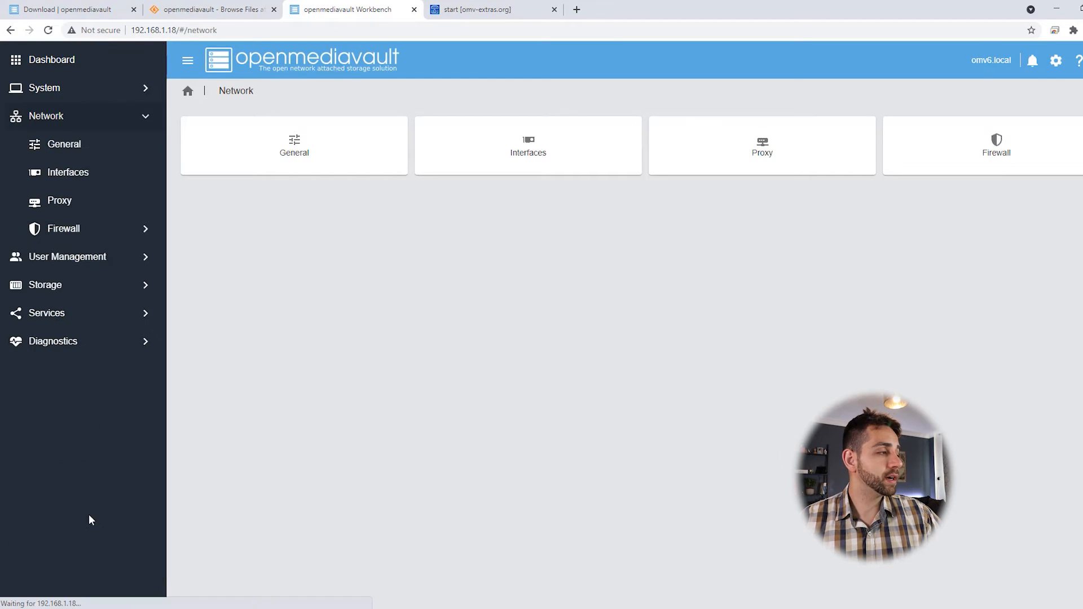
{"action": "left_click", "coordinate": [57, 145]}
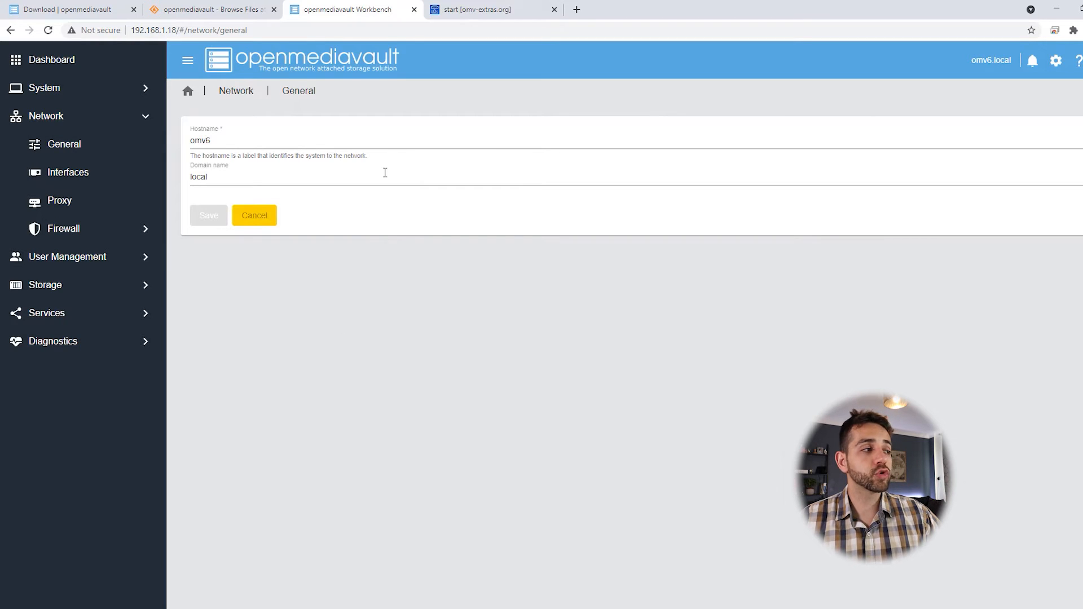
{"action": "left_click", "coordinate": [84, 181]}
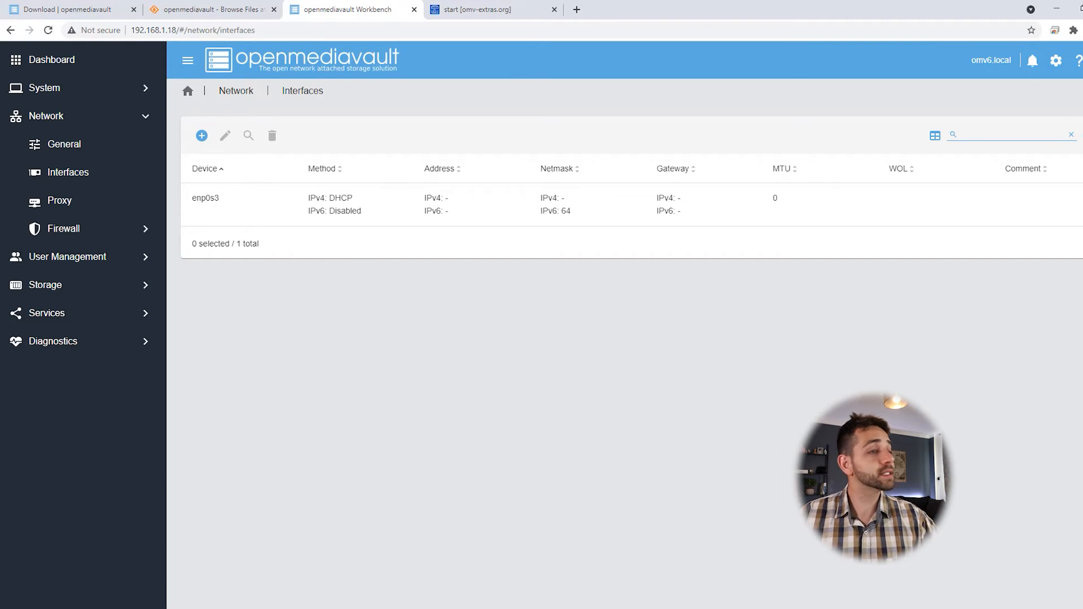
{"action": "left_click", "coordinate": [77, 201]}
{"action": "scroll", "coordinate": [305, 379], "scroll_direction": "down", "scroll_amount": 2}
{"action": "scroll", "coordinate": [304, 387], "scroll_direction": "up", "scroll_amount": 2}
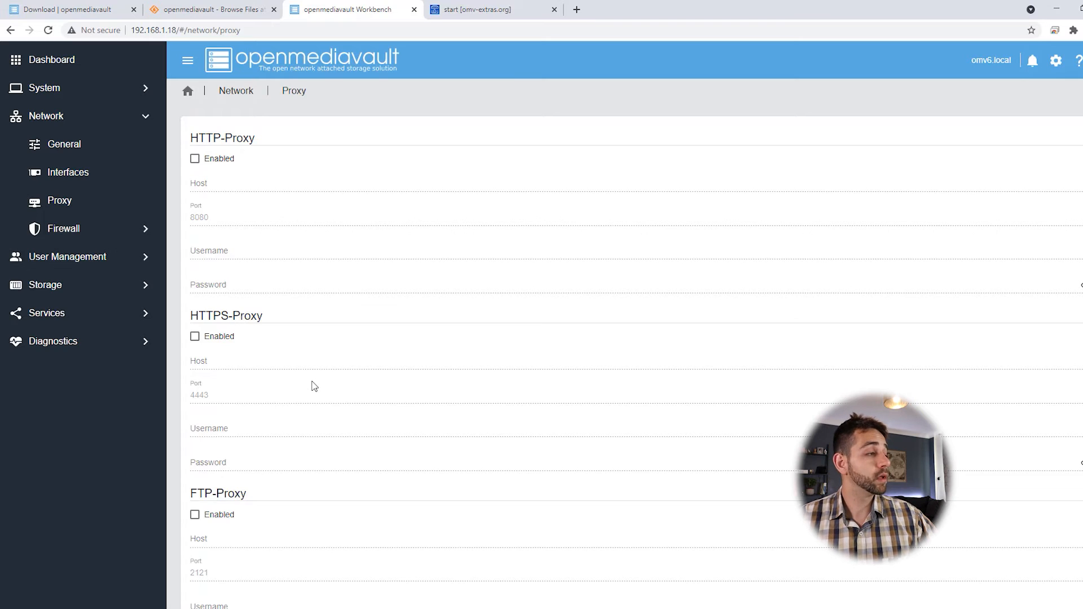
Step: Open the Firewall Rules table and start adding a new rule
{"action": "left_click", "coordinate": [94, 231]}
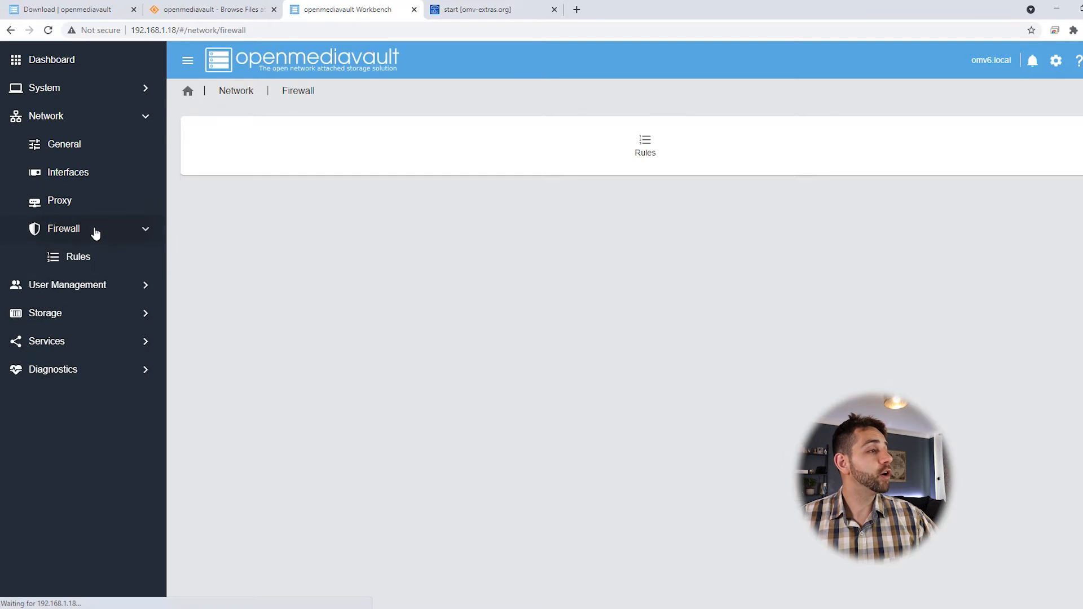
{"action": "left_click", "coordinate": [647, 152]}
{"action": "left_click", "coordinate": [235, 167]}
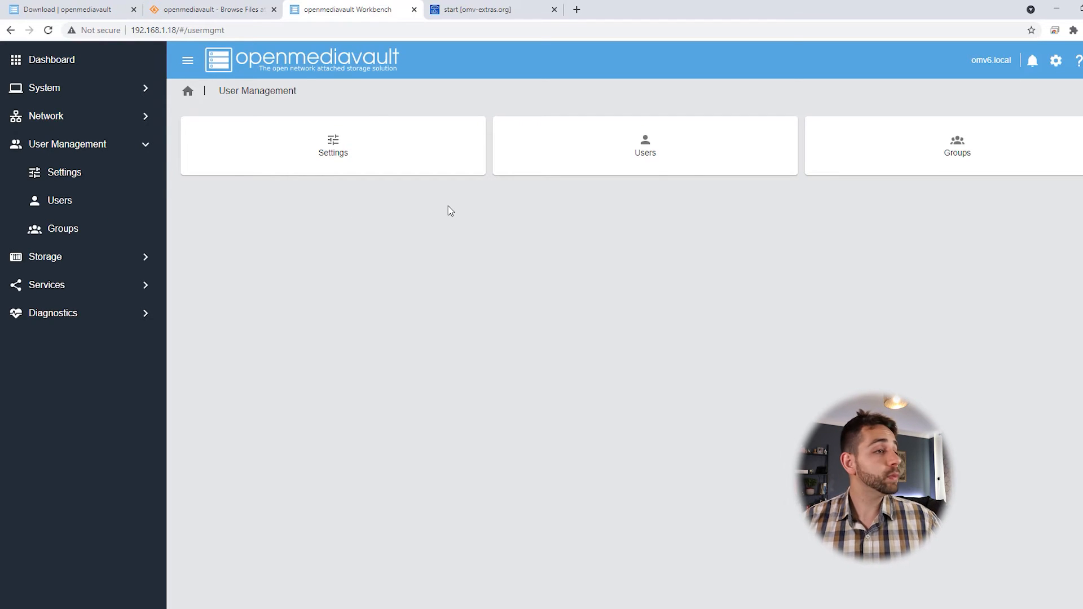
Step: Create a user with name, e-mail and password, save it, and open its Shared folder privileges
{"action": "left_click", "coordinate": [660, 169]}
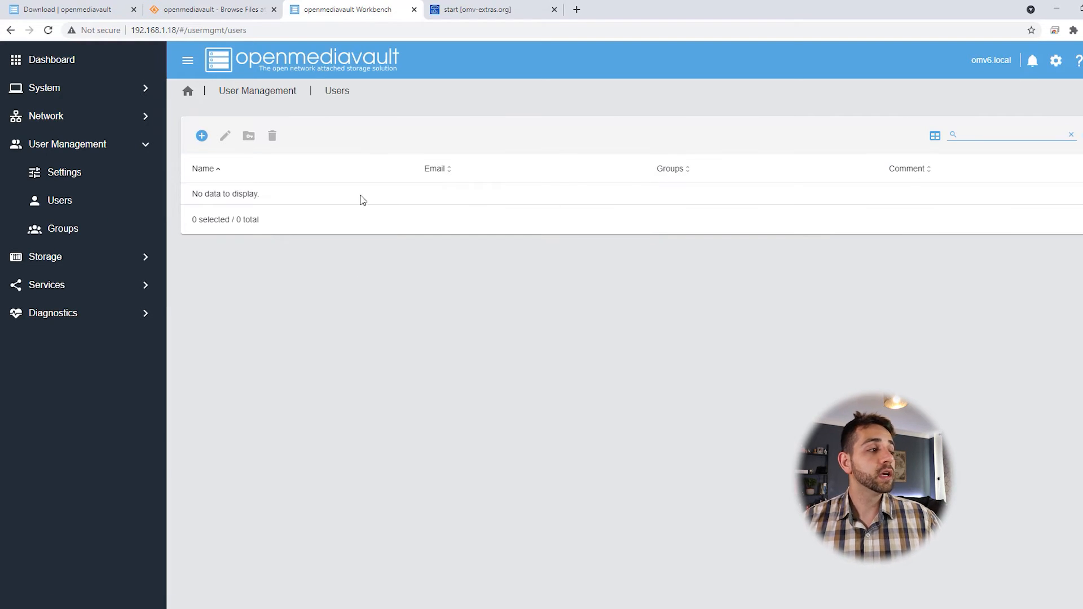
{"action": "left_click", "coordinate": [202, 135]}
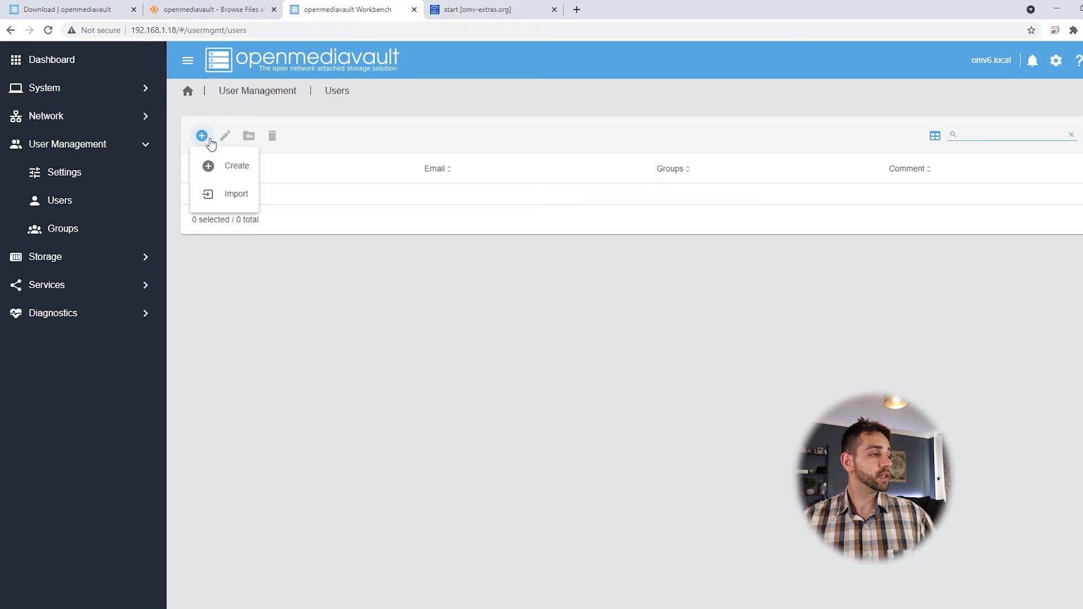
{"action": "left_click", "coordinate": [230, 164]}
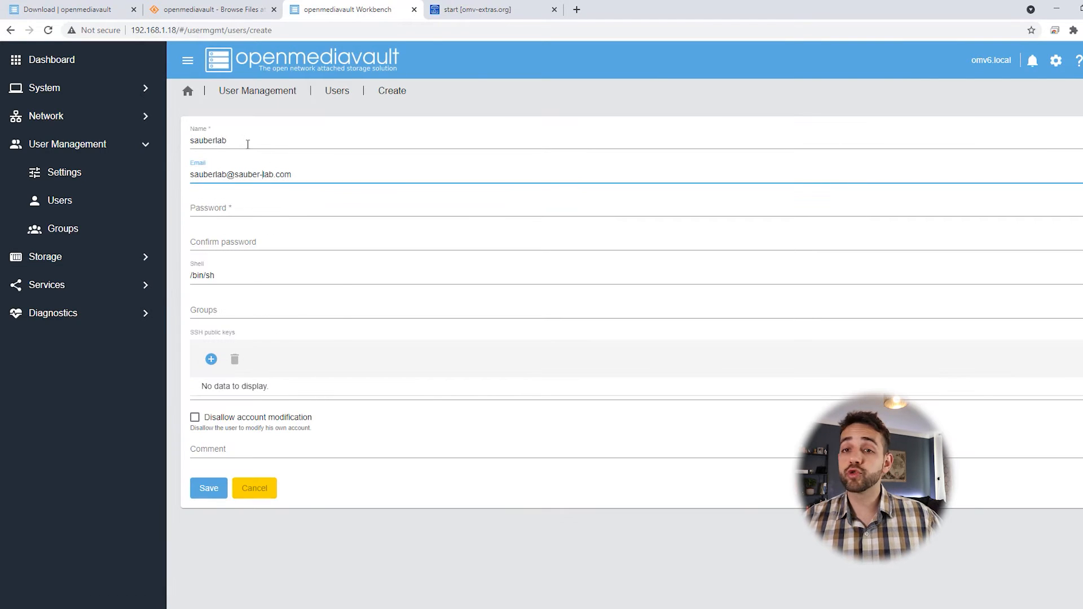
{"action": "left_click", "coordinate": [259, 215]}
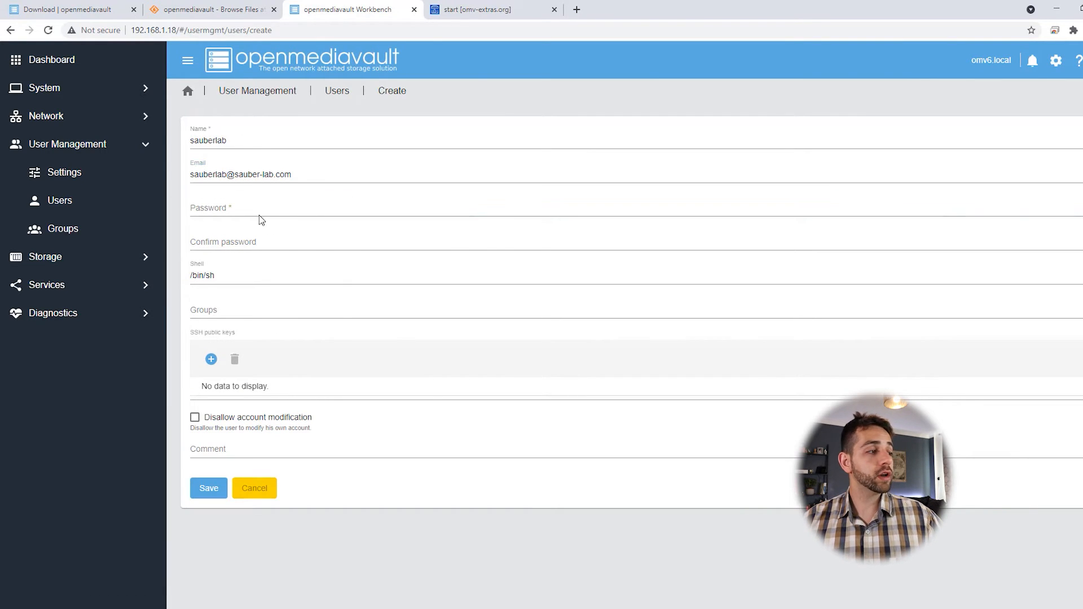
{"action": "type", "text": "••••••••"}
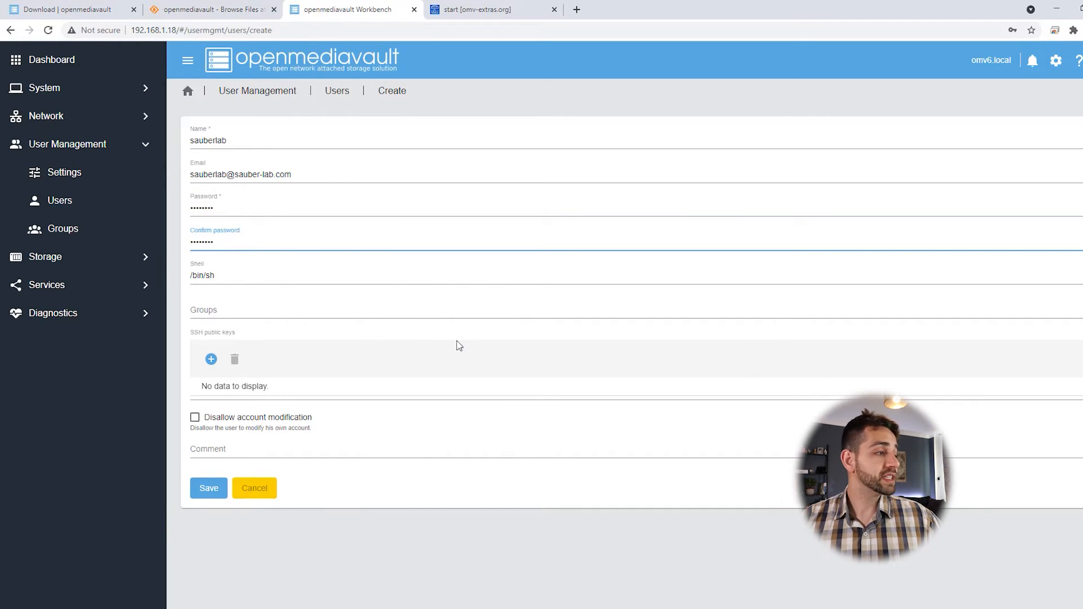
{"action": "left_click", "coordinate": [234, 426]}
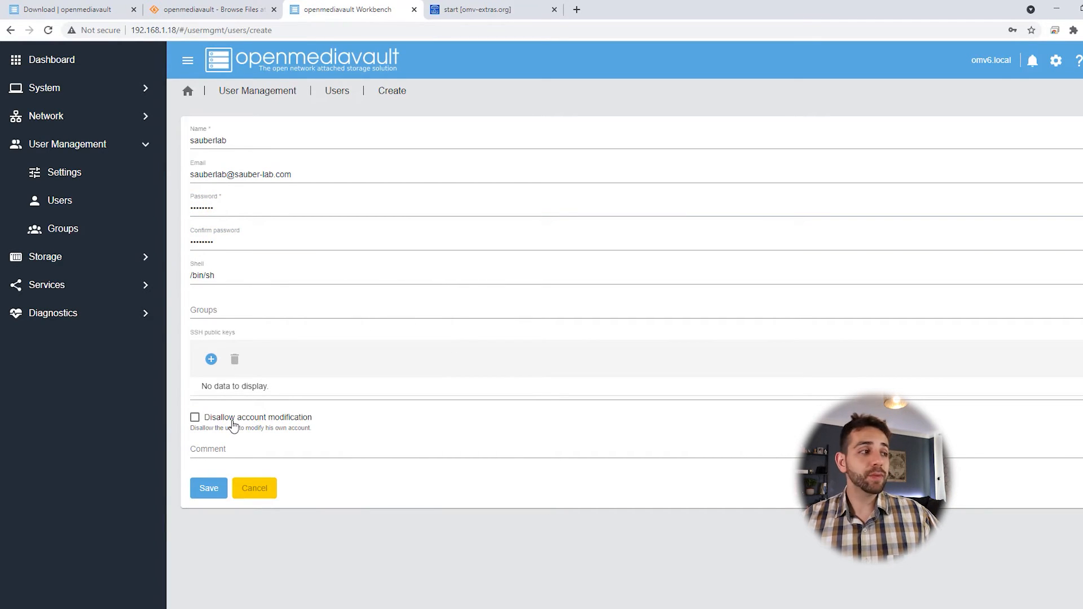
{"action": "left_click", "coordinate": [206, 489]}
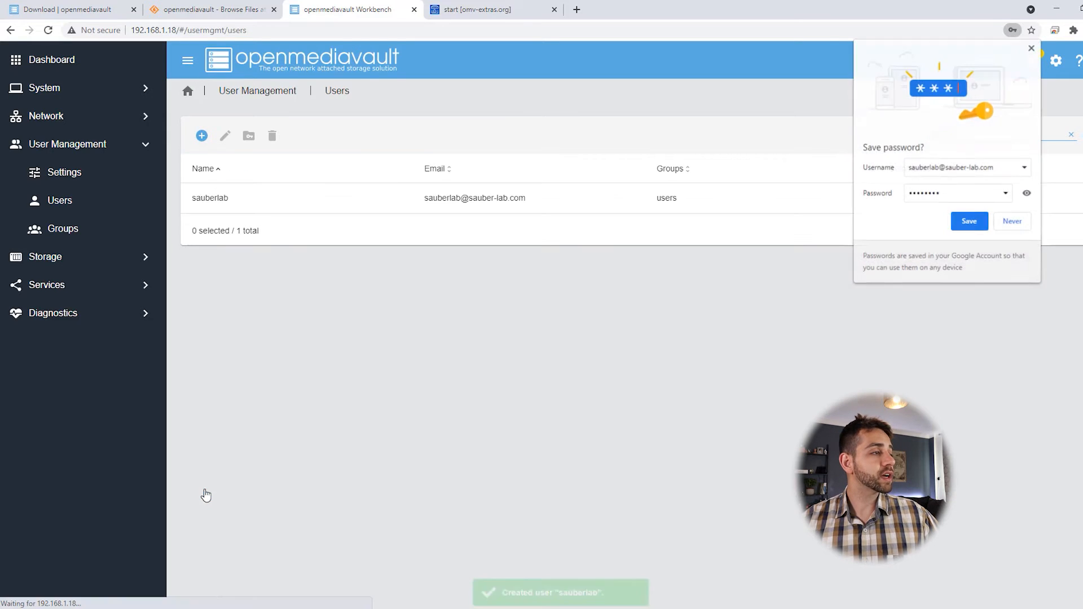
{"action": "left_click", "coordinate": [299, 198]}
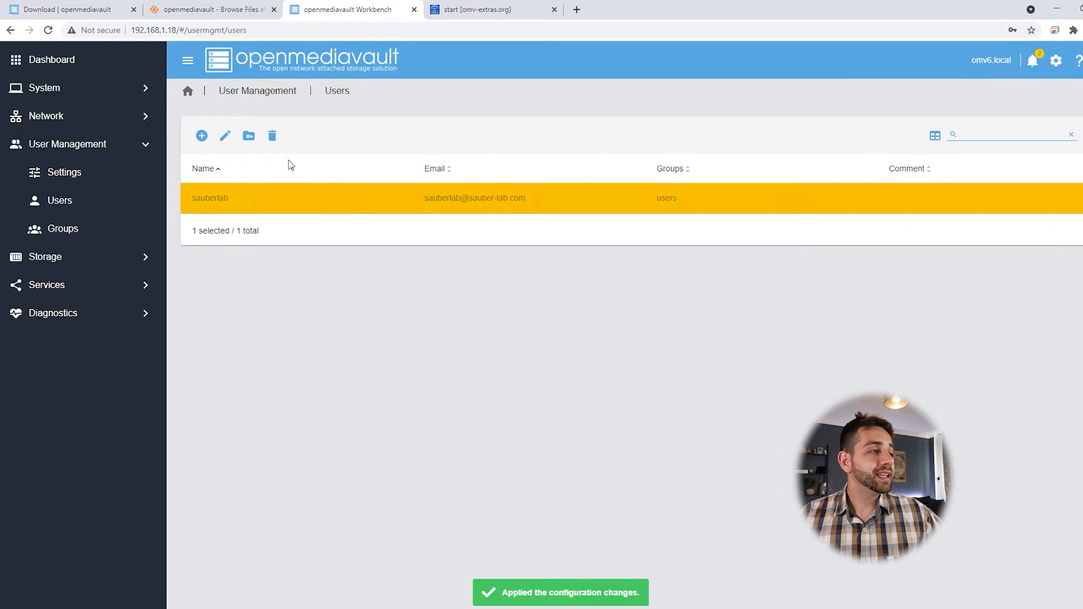
{"action": "left_click", "coordinate": [247, 136]}
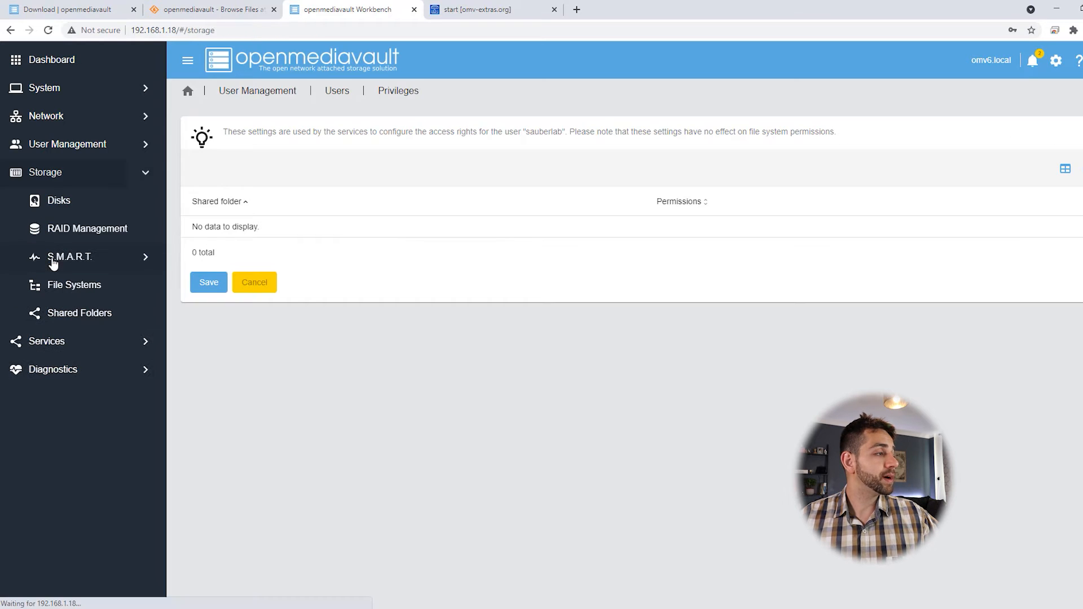
Step: In Storage > RAID Management, start a new array named data with level RAID 5
{"action": "left_click", "coordinate": [50, 259]}
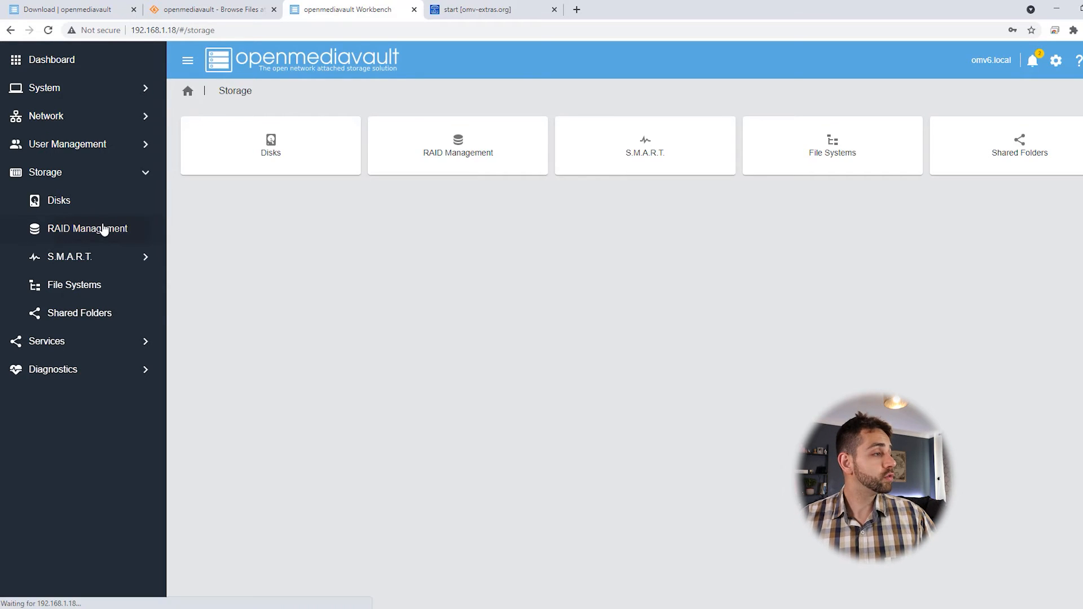
{"action": "left_click", "coordinate": [104, 229]}
{"action": "left_click", "coordinate": [203, 136]}
{"action": "left_click", "coordinate": [243, 140]}
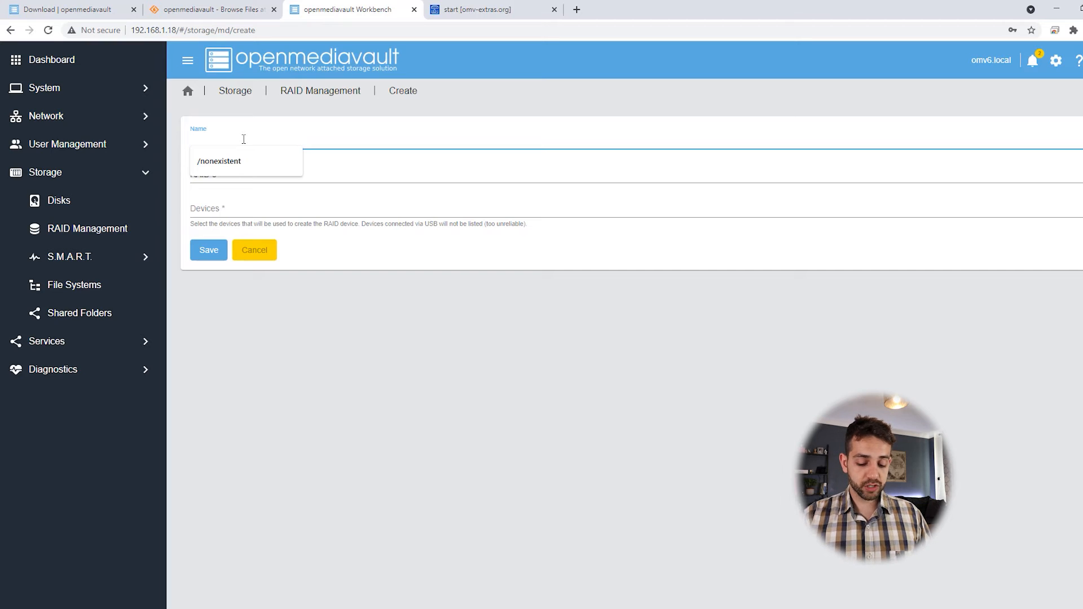
{"action": "type", "text": "/data"}
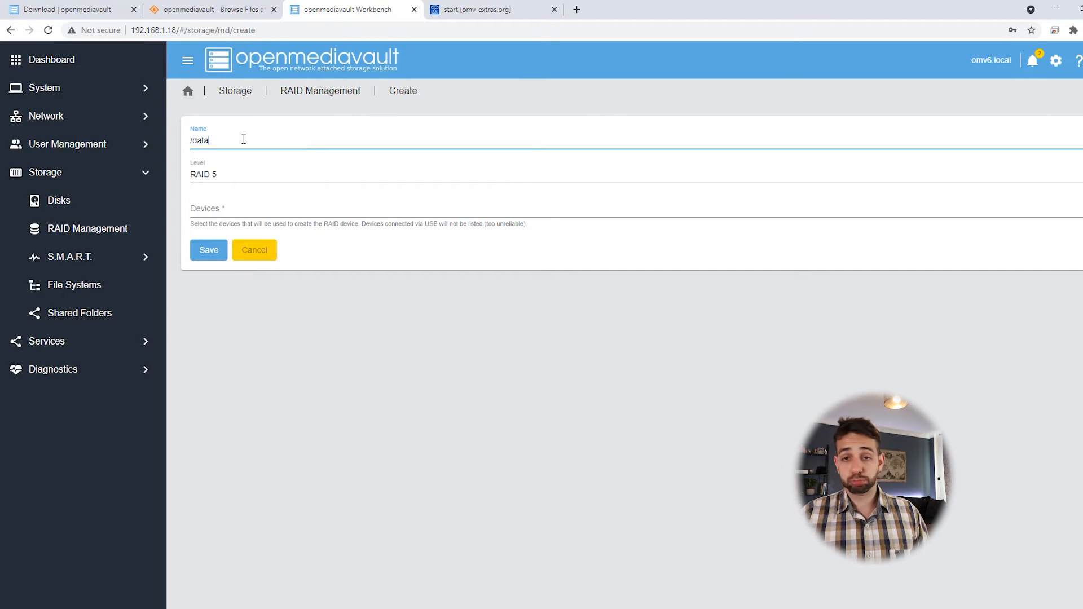
{"action": "left_click", "coordinate": [215, 174]}
{"action": "left_click", "coordinate": [237, 179]}
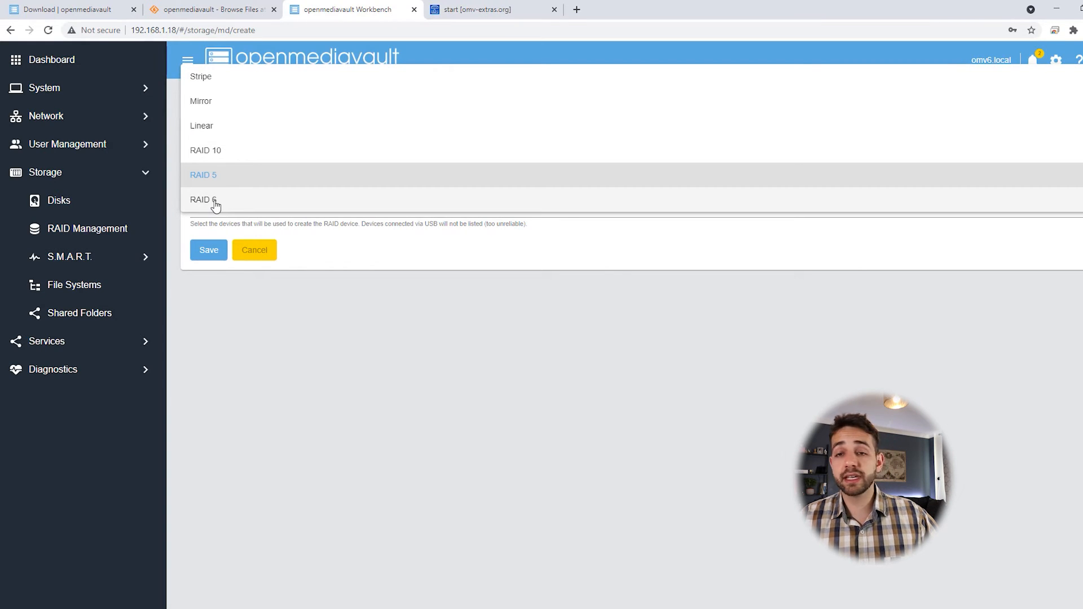
{"action": "left_click", "coordinate": [234, 180]}
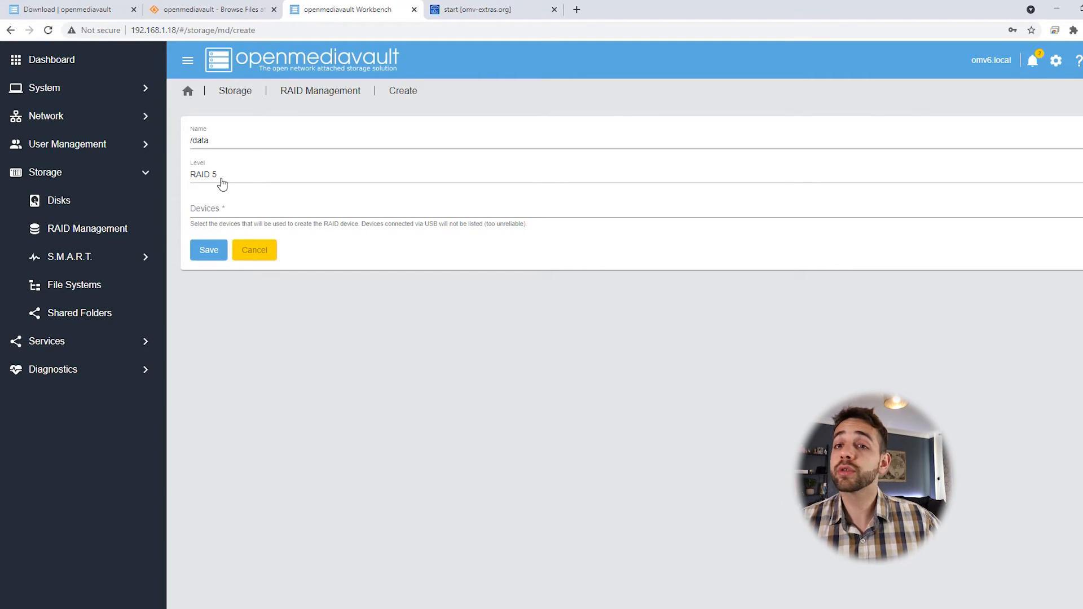
Step: Add disks sdb, sdc, sdd and sde to the array and save it
{"action": "left_click", "coordinate": [225, 218]}
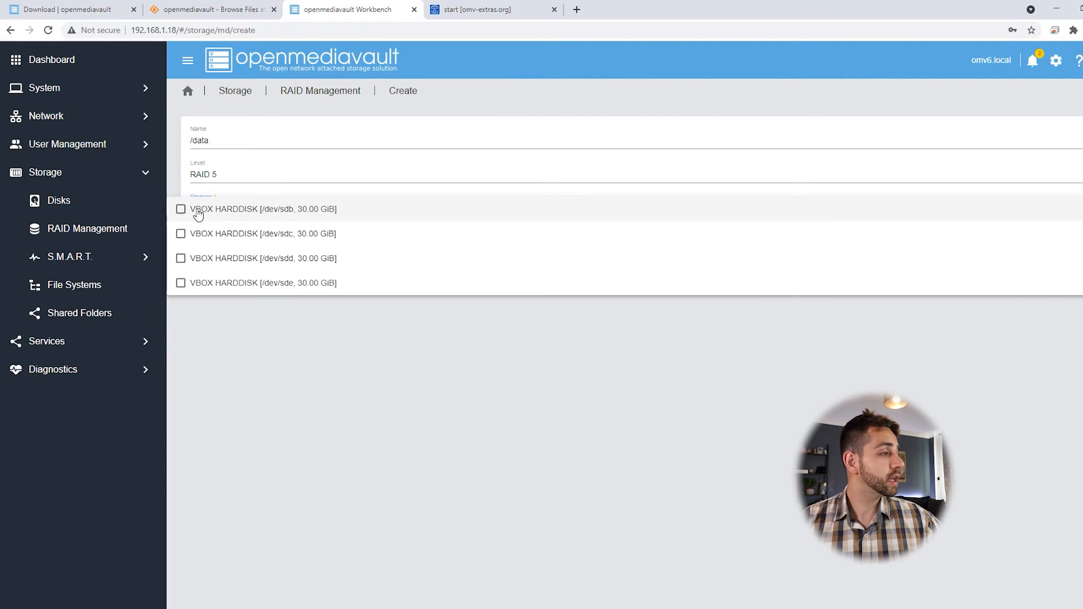
{"action": "left_click", "coordinate": [180, 209]}
{"action": "left_click", "coordinate": [181, 234]}
{"action": "left_click", "coordinate": [181, 259]}
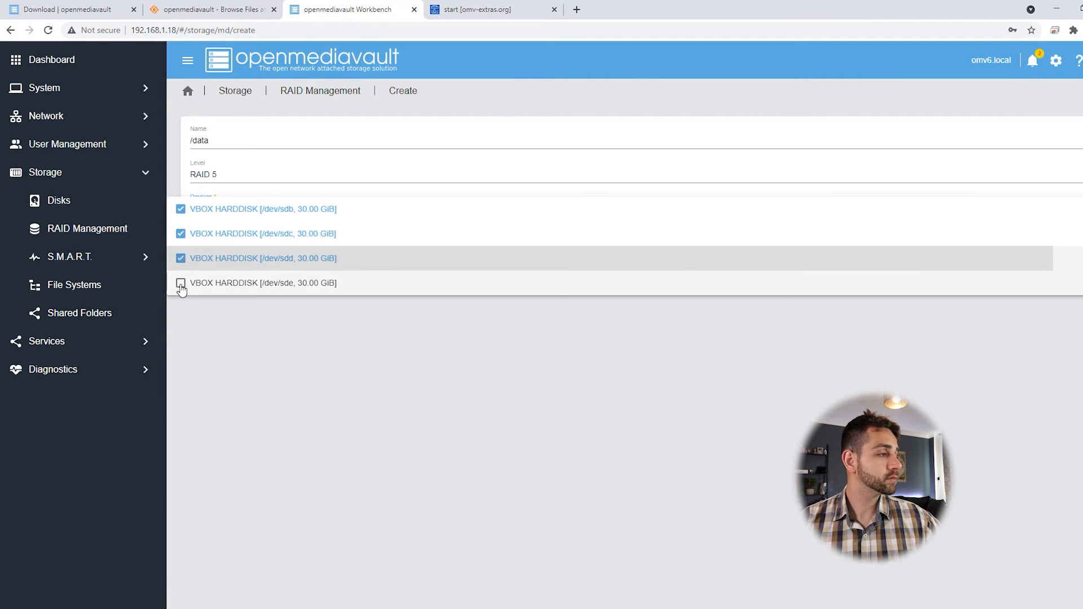
{"action": "left_click", "coordinate": [180, 283]}
{"action": "left_click", "coordinate": [265, 394]}
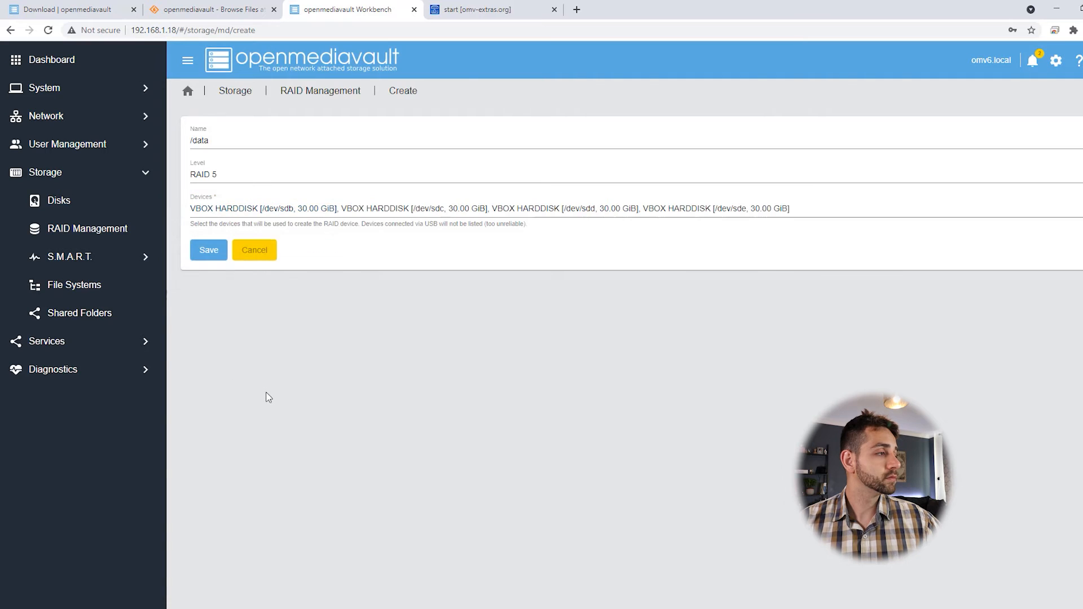
{"action": "left_click", "coordinate": [210, 252]}
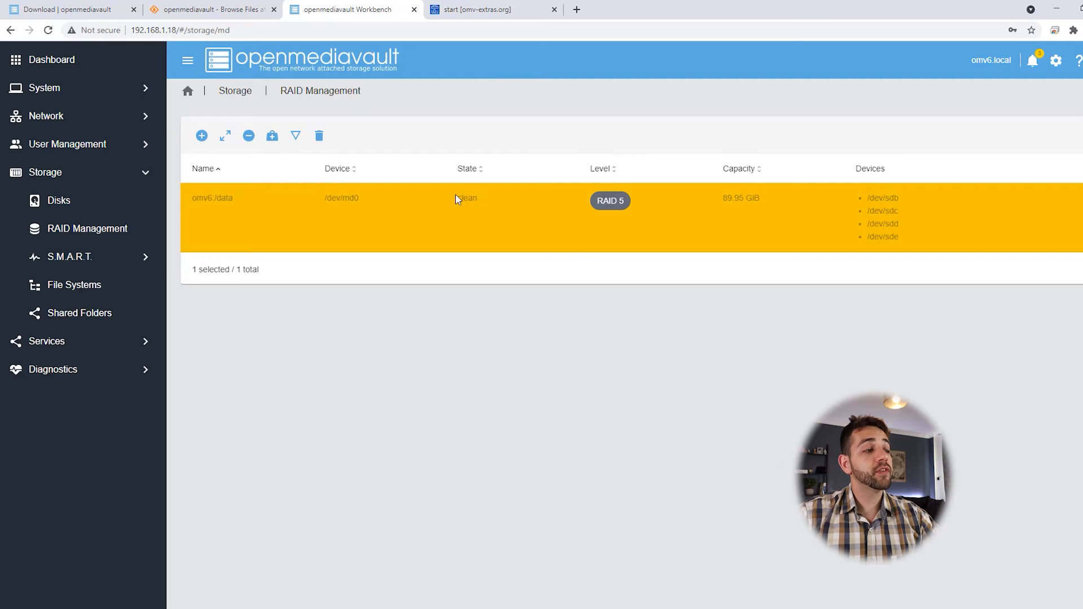
Step: Confirm the RAID array state reads clean, then go to Storage > File Systems
{"action": "left_click_drag", "start_coordinate": [456, 195], "coordinate": [489, 199]}
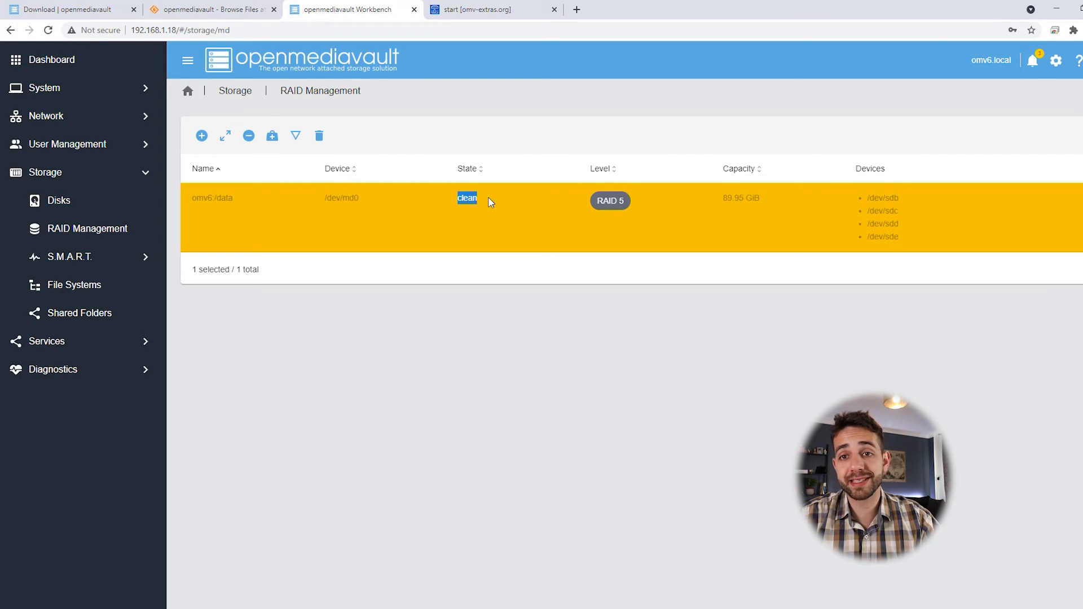
{"action": "left_click", "coordinate": [59, 286]}
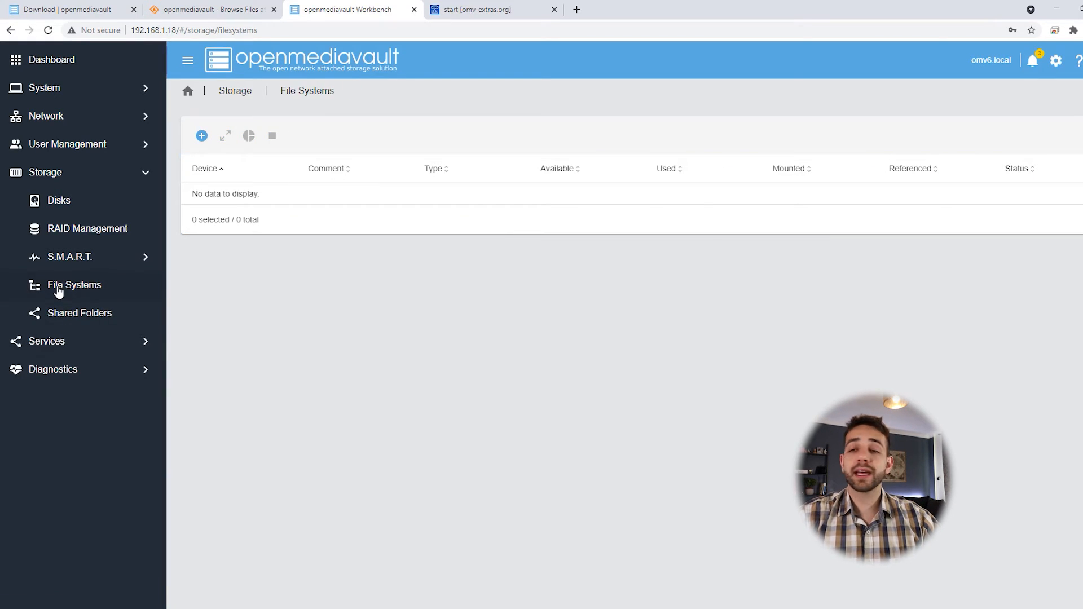
Step: Create a BTRFS file system on the Software RAID device /dev/md0
{"action": "left_click", "coordinate": [202, 136]}
{"action": "left_click", "coordinate": [229, 171]}
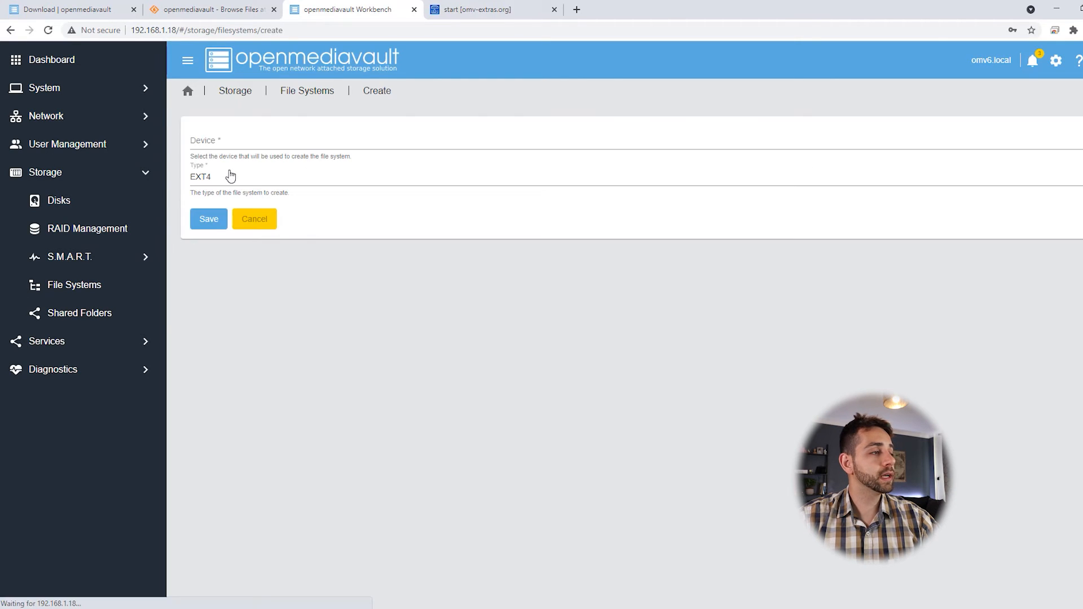
{"action": "left_click", "coordinate": [268, 140]}
{"action": "left_click", "coordinate": [266, 150]}
{"action": "left_click", "coordinate": [282, 179]}
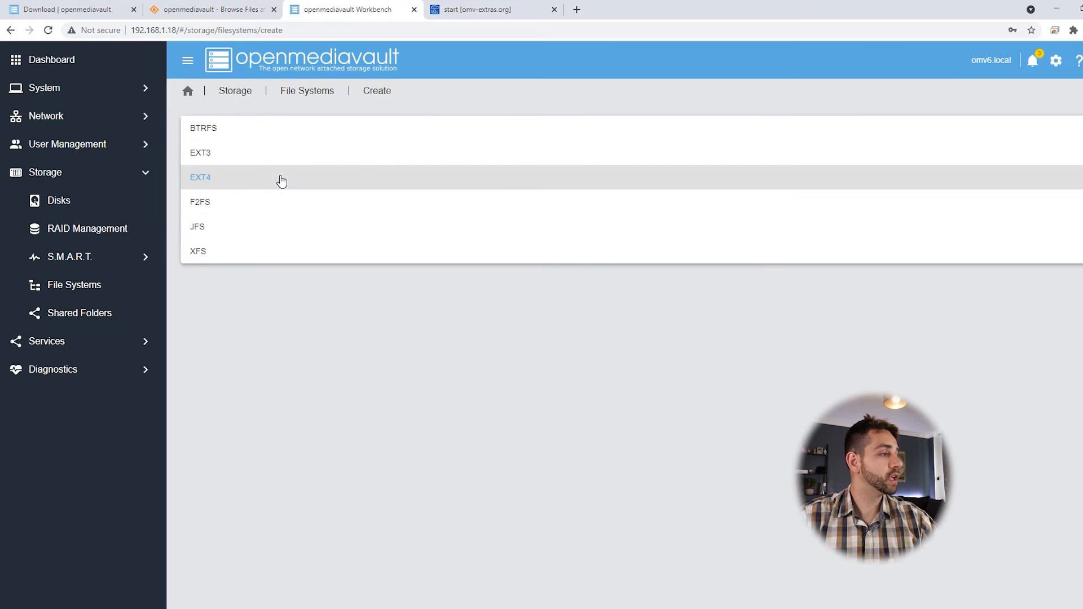
{"action": "left_click", "coordinate": [262, 129]}
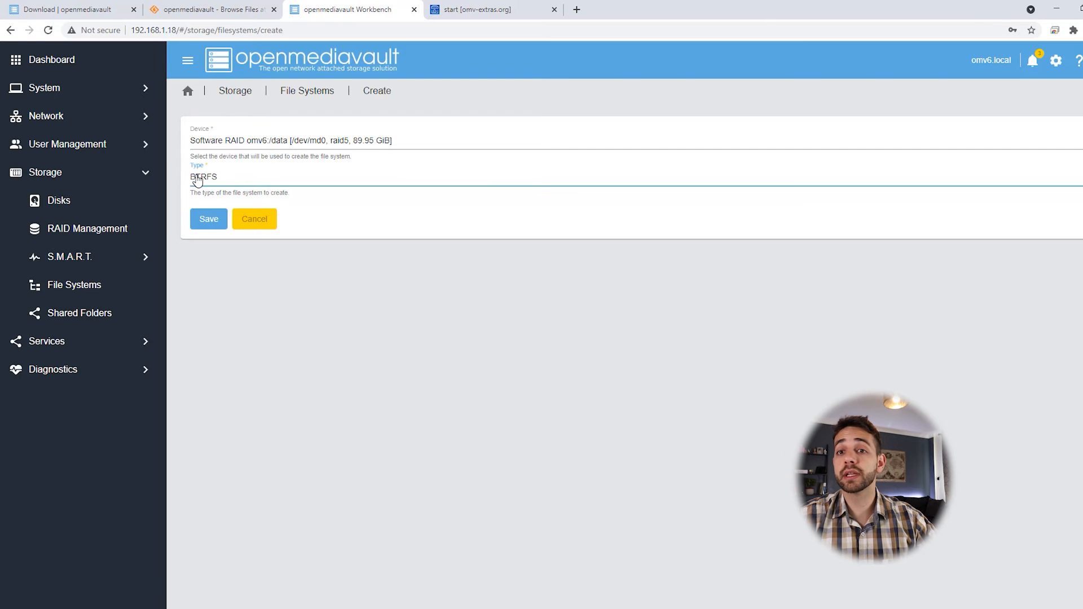
{"action": "left_click", "coordinate": [206, 220]}
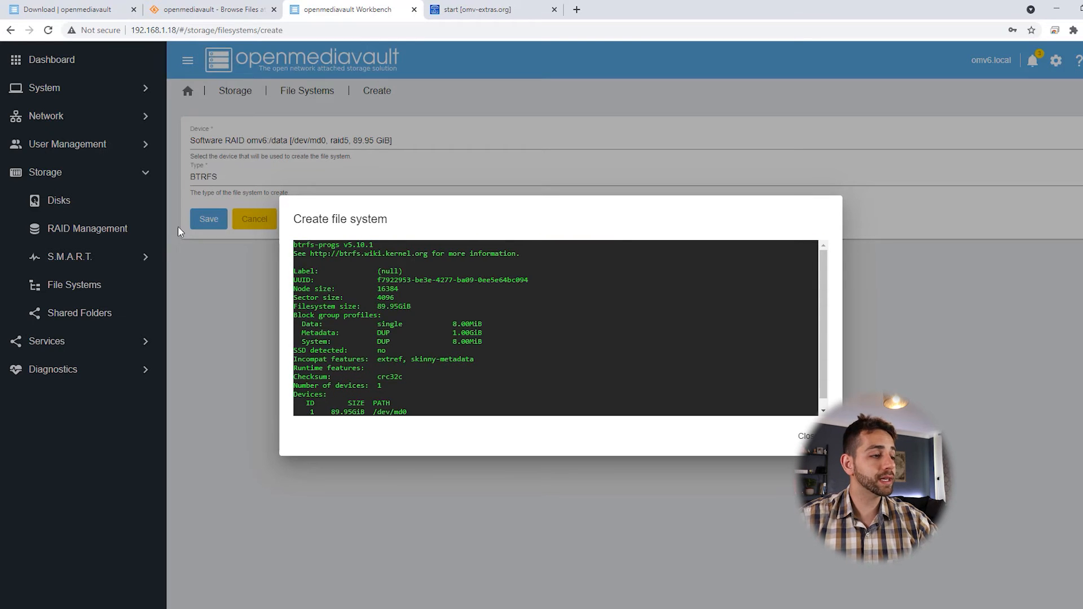
{"action": "left_click", "coordinate": [806, 436]}
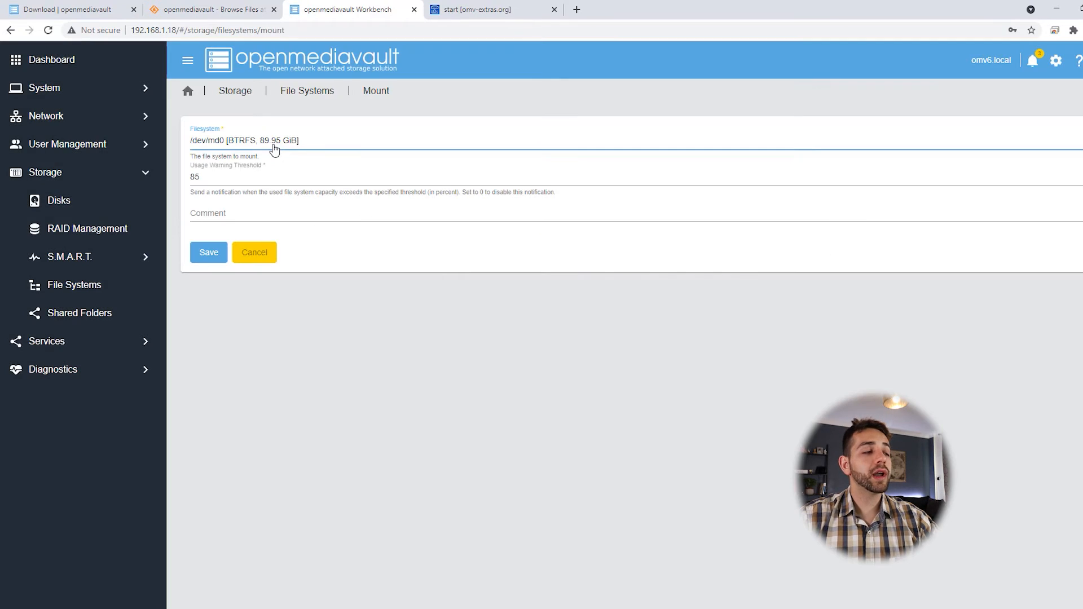
Step: Mount the new BTRFS file system with the usage warning threshold left at 85
{"action": "double_click", "coordinate": [232, 176]}
{"action": "left_click", "coordinate": [511, 450]}
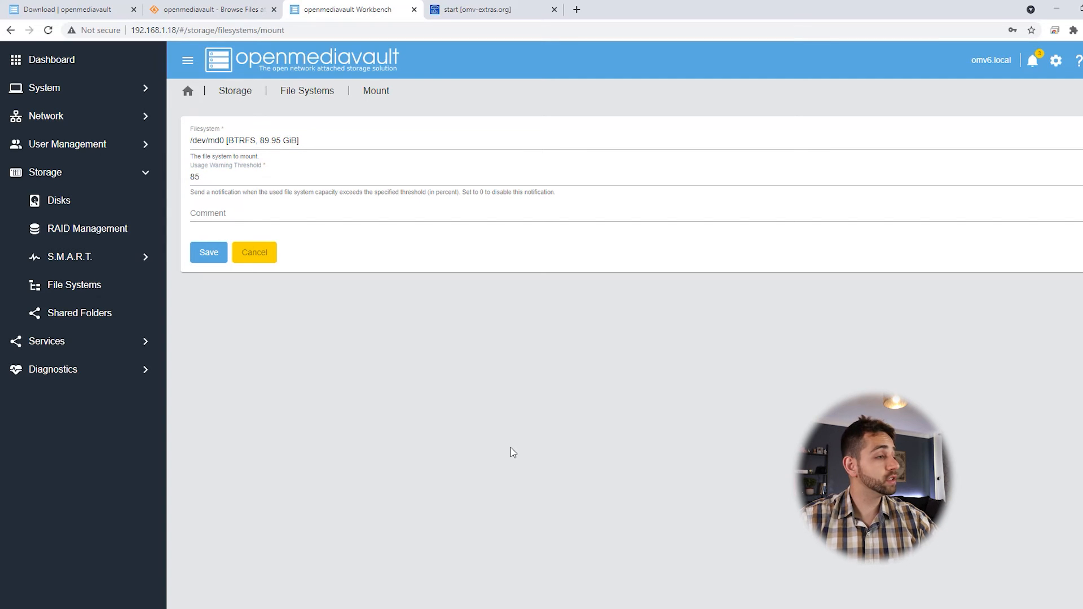
{"action": "left_click", "coordinate": [216, 255]}
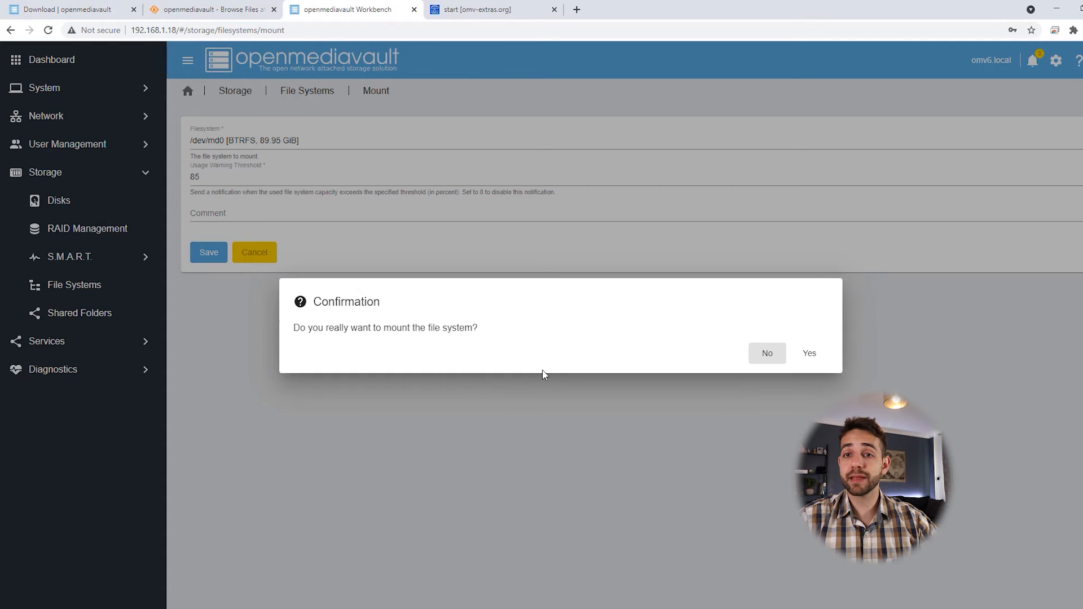
{"action": "left_click", "coordinate": [821, 354]}
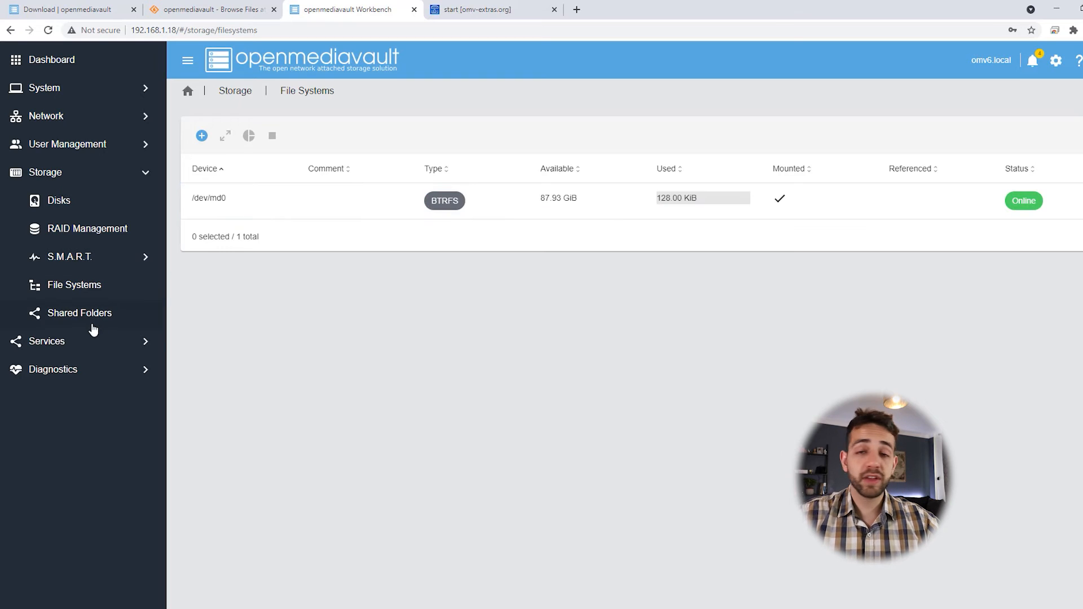
Step: Create a shared folder named 'dockerapp' on /dev/md0
{"action": "left_click", "coordinate": [41, 316]}
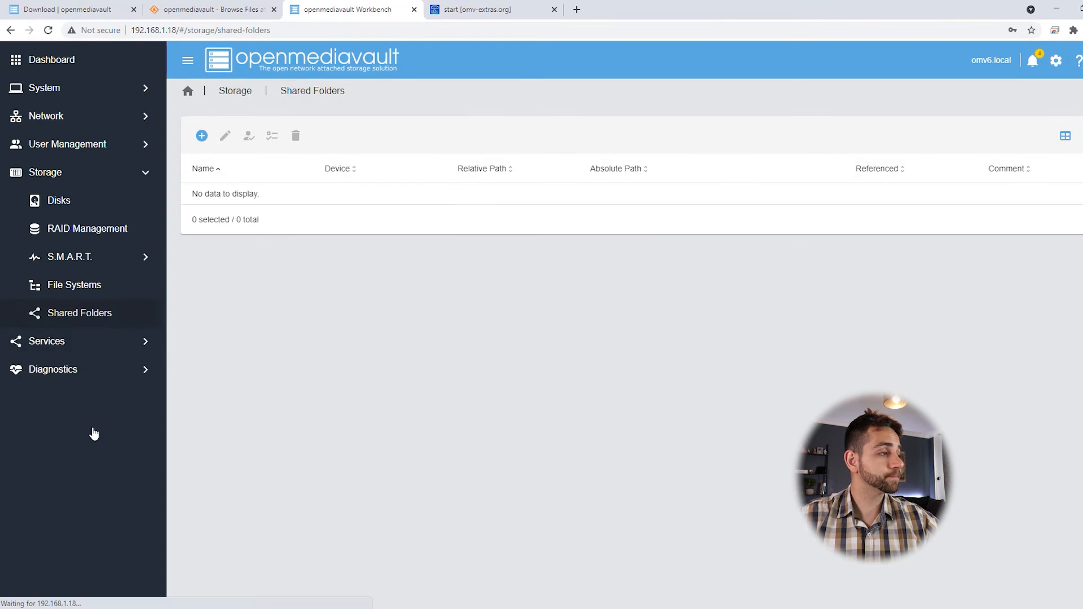
{"action": "left_click", "coordinate": [202, 136]}
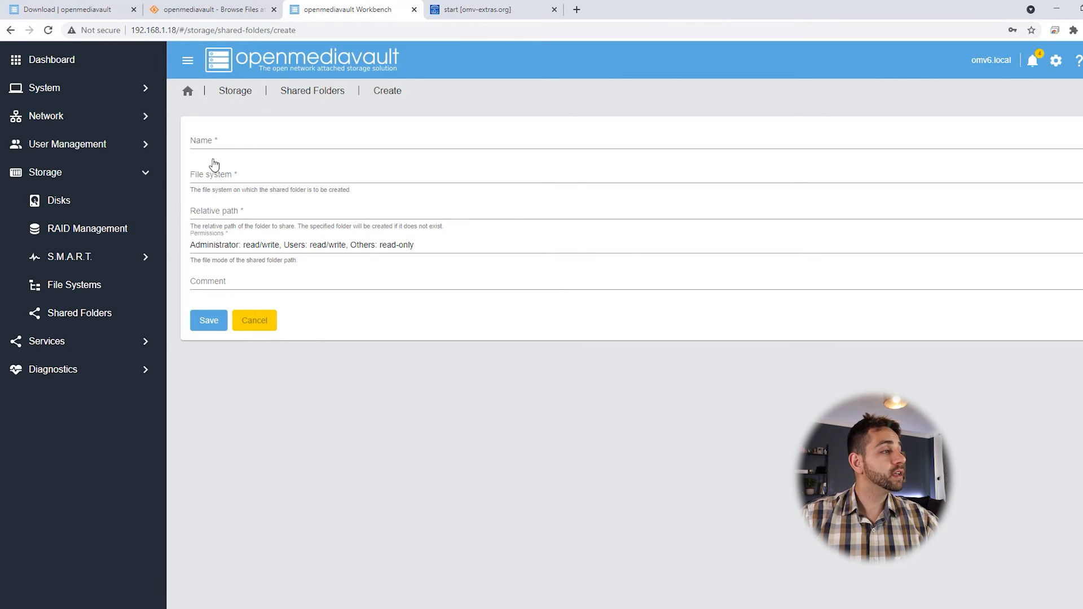
{"action": "left_click", "coordinate": [228, 141]}
{"action": "type", "text": "do"}
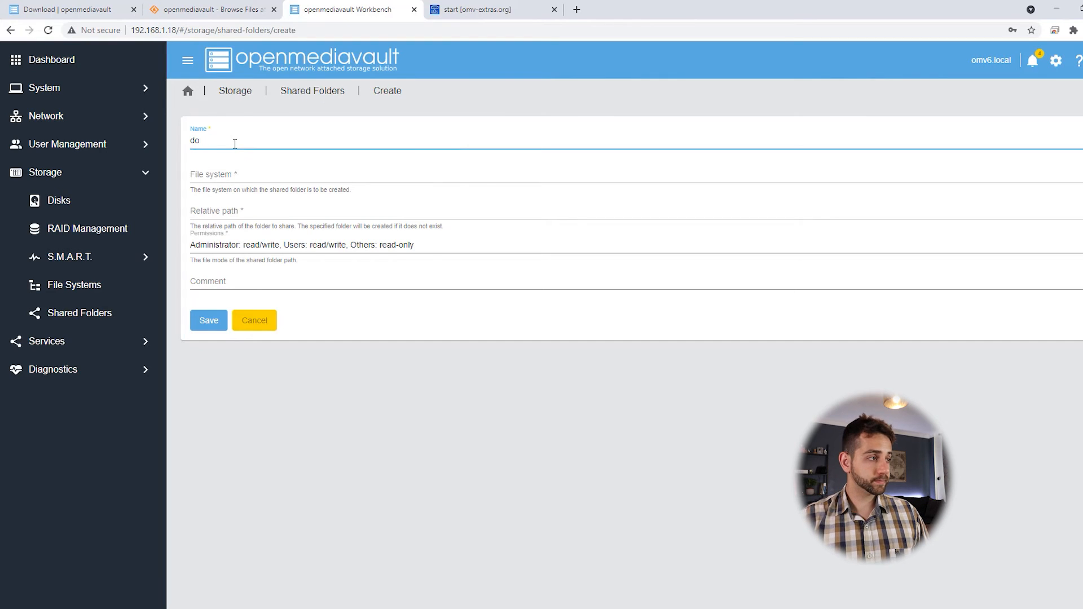
{"action": "type", "text": "ckerapp"}
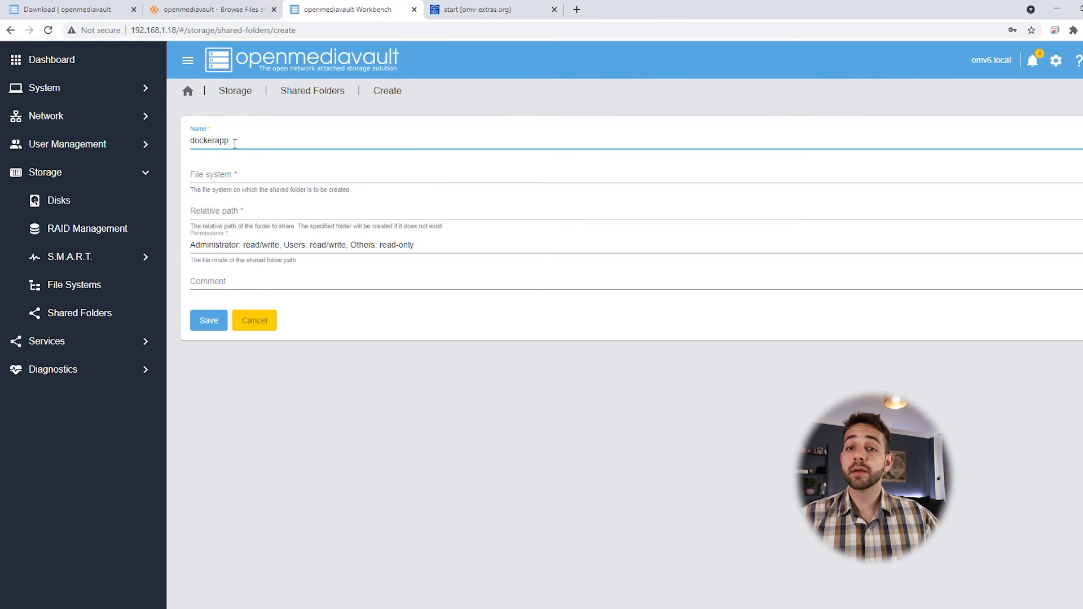
{"action": "left_click", "coordinate": [241, 177]}
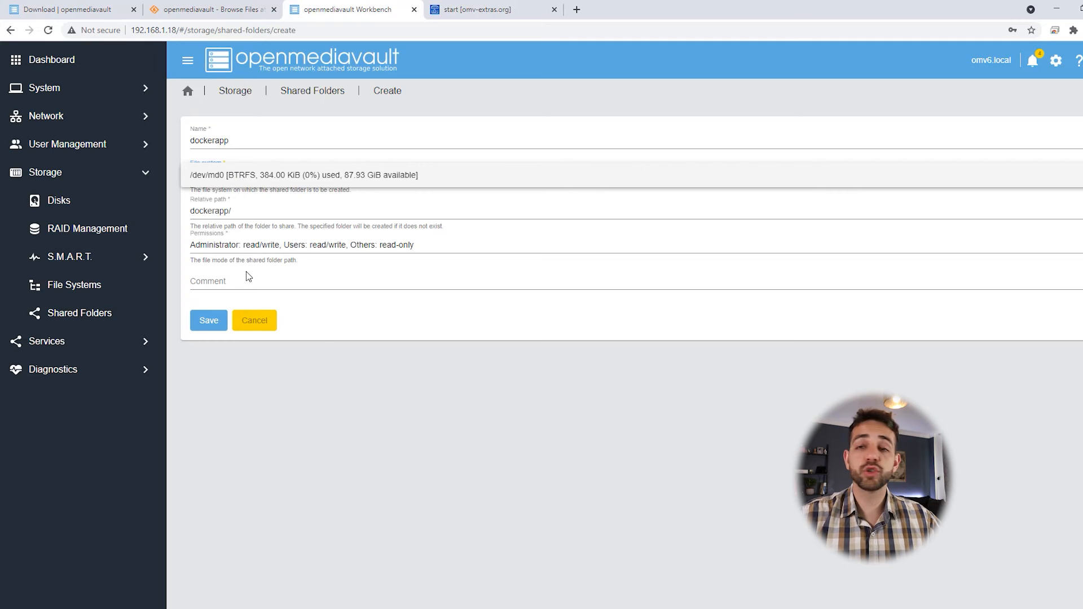
{"action": "left_click", "coordinate": [264, 176]}
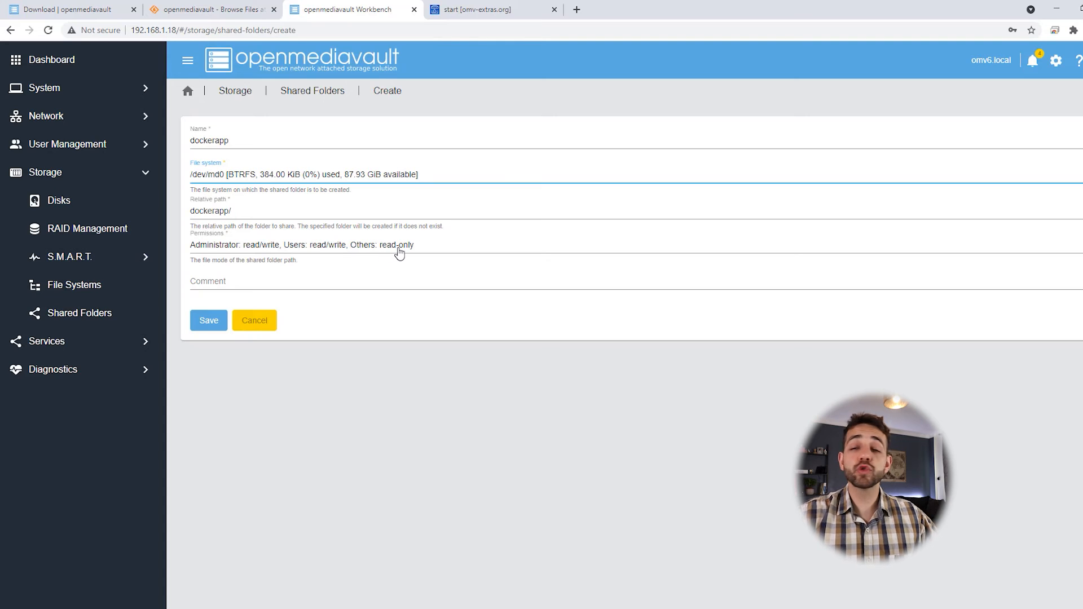
{"action": "left_click", "coordinate": [209, 320]}
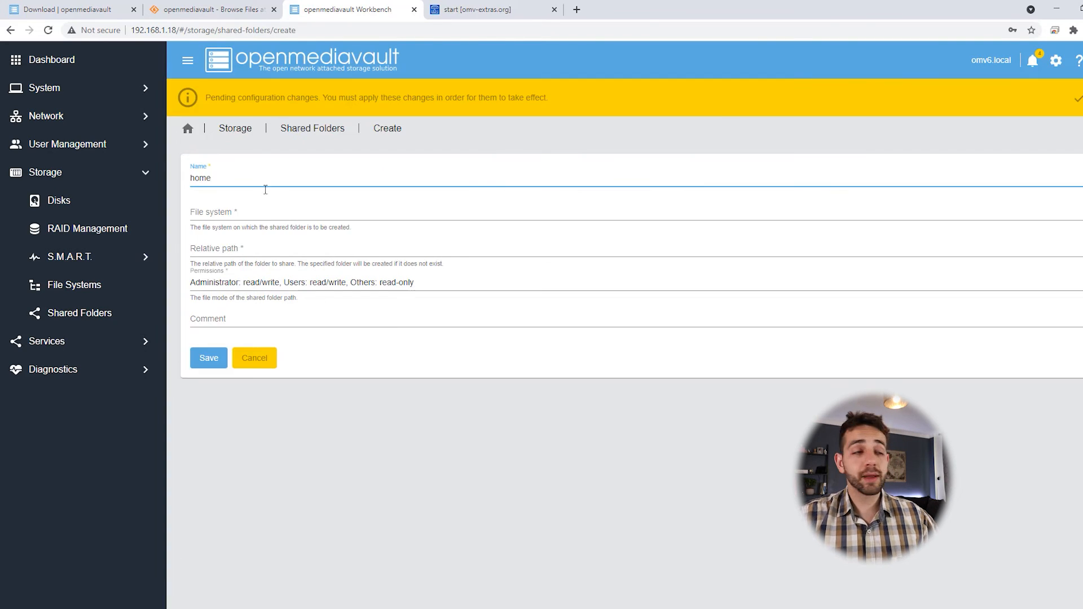
Step: Create the 'home' shared folder on /dev/md0 as well
{"action": "left_click", "coordinate": [251, 218]}
{"action": "left_click", "coordinate": [251, 218]}
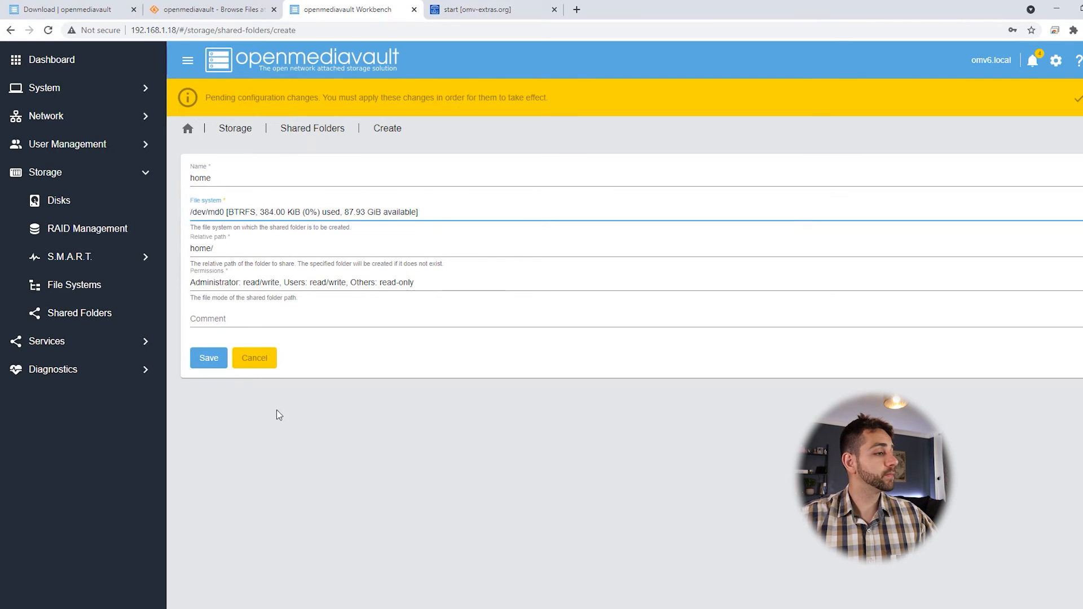
{"action": "left_click", "coordinate": [202, 367]}
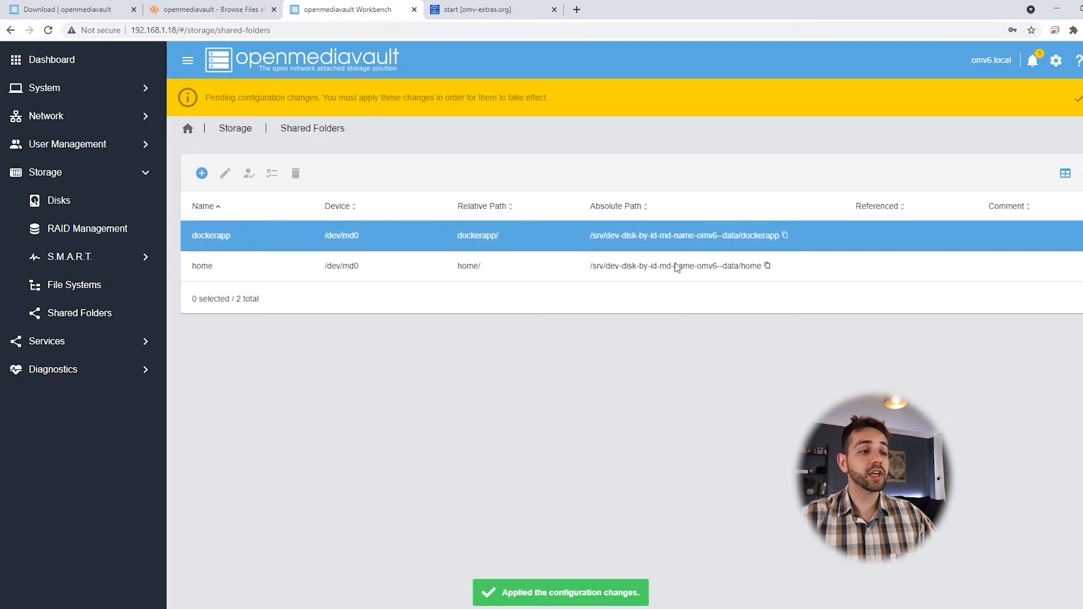
{"action": "left_click", "coordinate": [786, 200]}
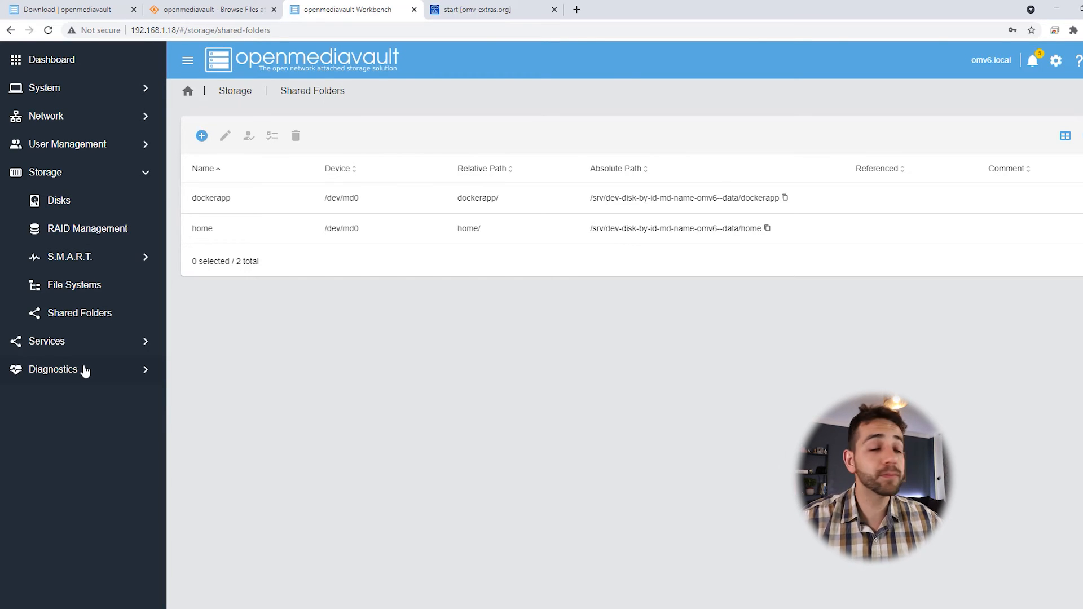
{"action": "left_click", "coordinate": [75, 343]}
Step: Enable and save the SMB/CIFS service, then bring up the empty SMB Shares list
{"action": "left_click", "coordinate": [69, 313]}
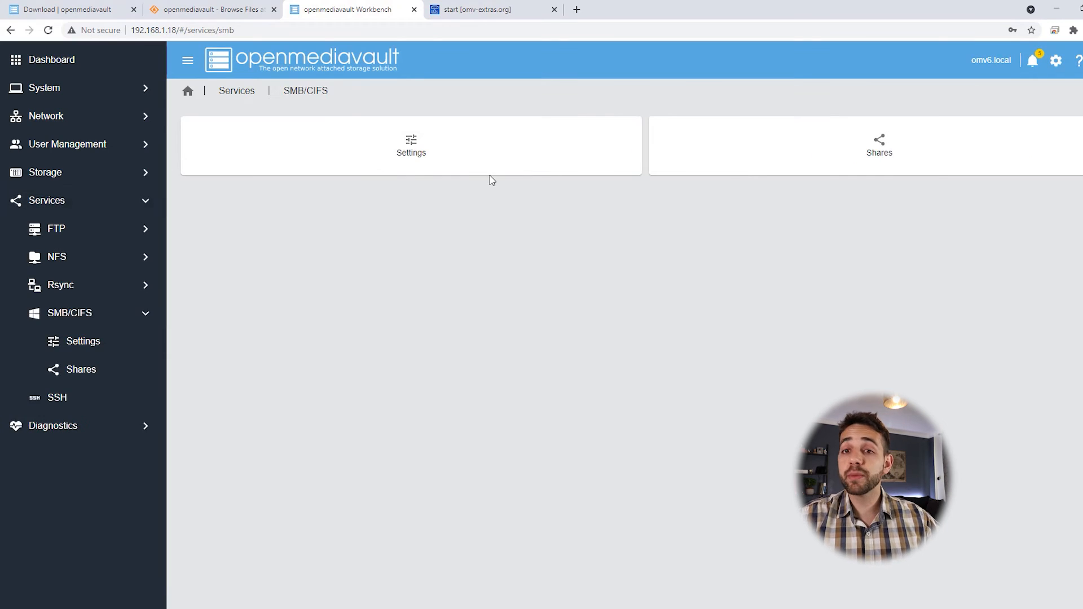
{"action": "left_click", "coordinate": [447, 152]}
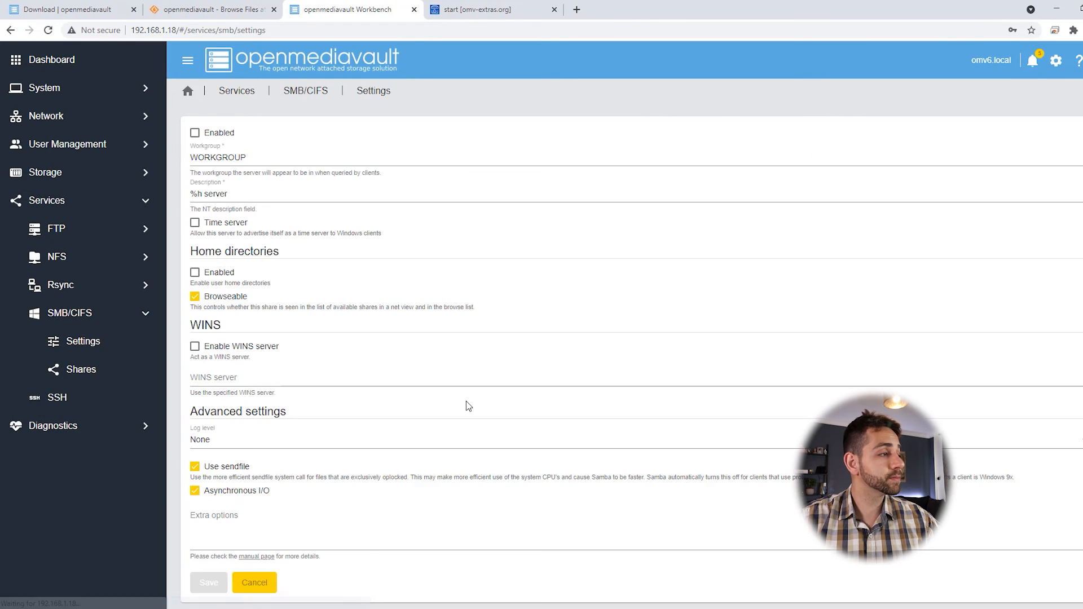
{"action": "left_click", "coordinate": [195, 133]}
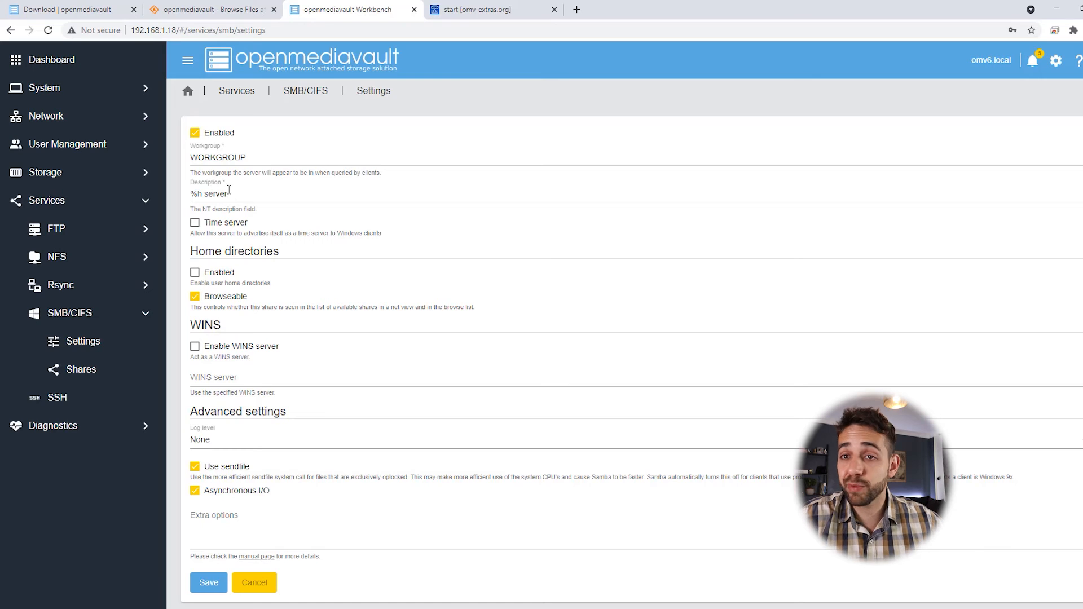
{"action": "scroll", "coordinate": [269, 290], "scroll_direction": "down", "scroll_amount": 1}
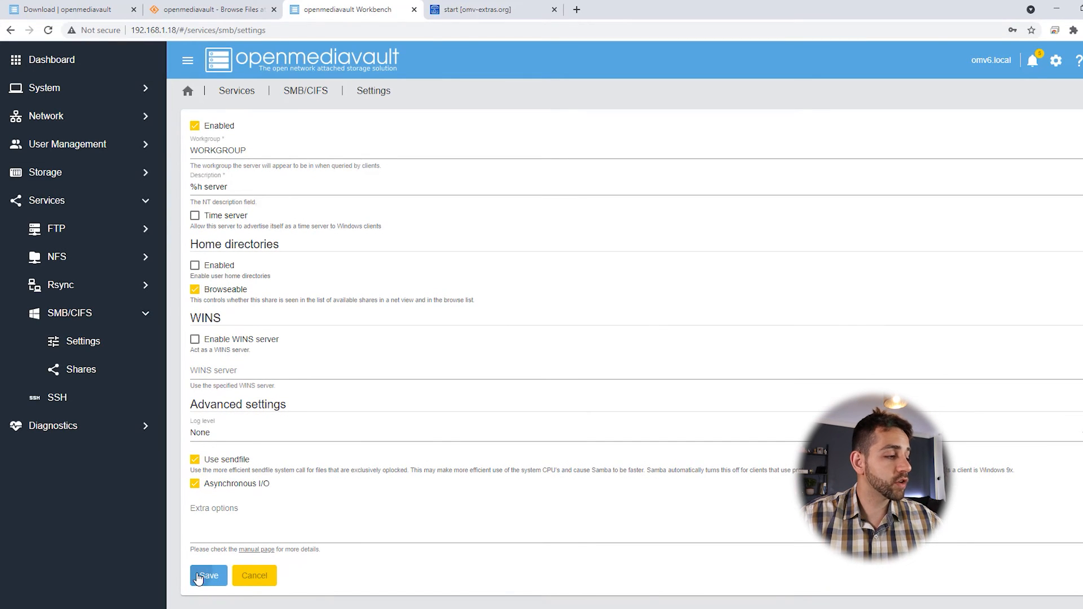
{"action": "left_click", "coordinate": [199, 578]}
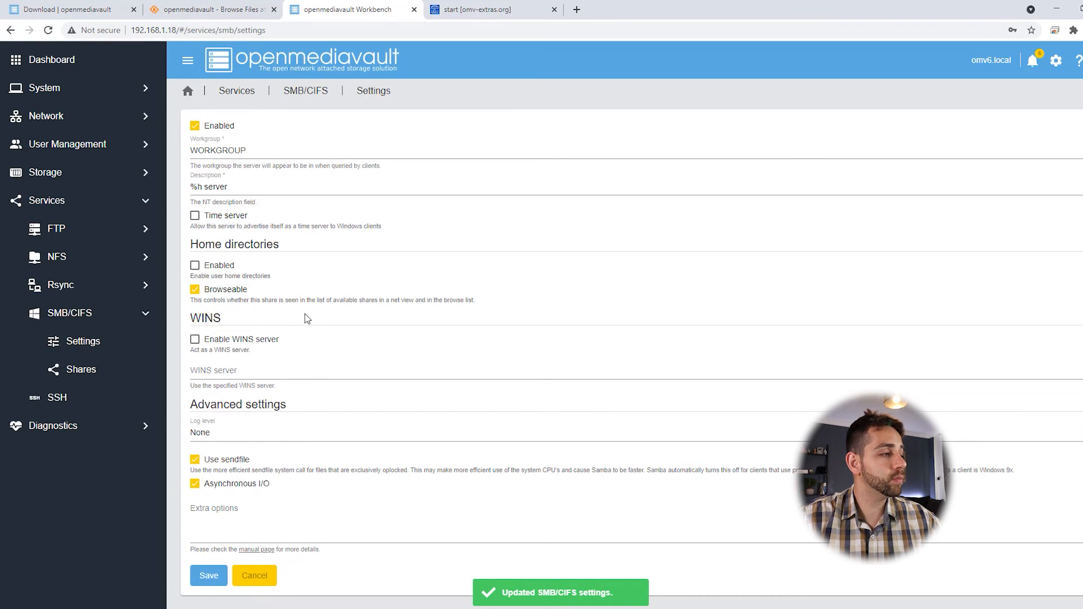
{"action": "left_click", "coordinate": [123, 319]}
{"action": "left_click", "coordinate": [830, 182]}
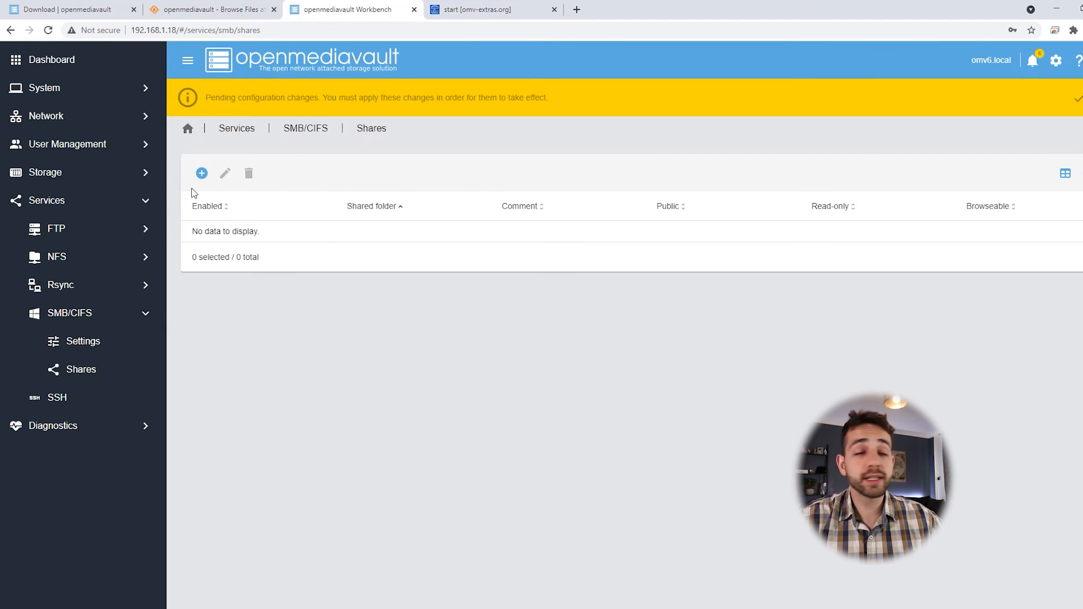
Step: Add an SMB share for the dockerapp shared folder
{"action": "left_click", "coordinate": [201, 173]}
{"action": "left_click", "coordinate": [231, 198]}
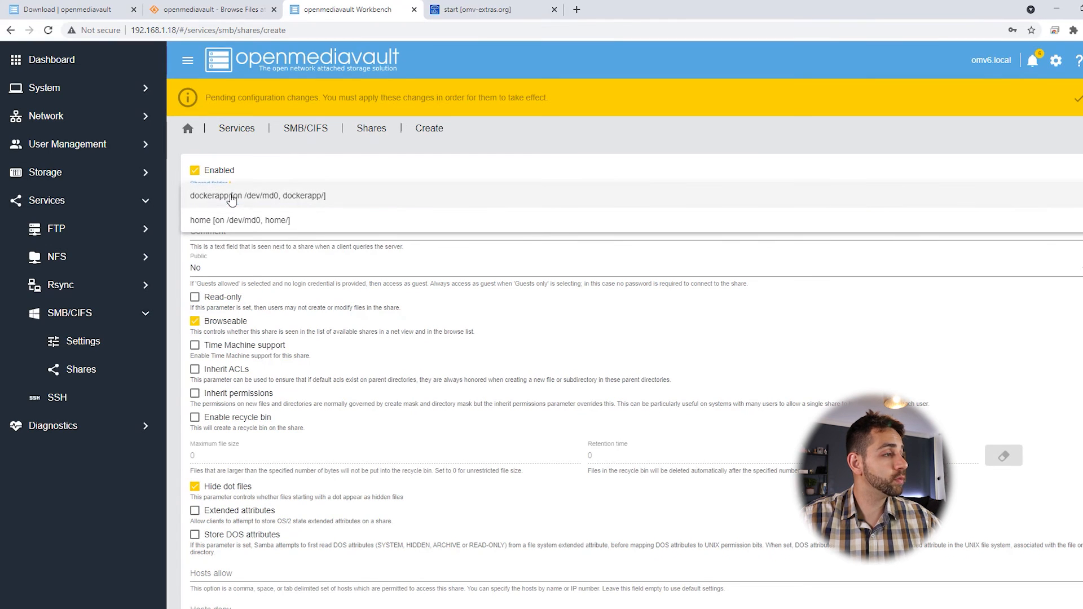
{"action": "left_click", "coordinate": [279, 202]}
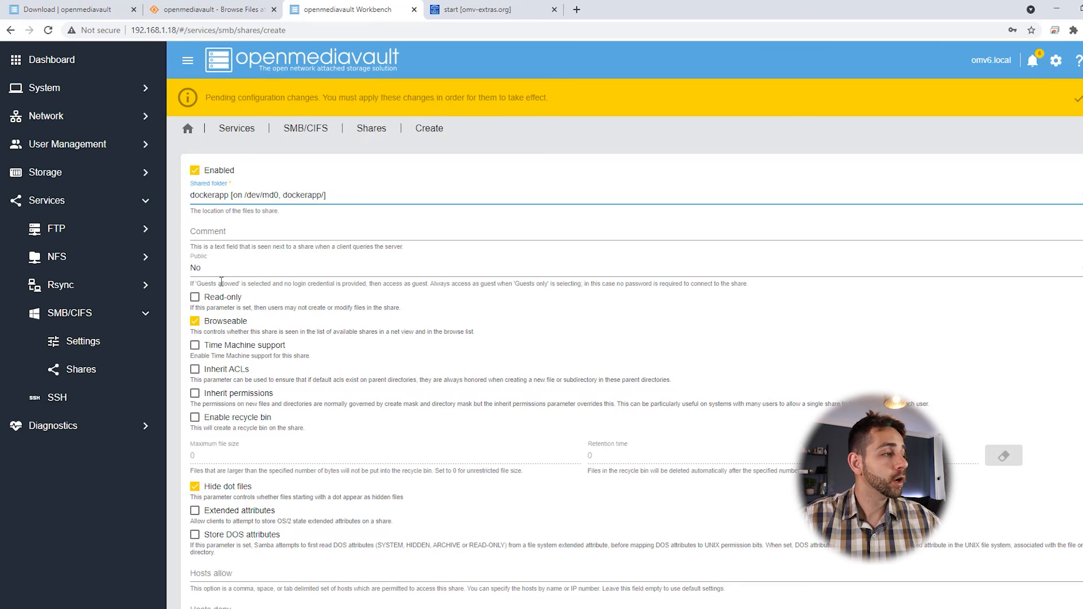
{"action": "scroll", "coordinate": [217, 249], "scroll_direction": "down", "scroll_amount": 2}
{"action": "scroll", "coordinate": [231, 406], "scroll_direction": "down", "scroll_amount": 1}
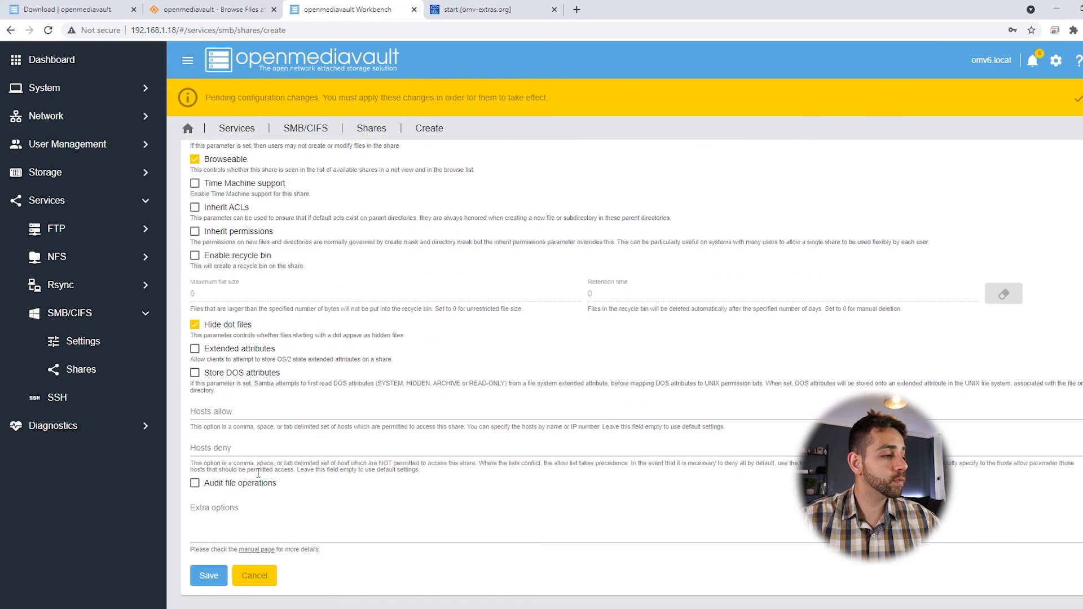
{"action": "left_click", "coordinate": [209, 577]}
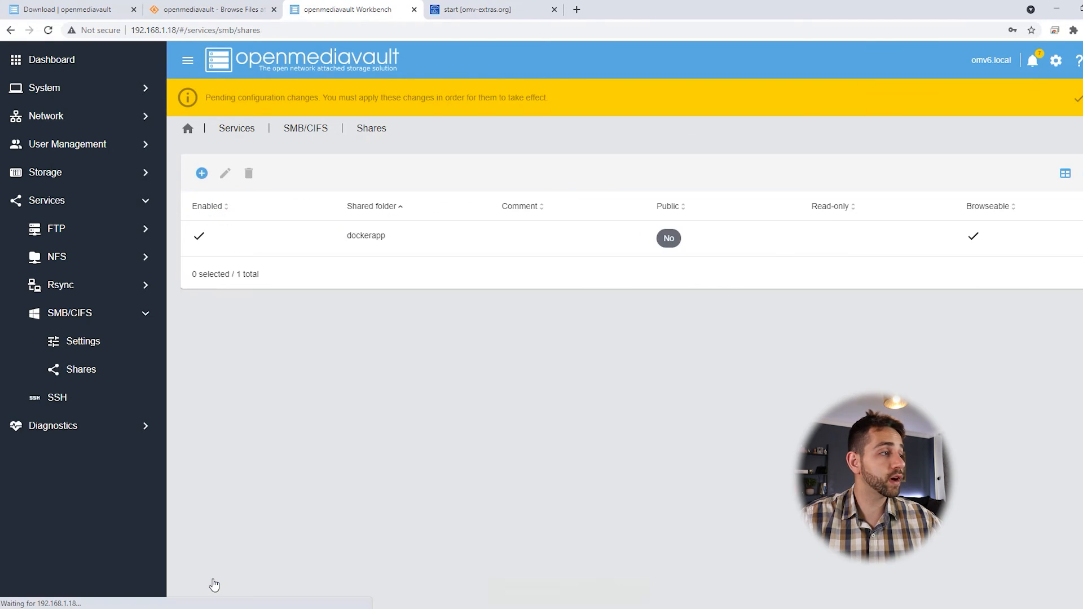
Step: Add a second SMB share for the home shared folder
{"action": "left_click", "coordinate": [192, 178]}
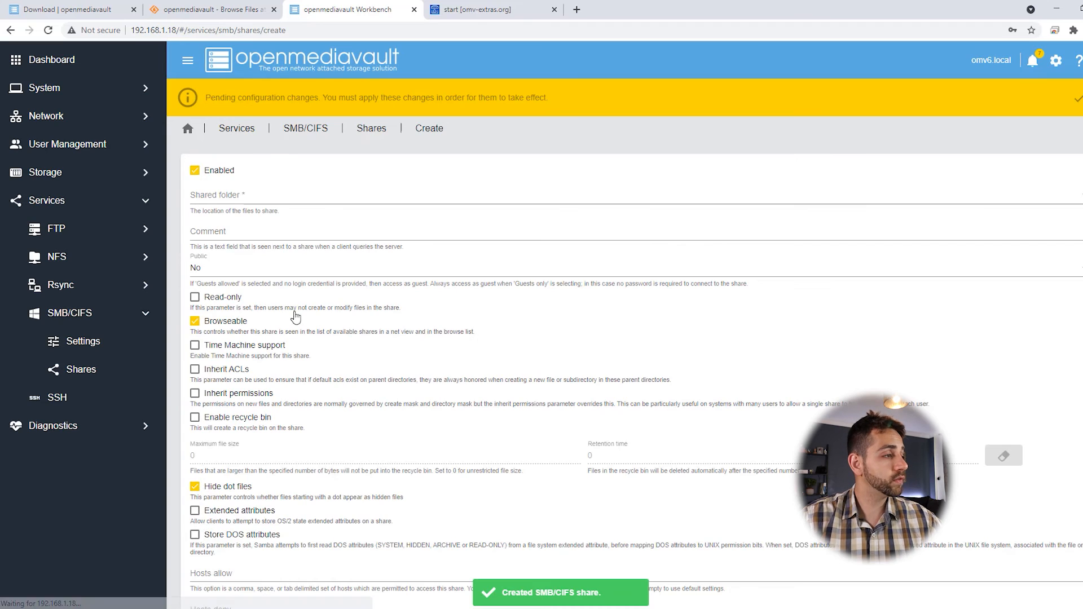
{"action": "left_click", "coordinate": [237, 195]}
{"action": "left_click", "coordinate": [237, 221]}
{"action": "scroll", "coordinate": [297, 492], "scroll_direction": "down", "scroll_amount": 5}
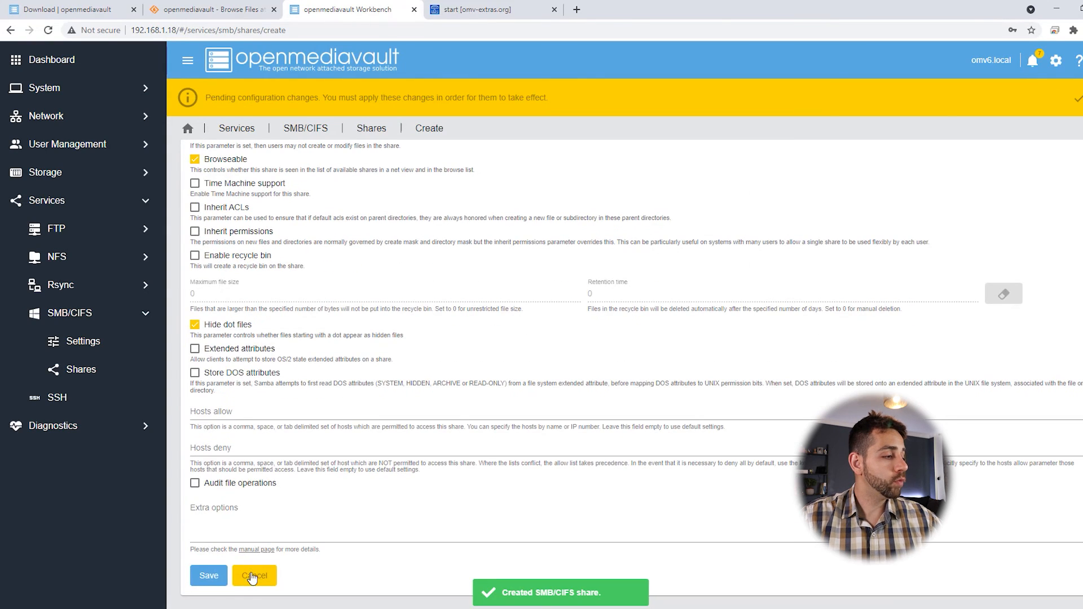
{"action": "left_click", "coordinate": [209, 576]}
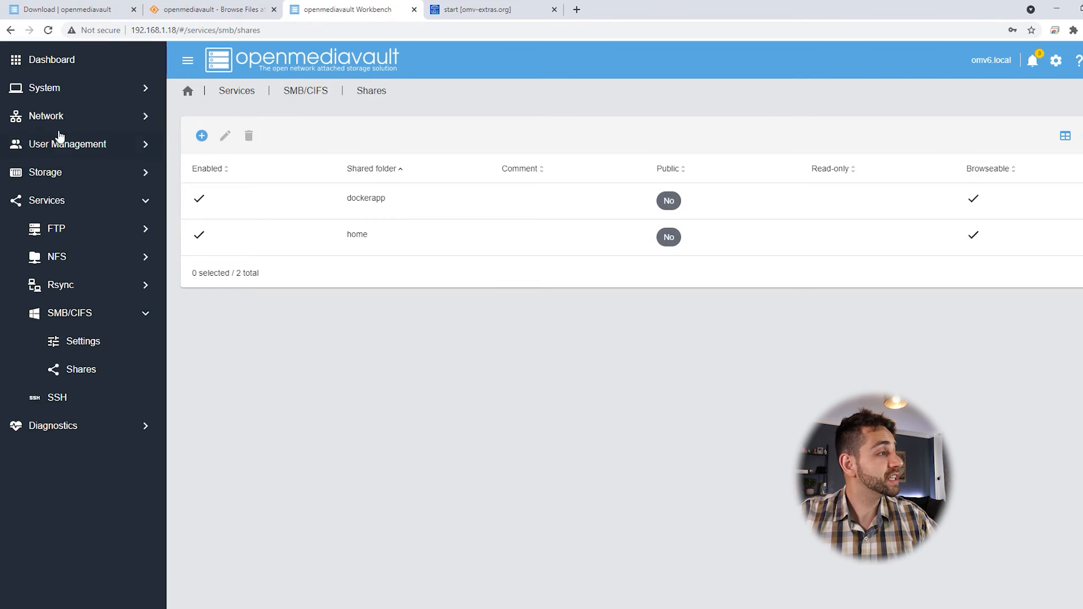
Step: Grant the existing user Read/Write privileges on dockerapp and home, and save
{"action": "left_click", "coordinate": [46, 151]}
{"action": "left_click", "coordinate": [53, 204]}
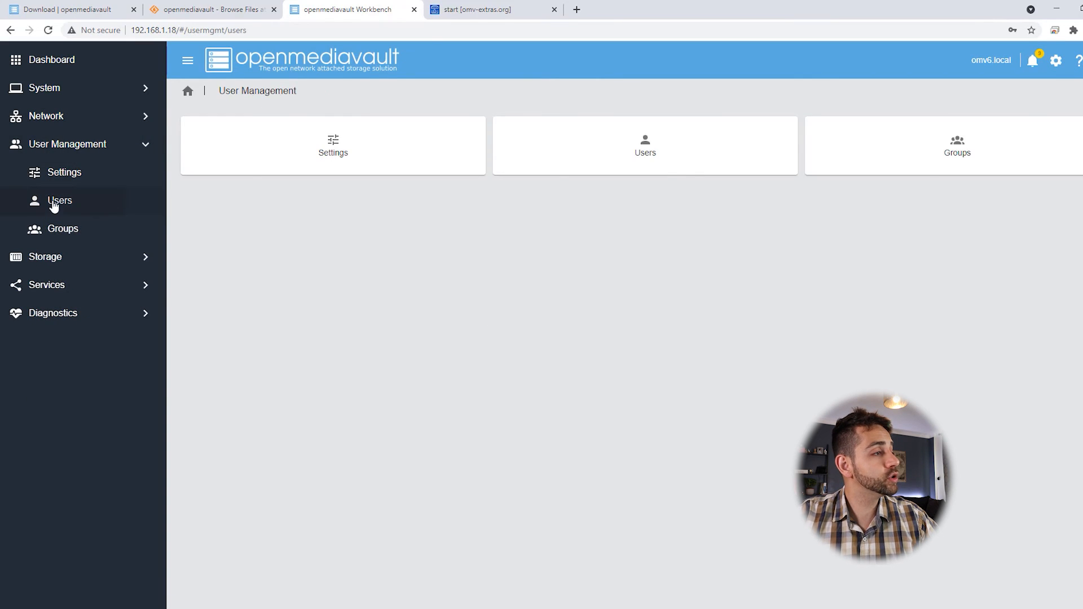
{"action": "left_click", "coordinate": [492, 194]}
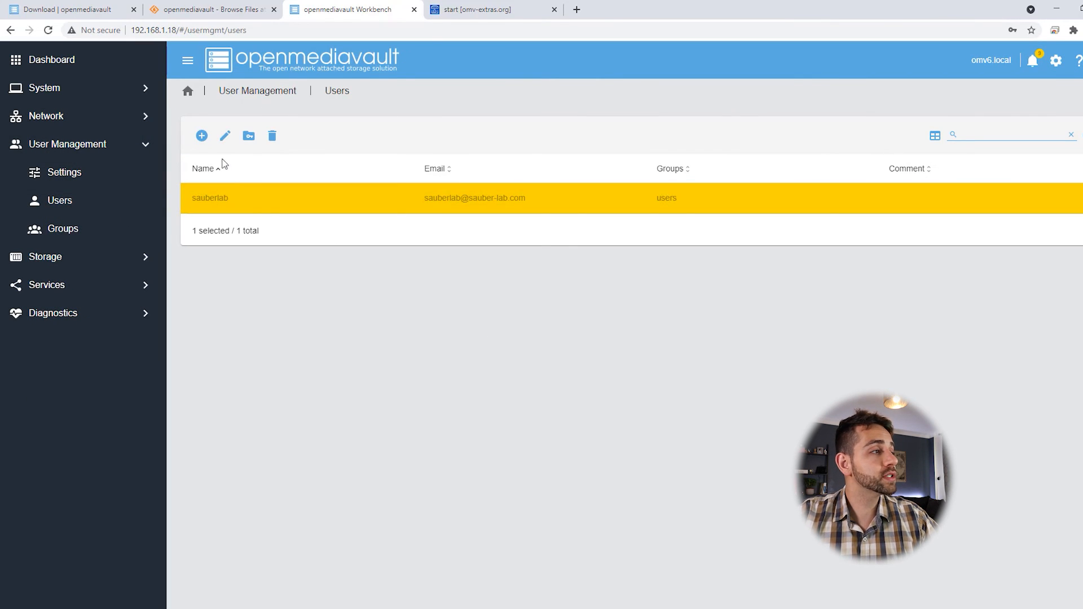
{"action": "left_click", "coordinate": [249, 136]}
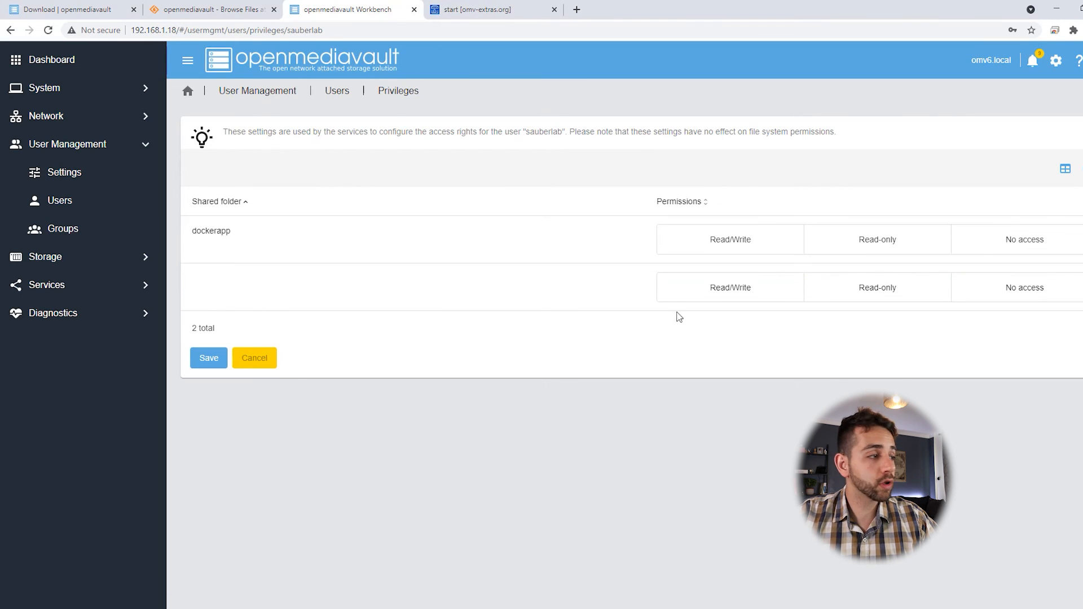
{"action": "left_click", "coordinate": [726, 243]}
{"action": "left_click", "coordinate": [733, 294]}
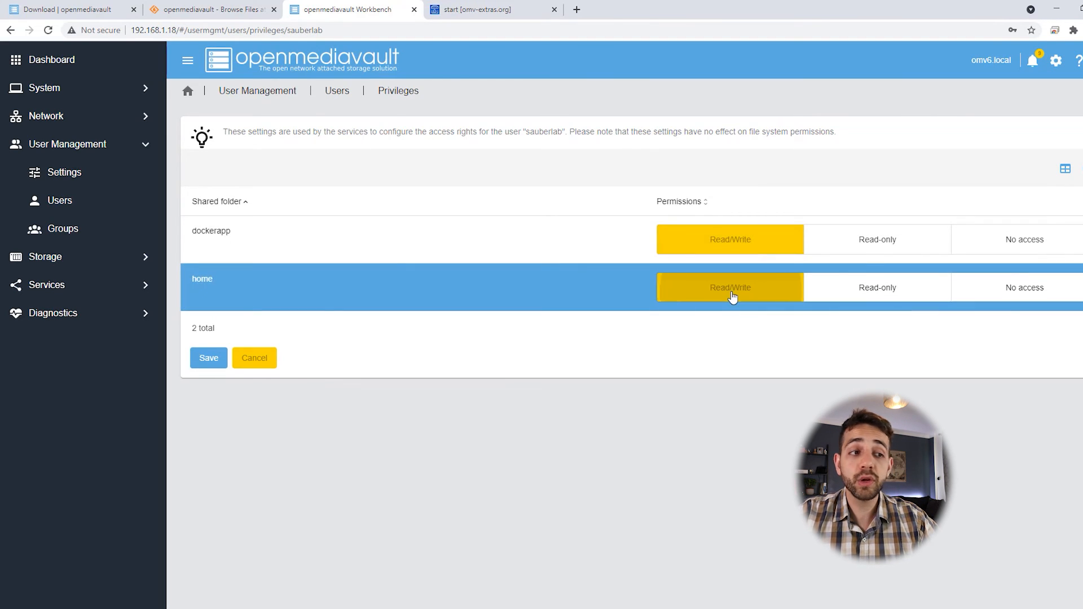
{"action": "left_click", "coordinate": [197, 364]}
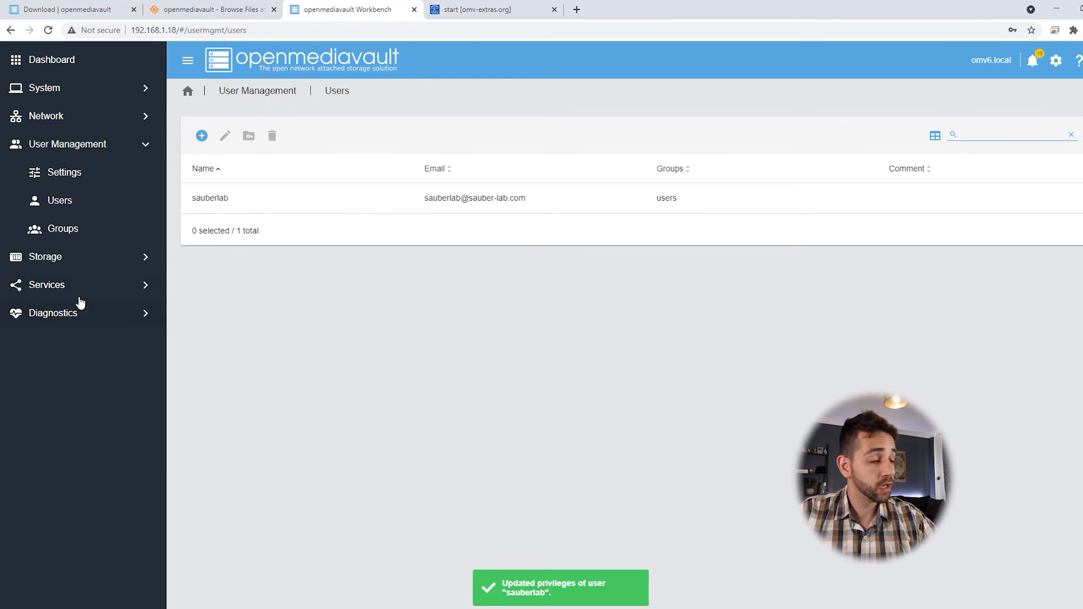
Step: Review Diagnostics pages: System Information, System Logs, Processes, Services and the system Report
{"action": "left_click", "coordinate": [54, 319]}
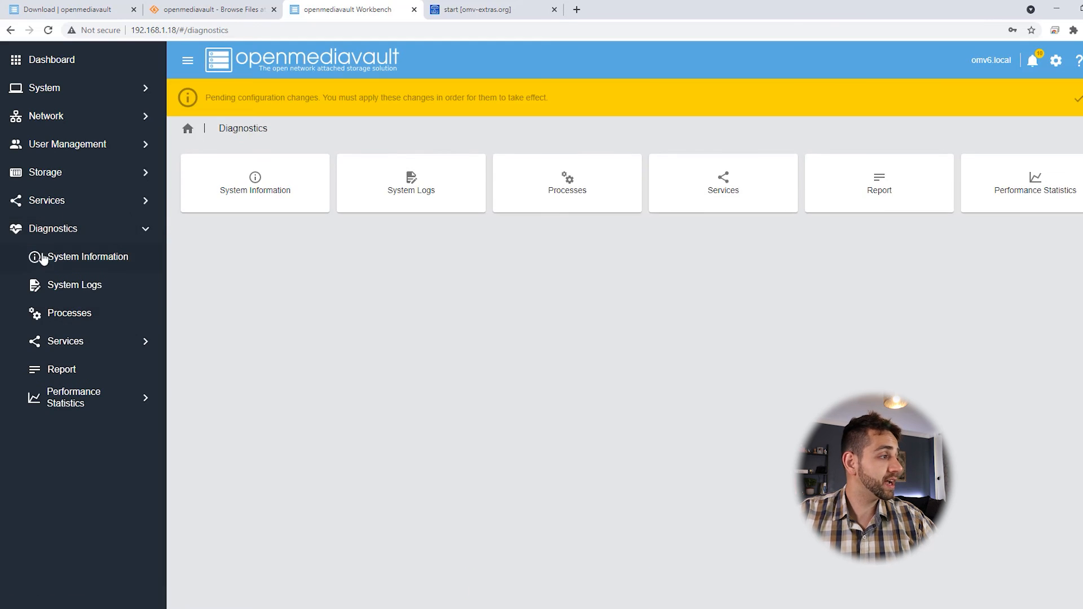
{"action": "left_click", "coordinate": [130, 258]}
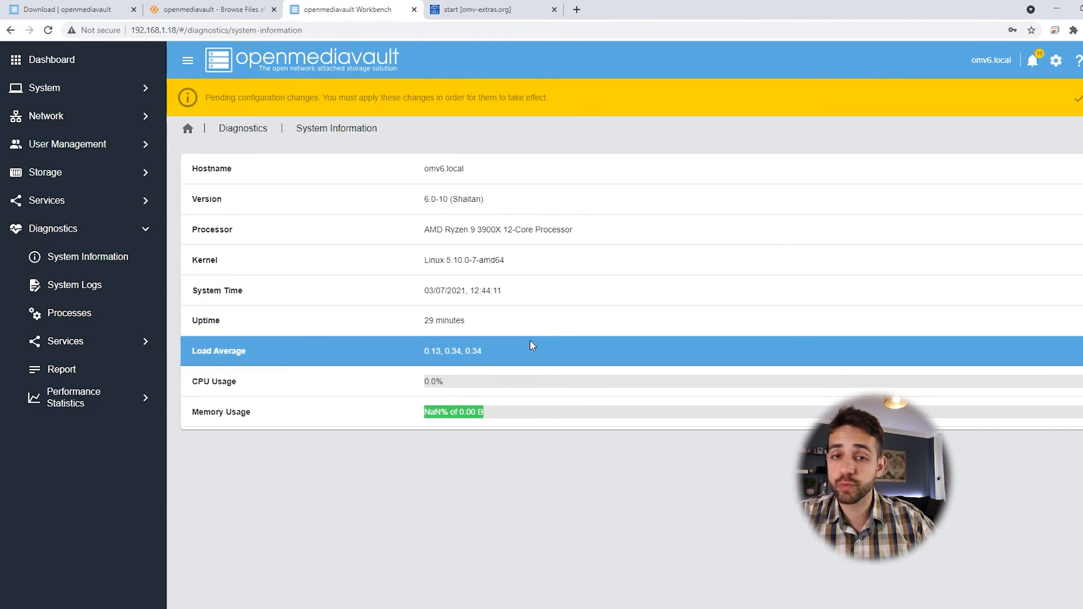
{"action": "left_click", "coordinate": [63, 286]}
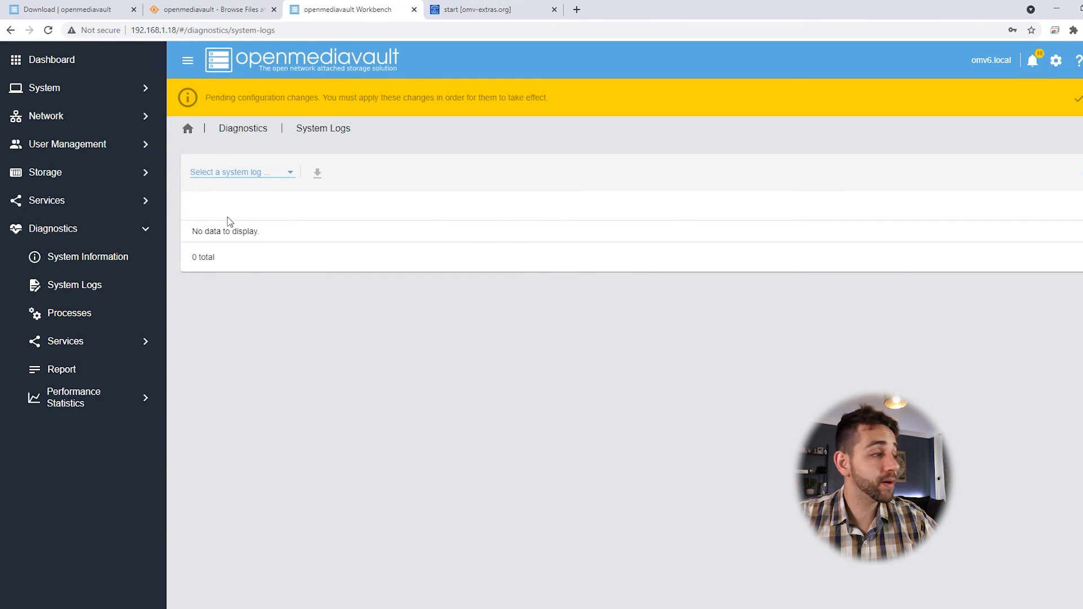
{"action": "left_click", "coordinate": [83, 320]}
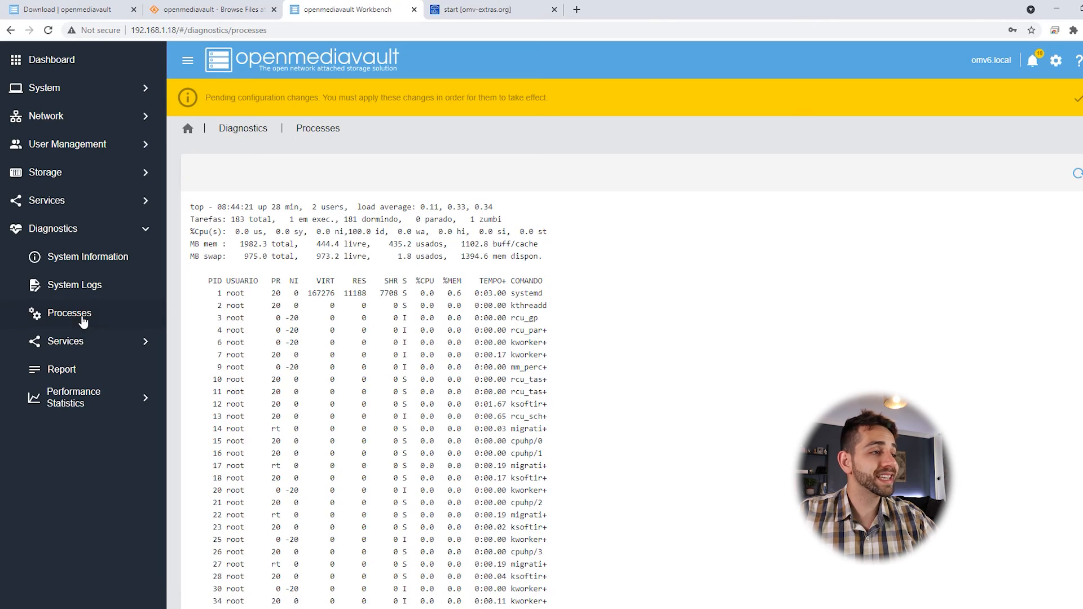
{"action": "left_click_drag", "start_coordinate": [323, 291], "coordinate": [574, 294]}
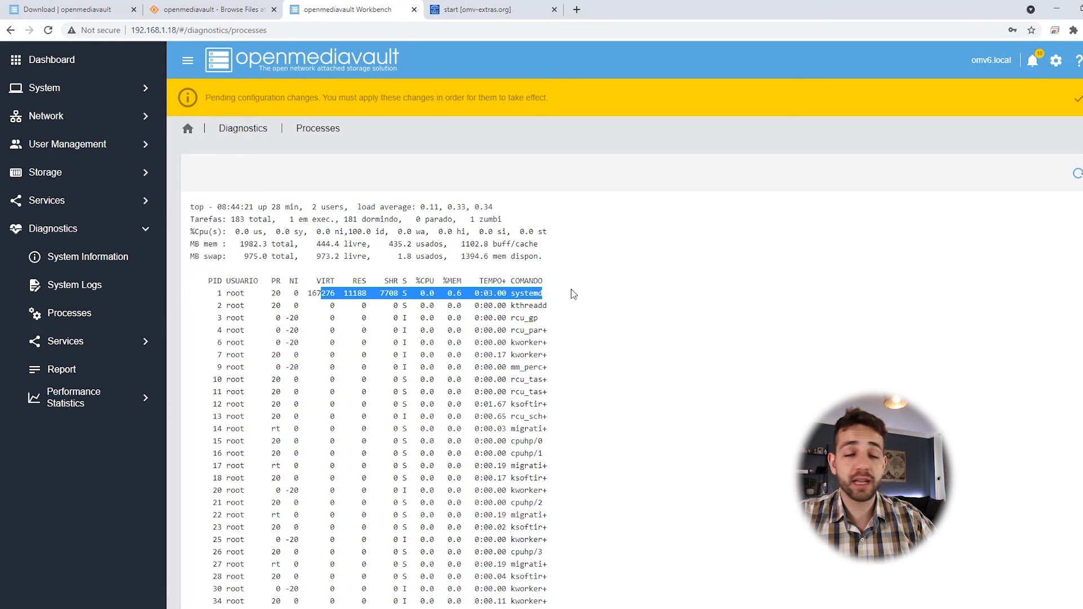
{"action": "left_click", "coordinate": [73, 344]}
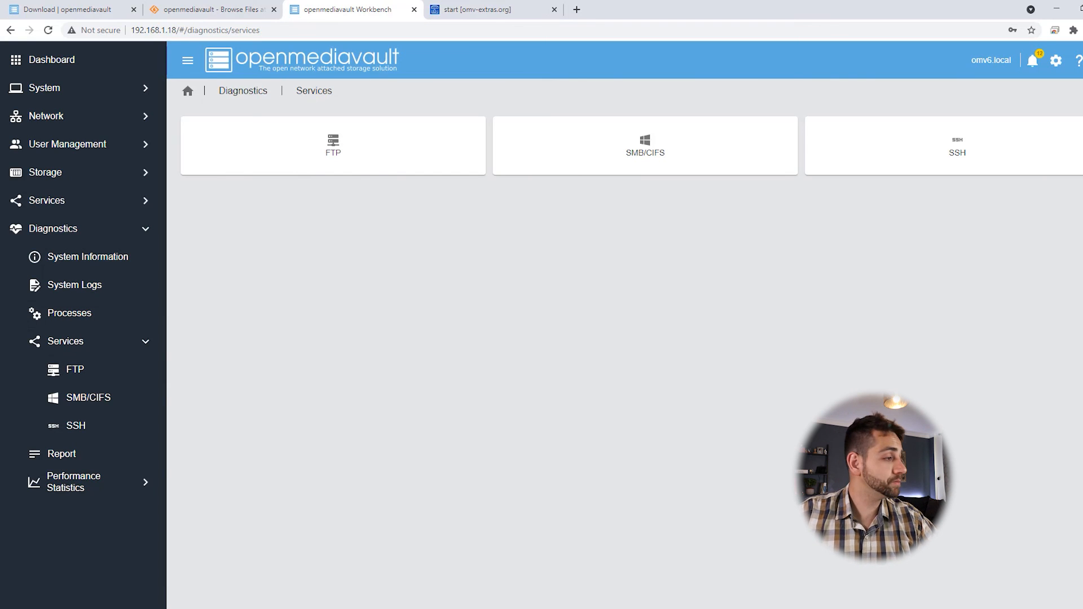
{"action": "left_click", "coordinate": [60, 453]}
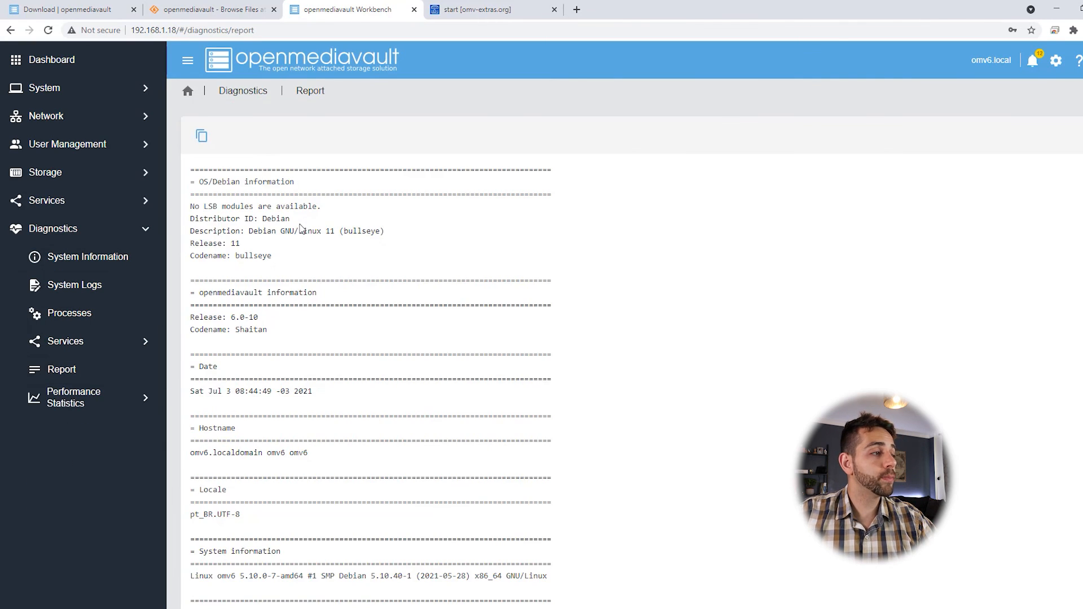
{"action": "scroll", "coordinate": [301, 228], "scroll_direction": "down", "scroll_amount": 20}
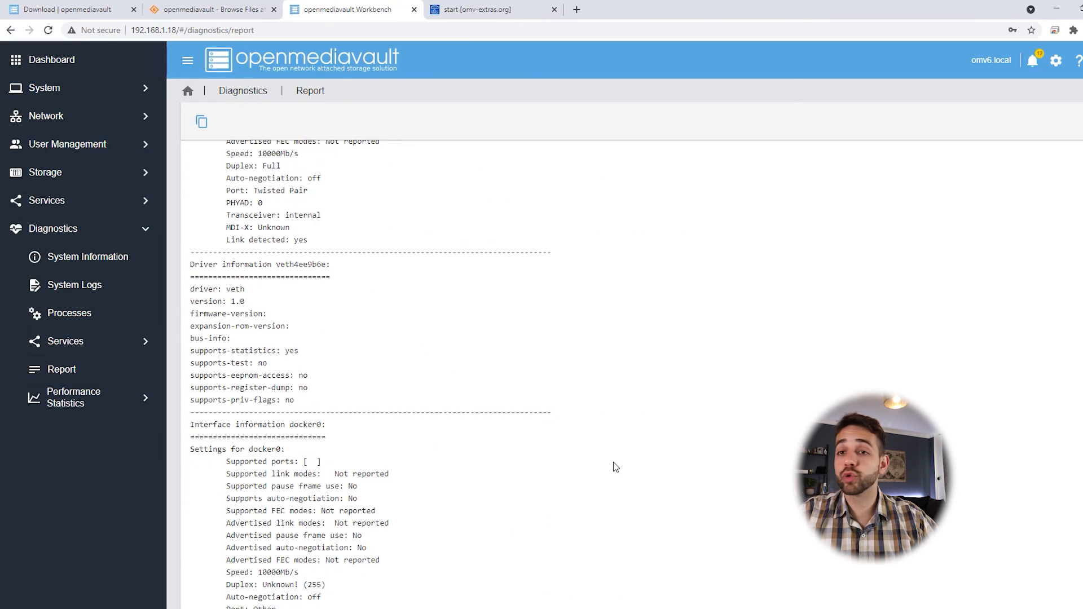
{"action": "scroll", "coordinate": [615, 467], "scroll_direction": "down", "scroll_amount": 3}
Step: Browse the Performance Statistics graphs for CPU, disk usage and load average
{"action": "left_click", "coordinate": [102, 402]}
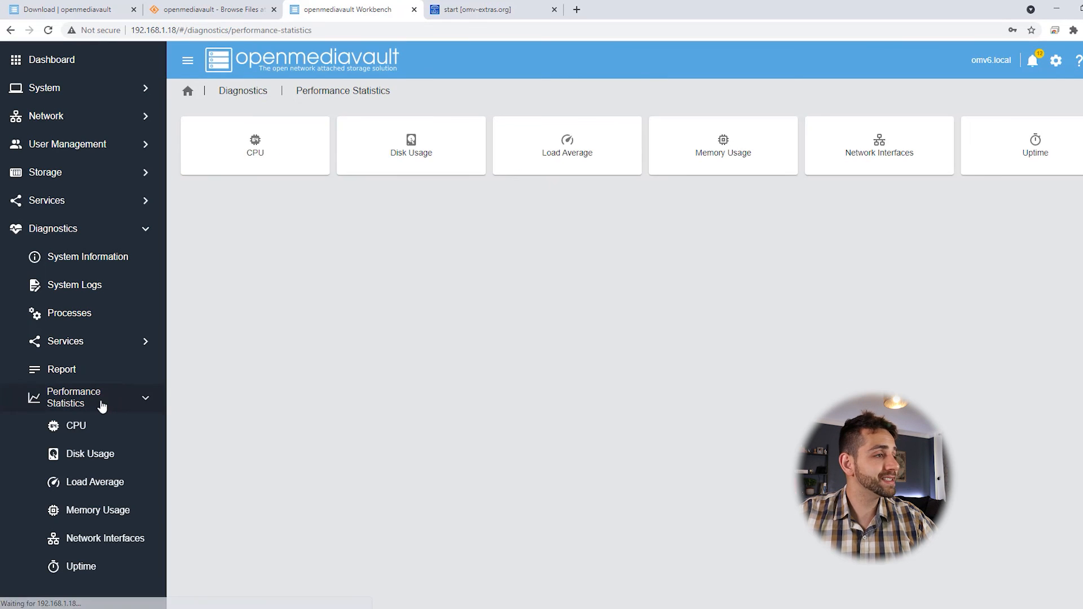
{"action": "left_click", "coordinate": [257, 153]}
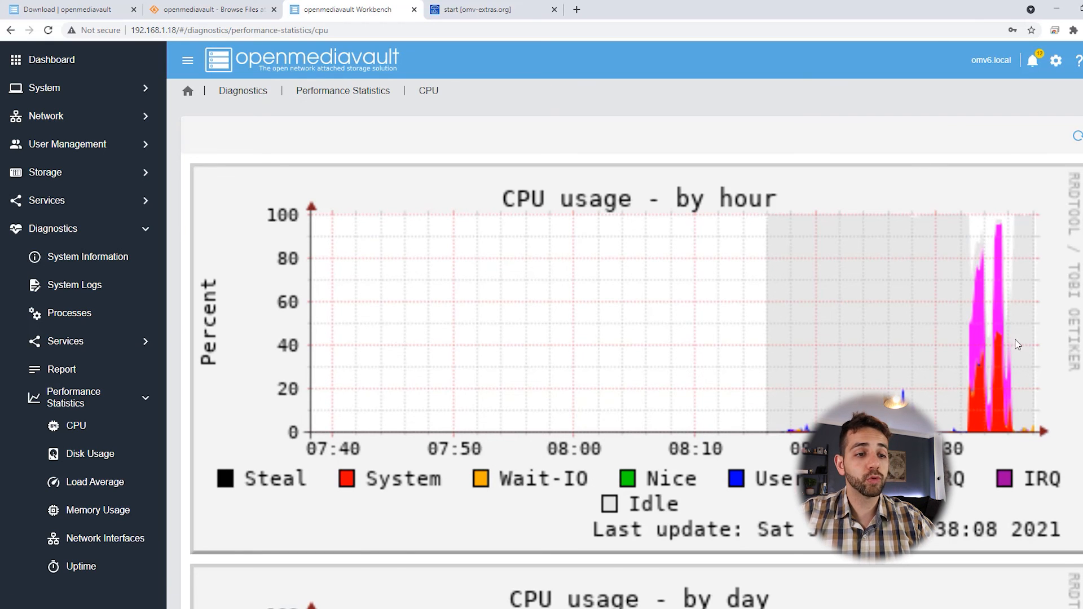
{"action": "left_click", "coordinate": [82, 462]}
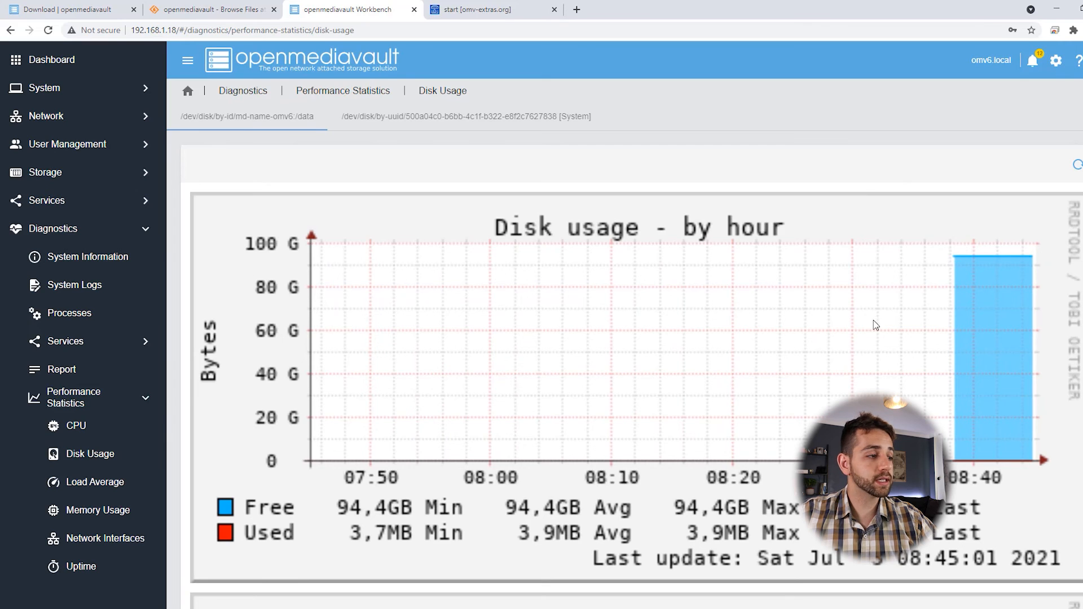
{"action": "scroll", "coordinate": [874, 327], "scroll_direction": "down", "scroll_amount": 10}
{"action": "left_click", "coordinate": [107, 476]}
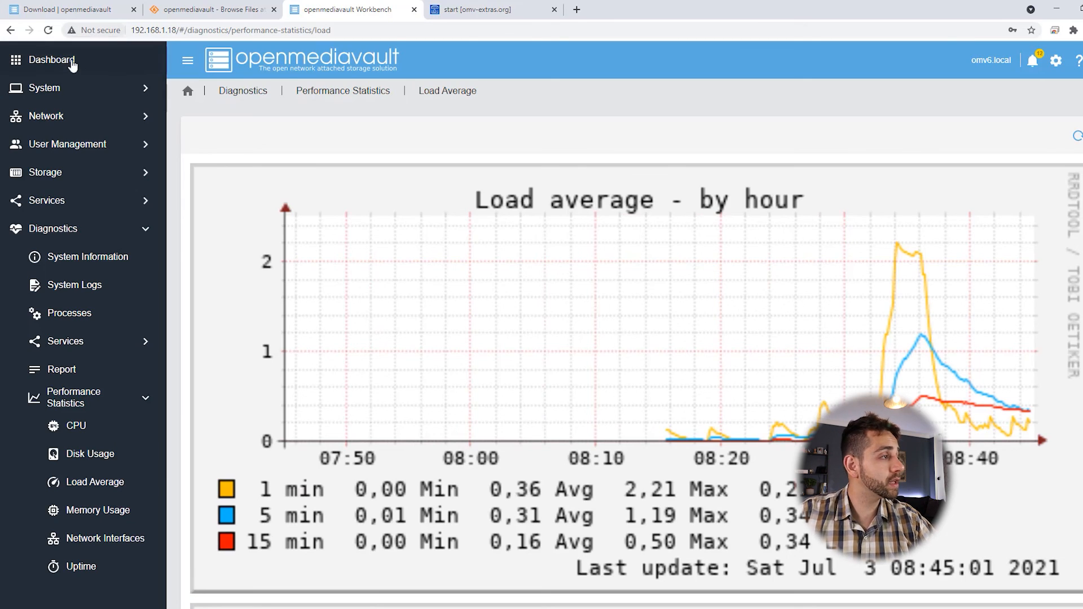
{"action": "left_click", "coordinate": [72, 64]}
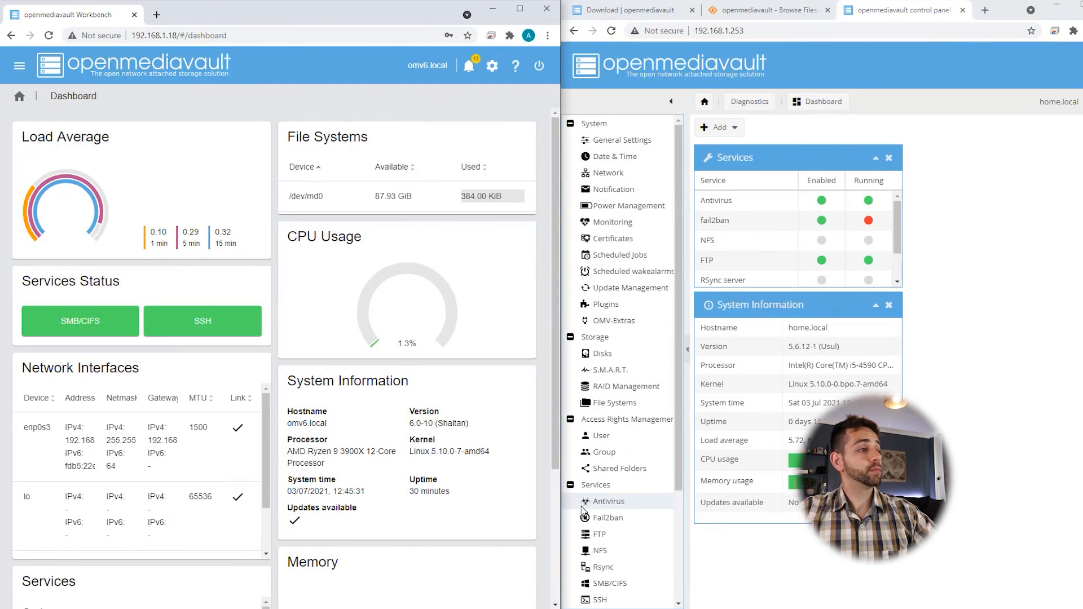